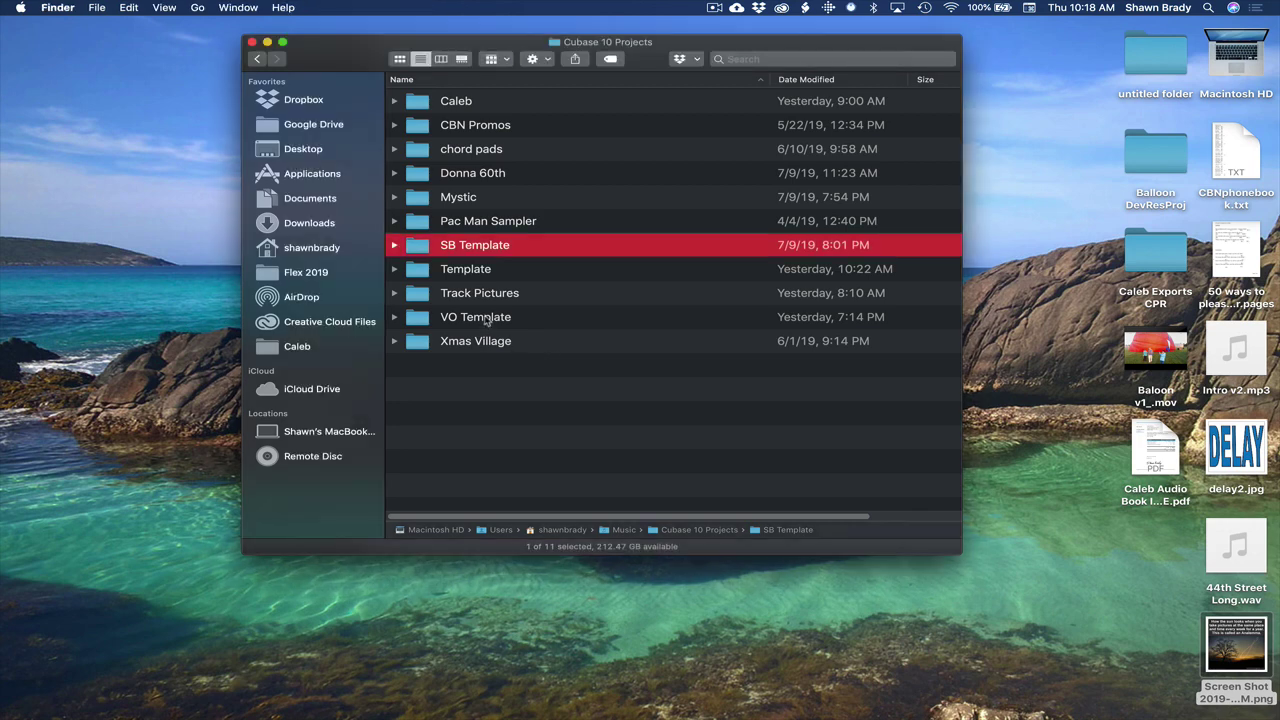
Expand the VO Template folder in Cubase 10 Projects to reveal Audio, Edits, Images and project files.
left_click(487, 320)
key("Right")
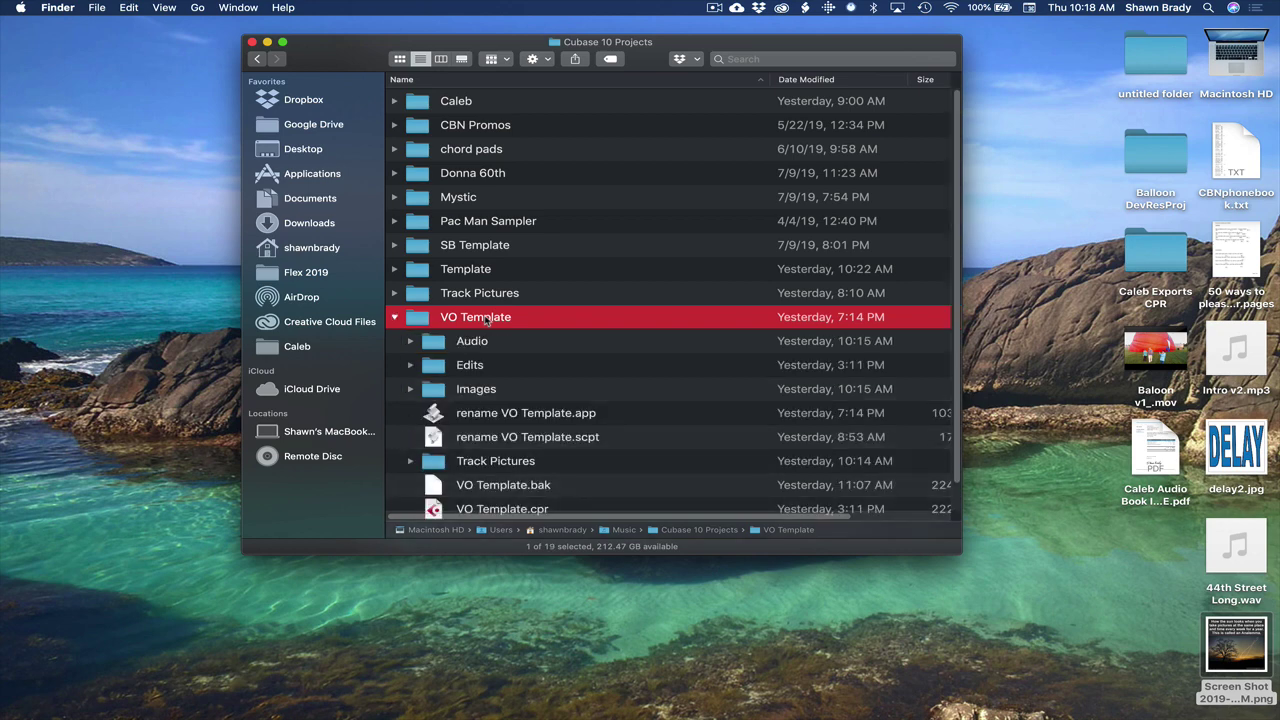
scroll(488, 360, "down", 2)
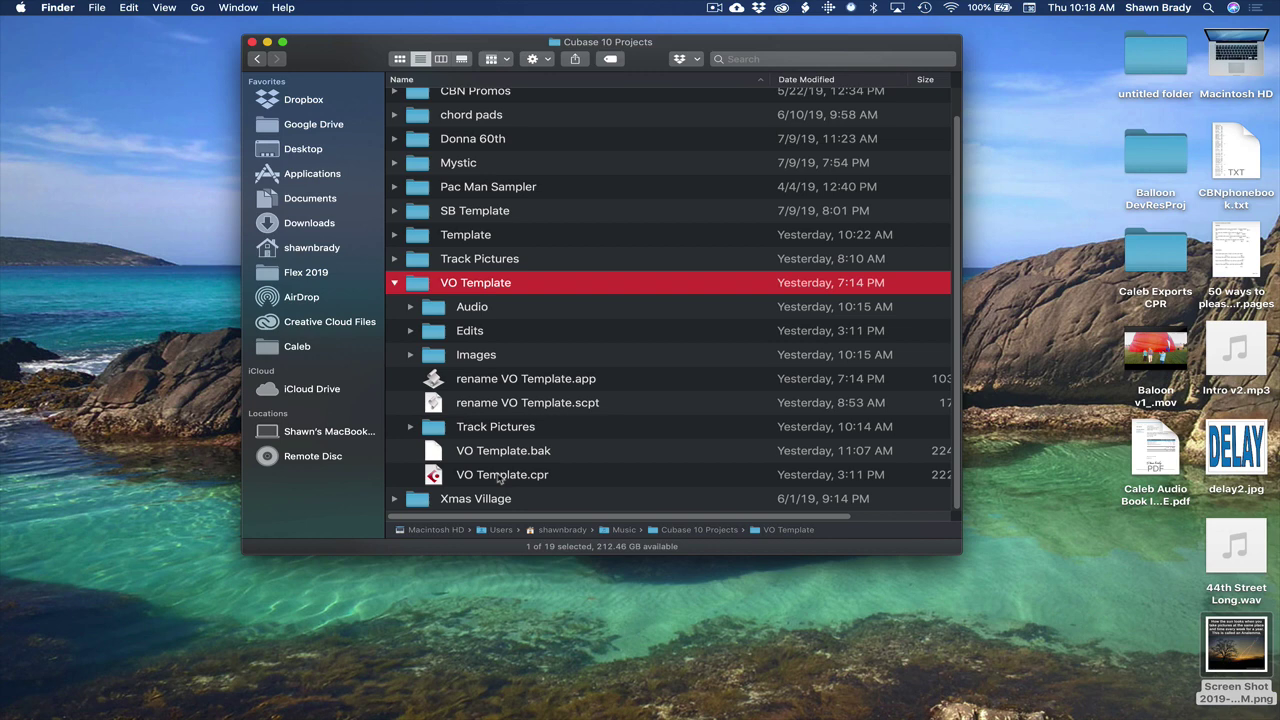
Collapse VO Template and duplicate it as a VO Template copy folder.
left_click(394, 284)
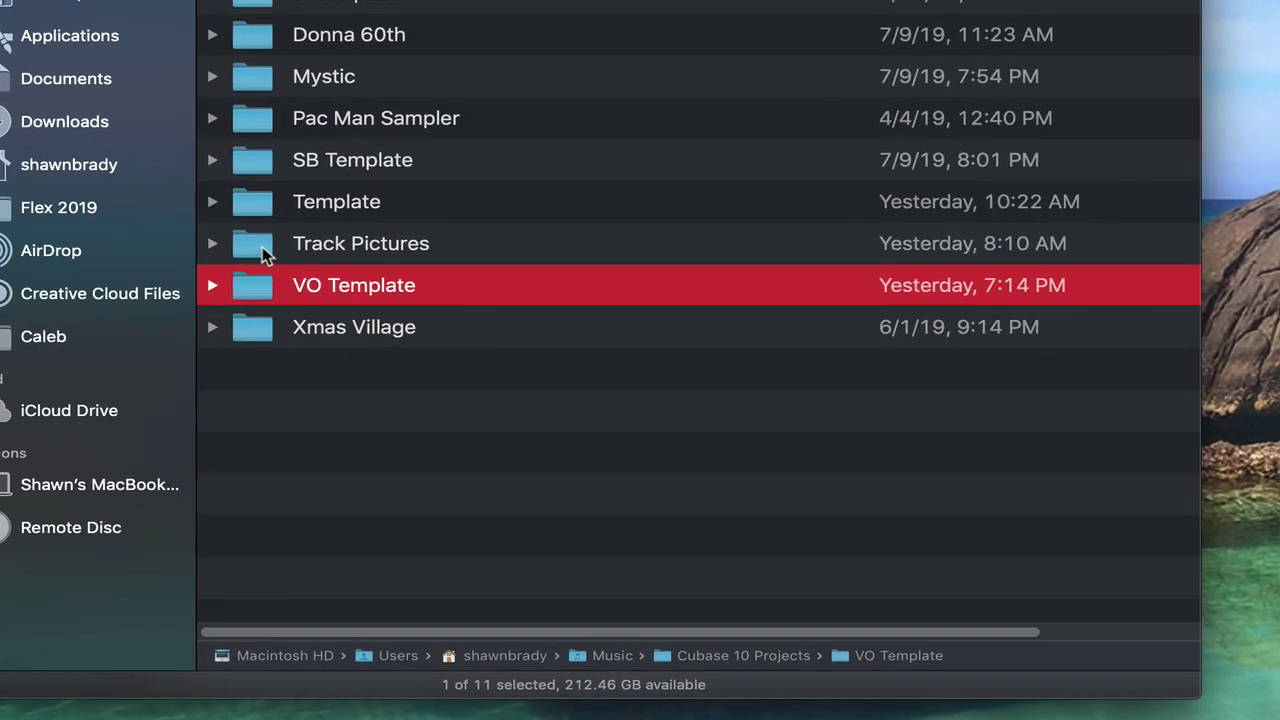
key("super+d")
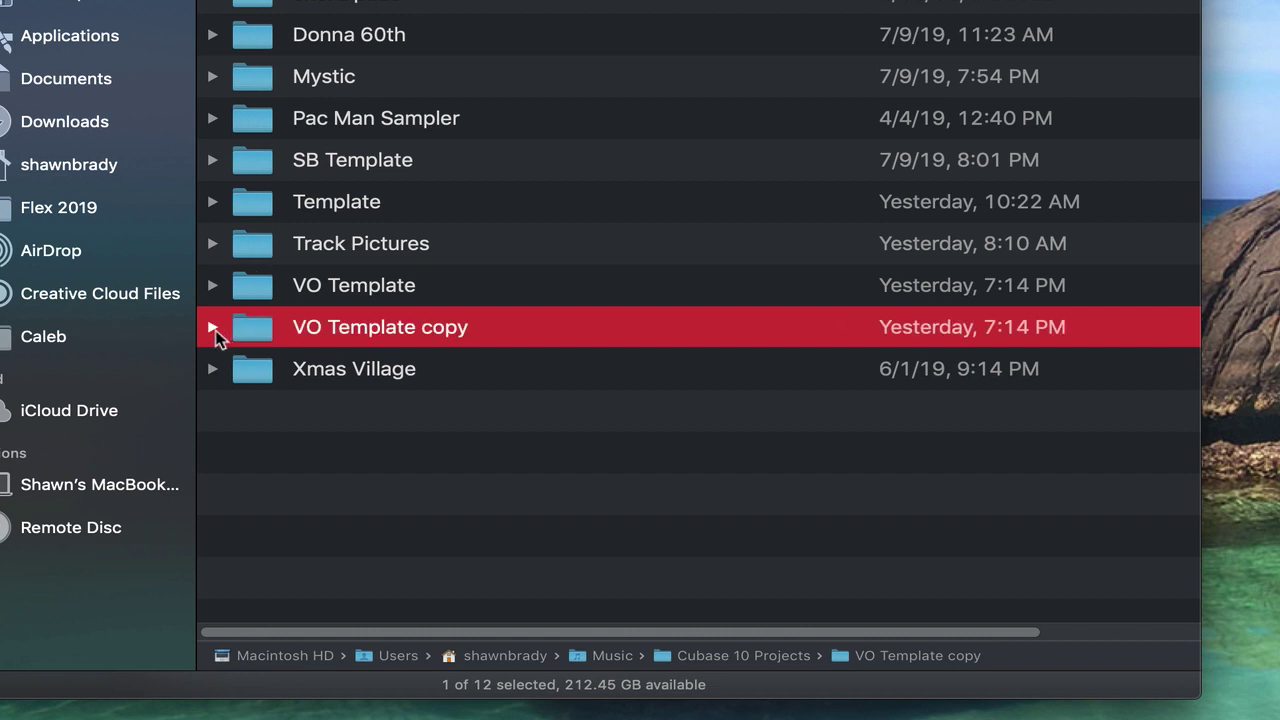
left_click(213, 330)
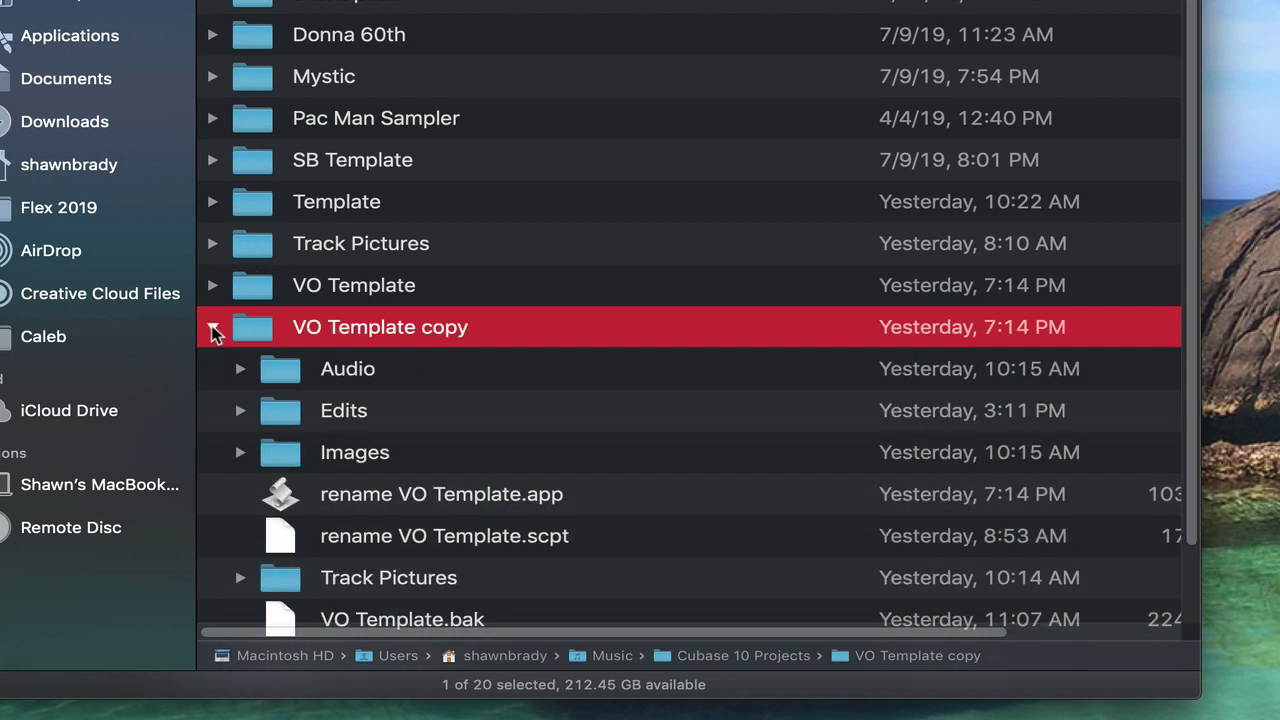
Run rename VO Template.app in the copied folder, accepting New Project as the name.
left_click(362, 497)
scroll(361, 496, "down", 3)
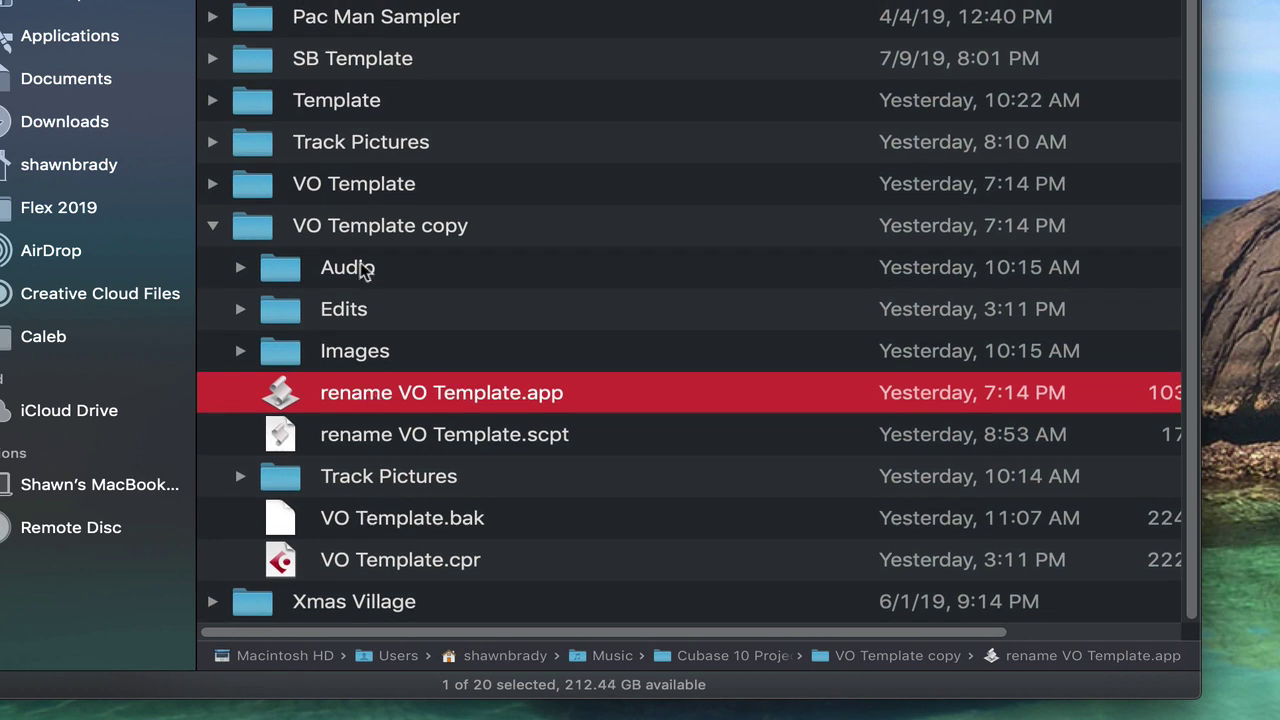
left_click(345, 229)
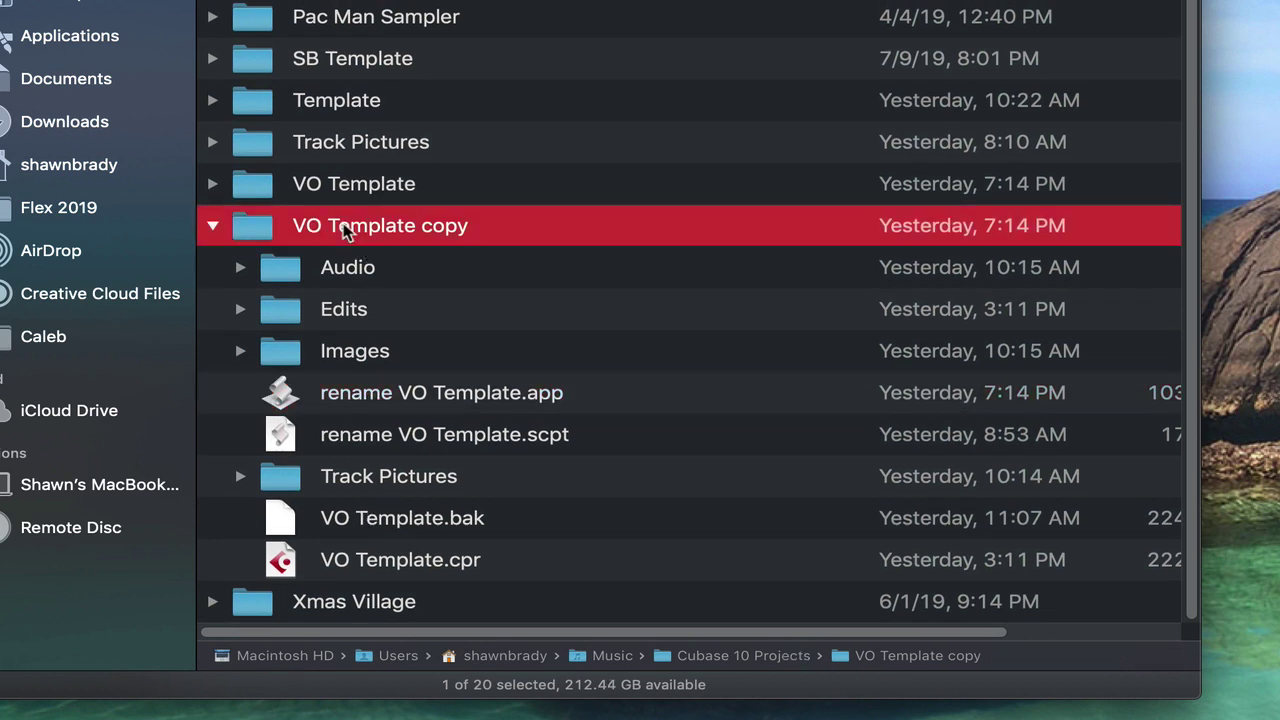
left_click(356, 565)
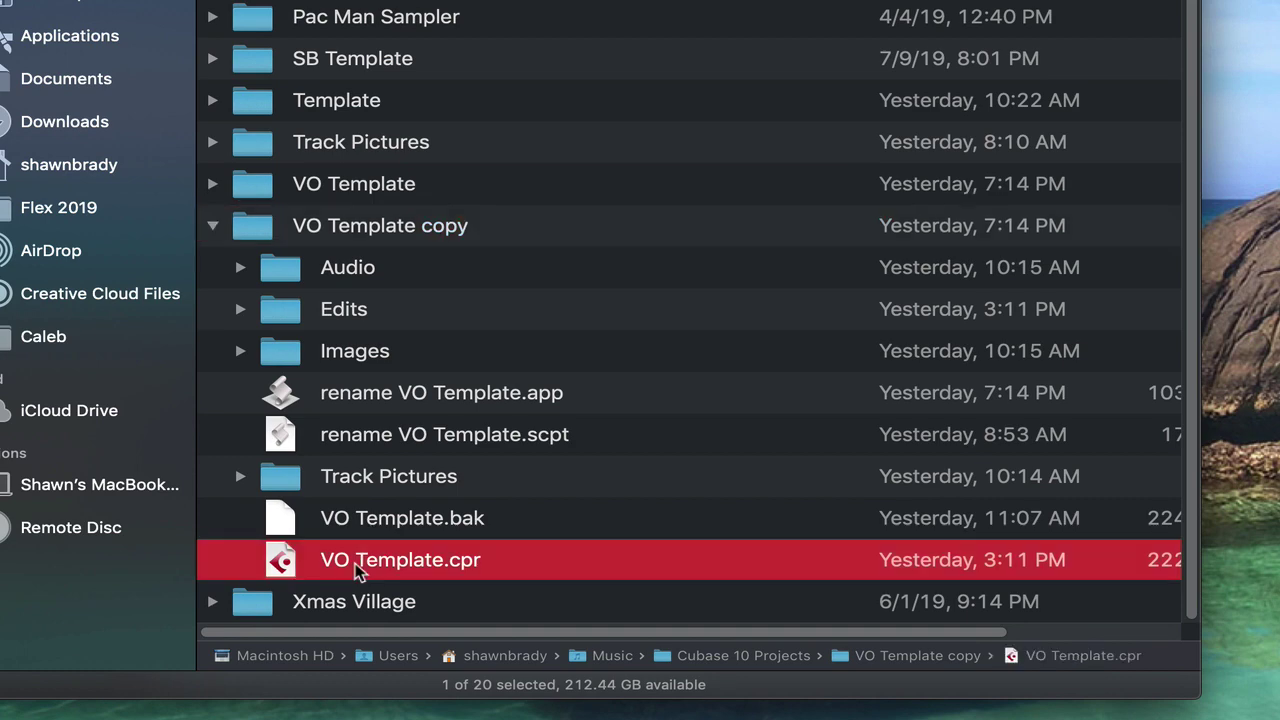
left_click(353, 396)
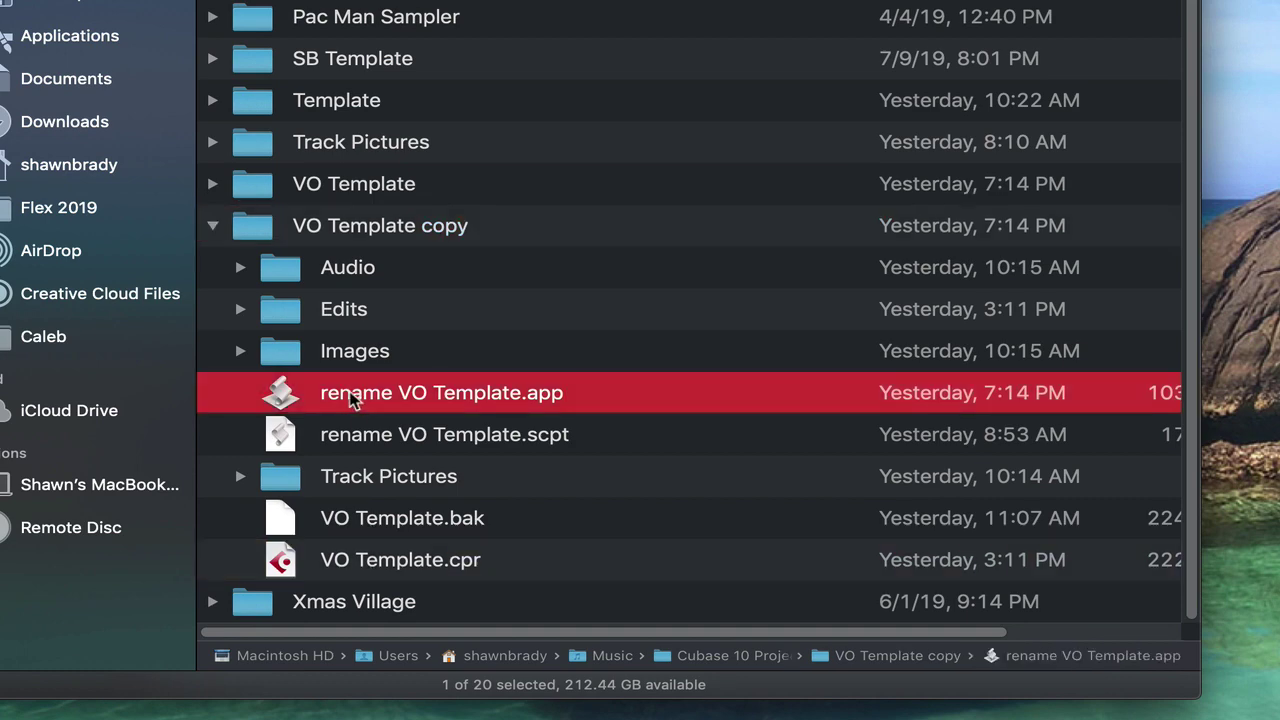
double_click(352, 396)
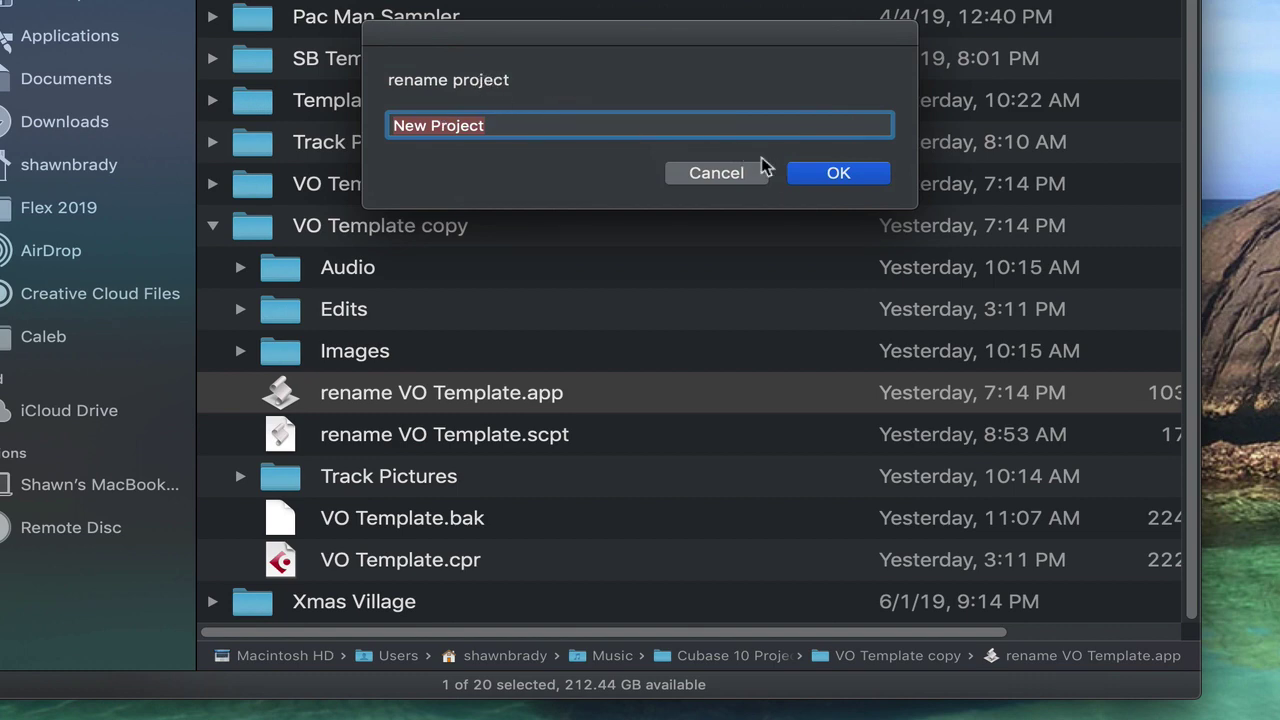
left_click(820, 175)
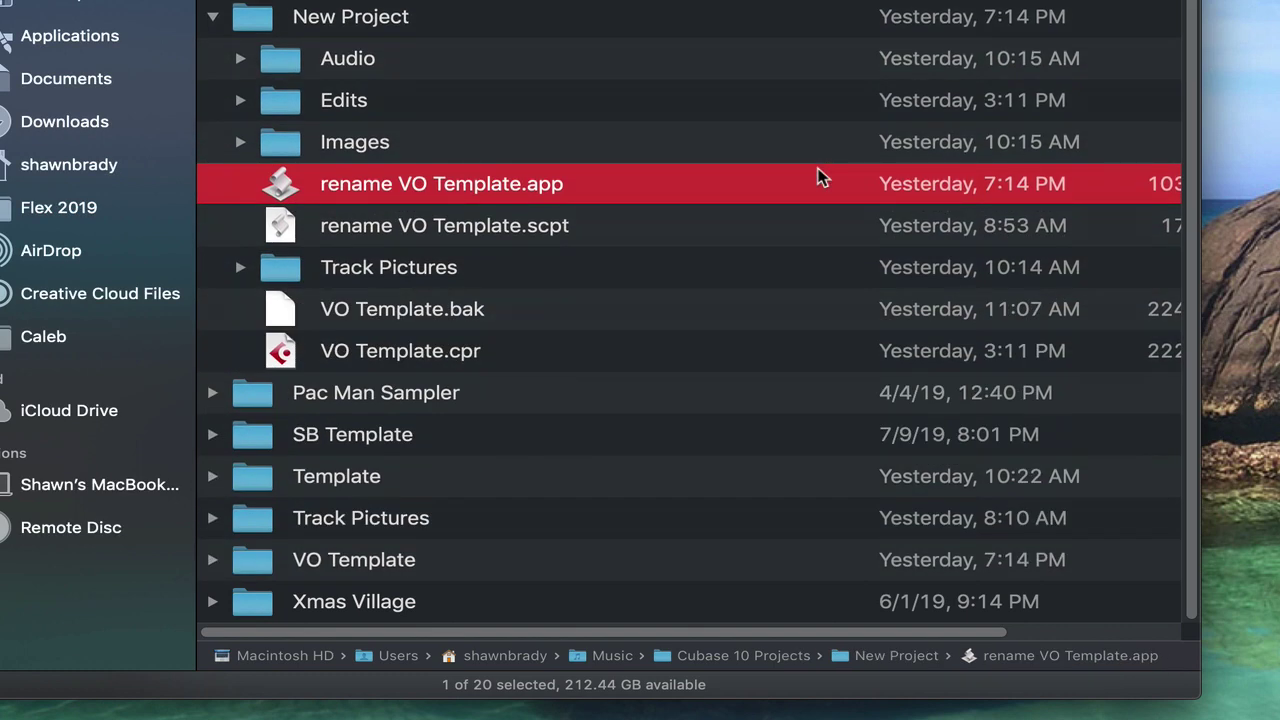
Check the renamed New Project folder and New Project.cpr, then open rename VO Template.scpt.
scroll(634, 83, "up", 2)
left_click(357, 80)
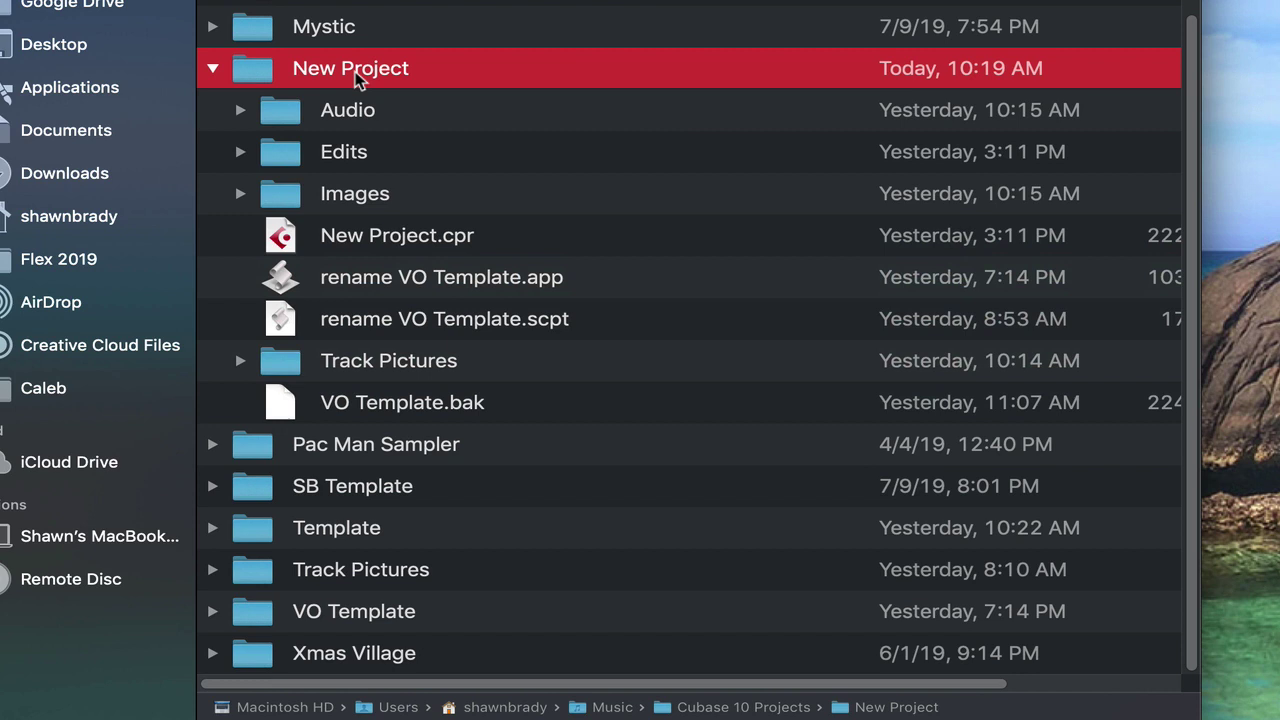
left_click(372, 238)
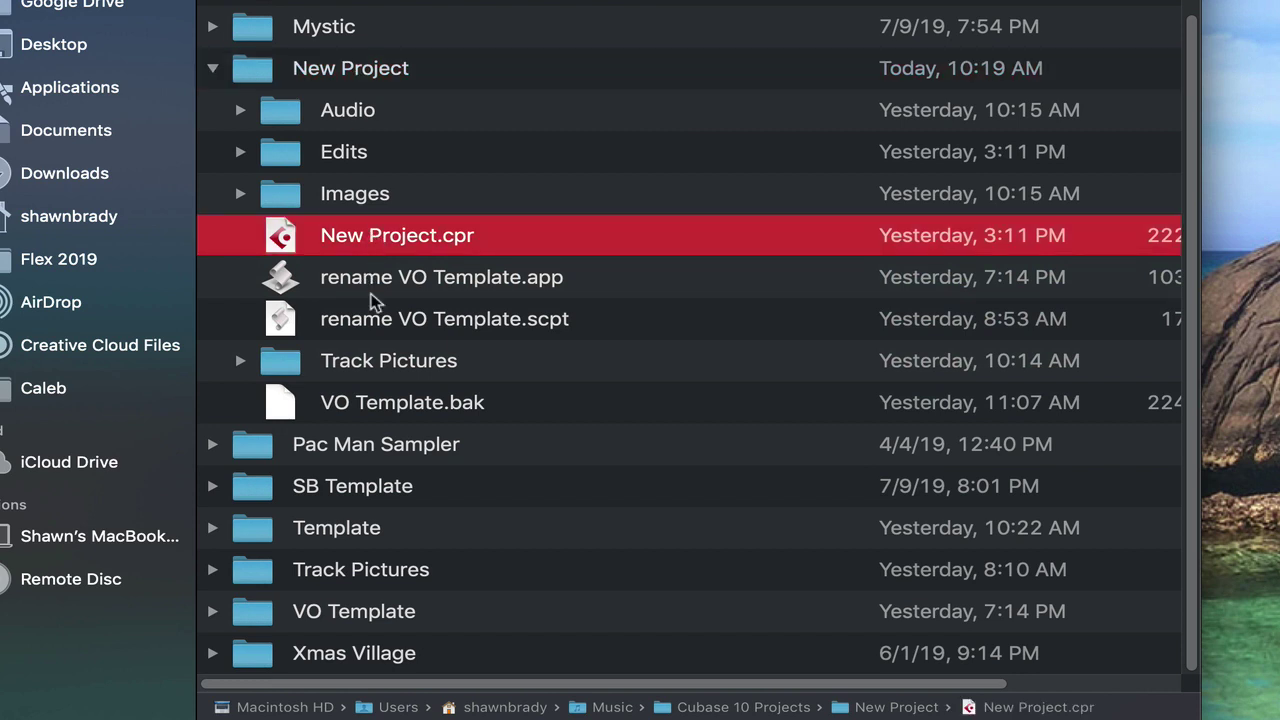
left_click(370, 320)
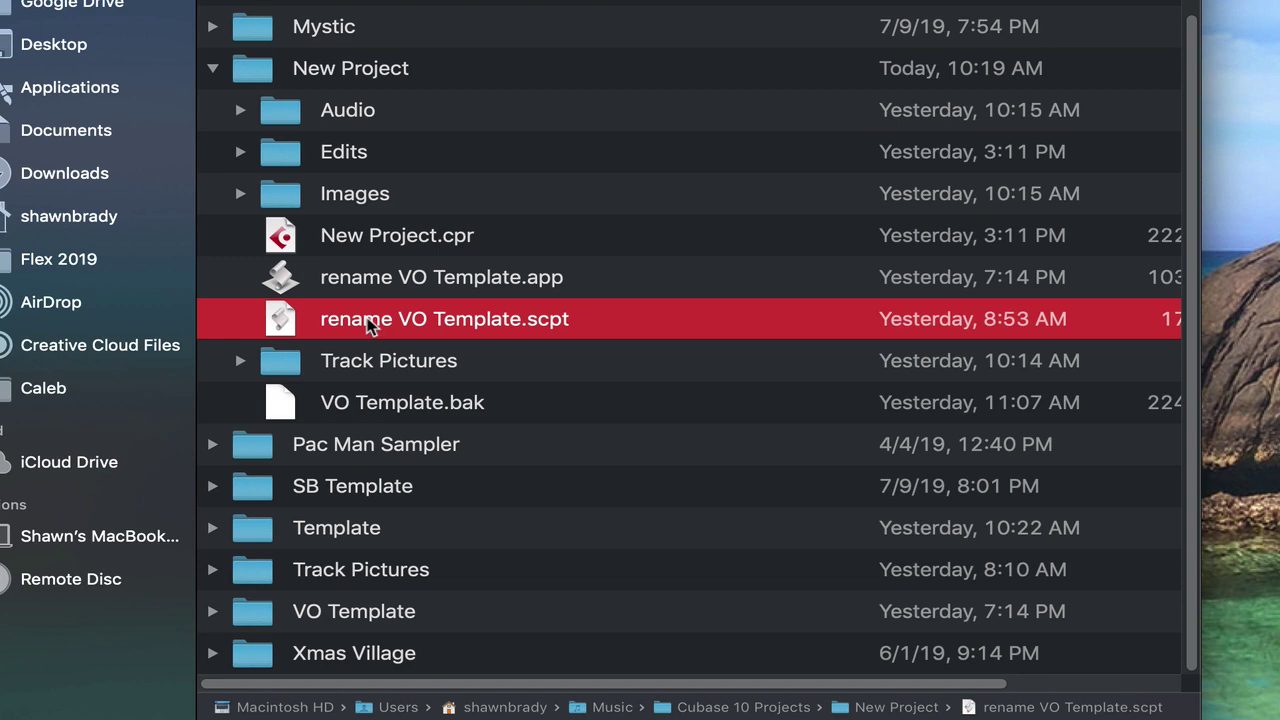
double_click(370, 322)
Move the Script Editor window left to read the rename VO Template script.
left_click_drag(797, 54, 650, 54)
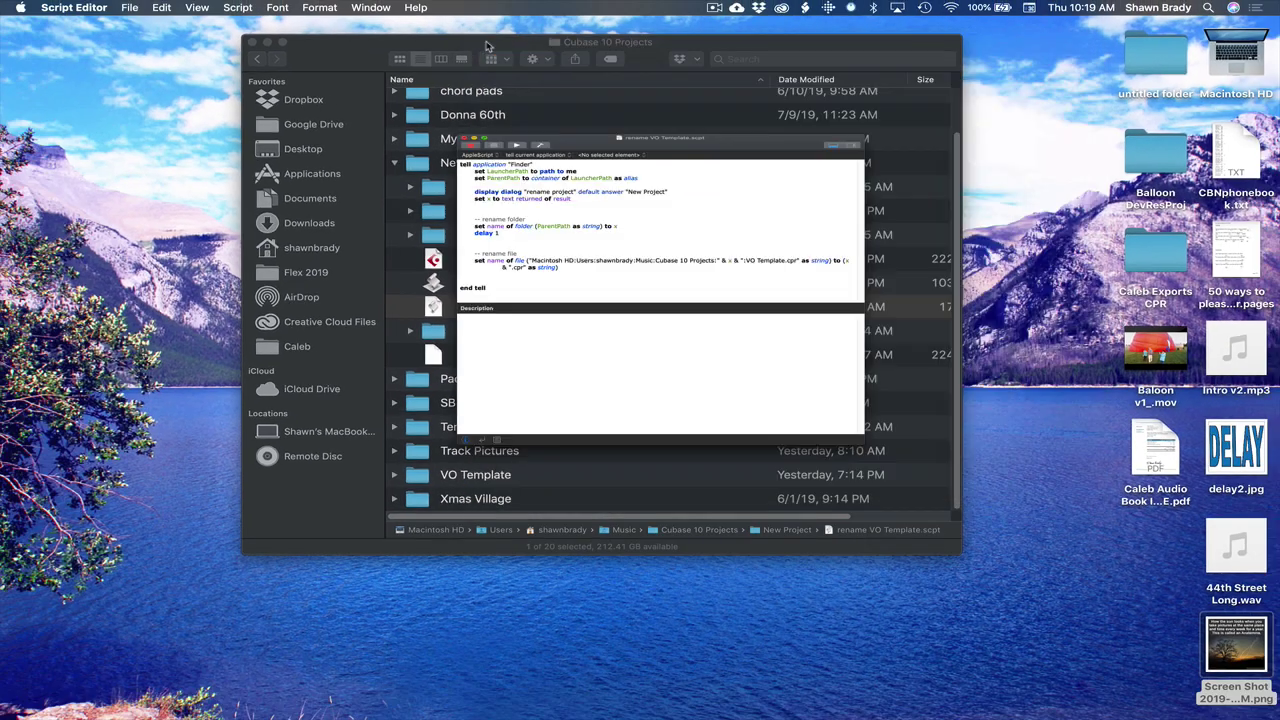
Close the rename script and collapse the New Project folder.
left_click(164, 16)
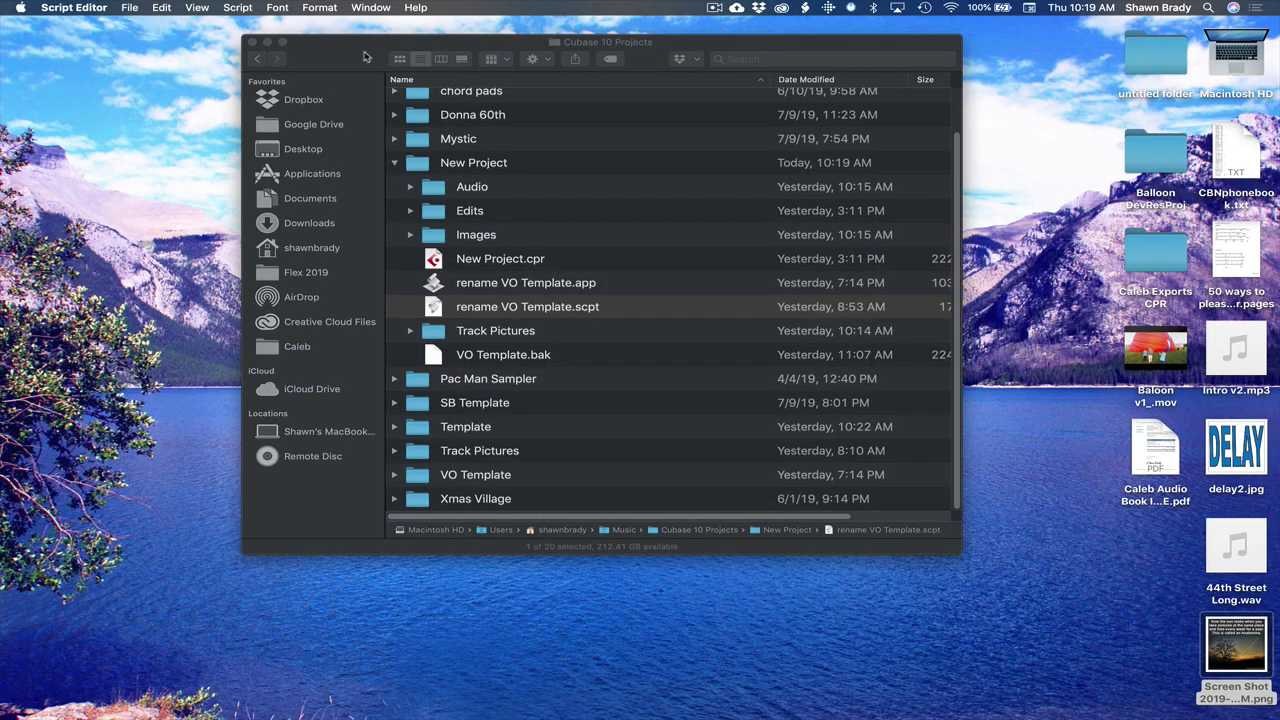
left_click(477, 164)
left_click(394, 163)
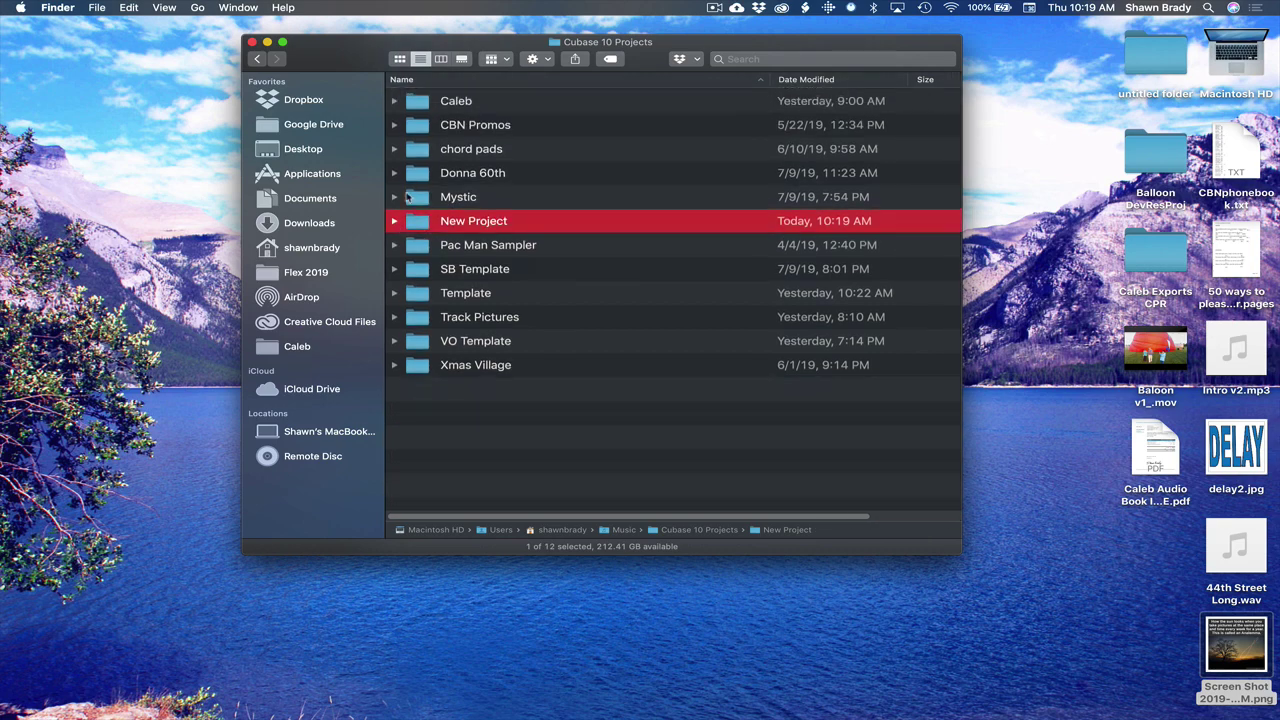
Expand SB Template, inspect SB 441 Mastering.cpr, then collapse the folder again.
left_click(394, 269)
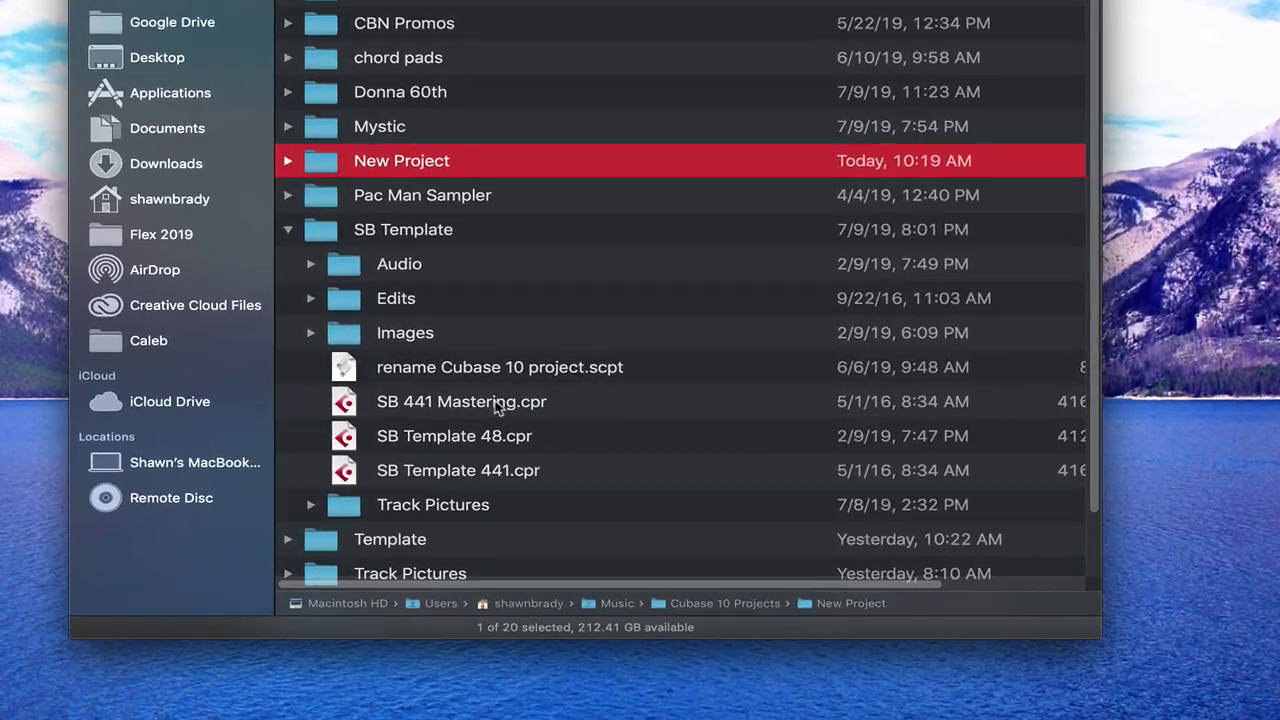
left_click(536, 390)
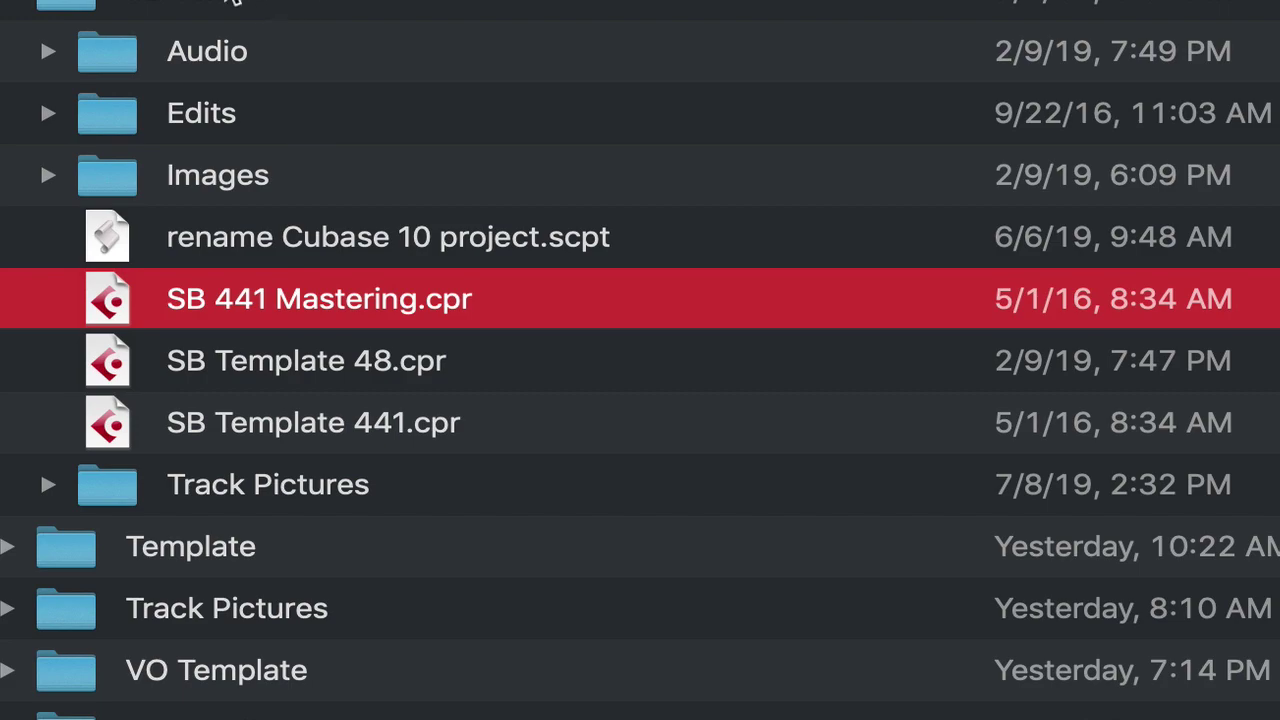
left_click(221, 4)
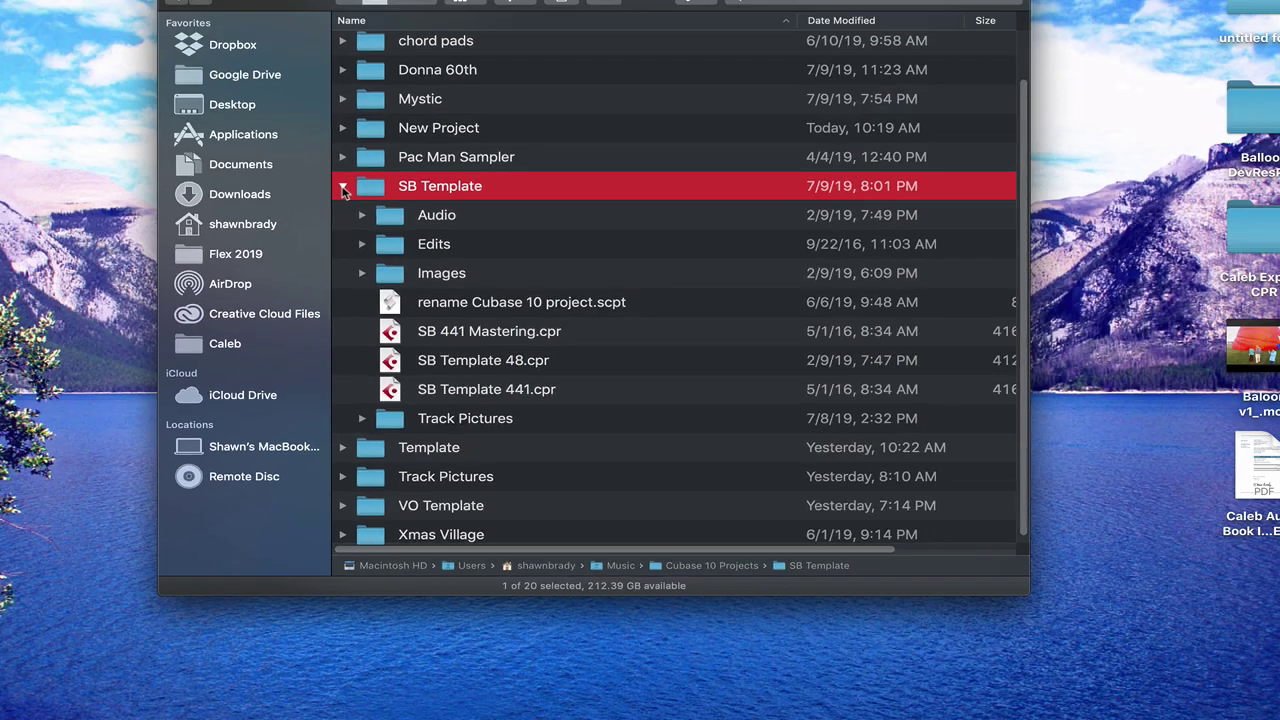
left_click(343, 190)
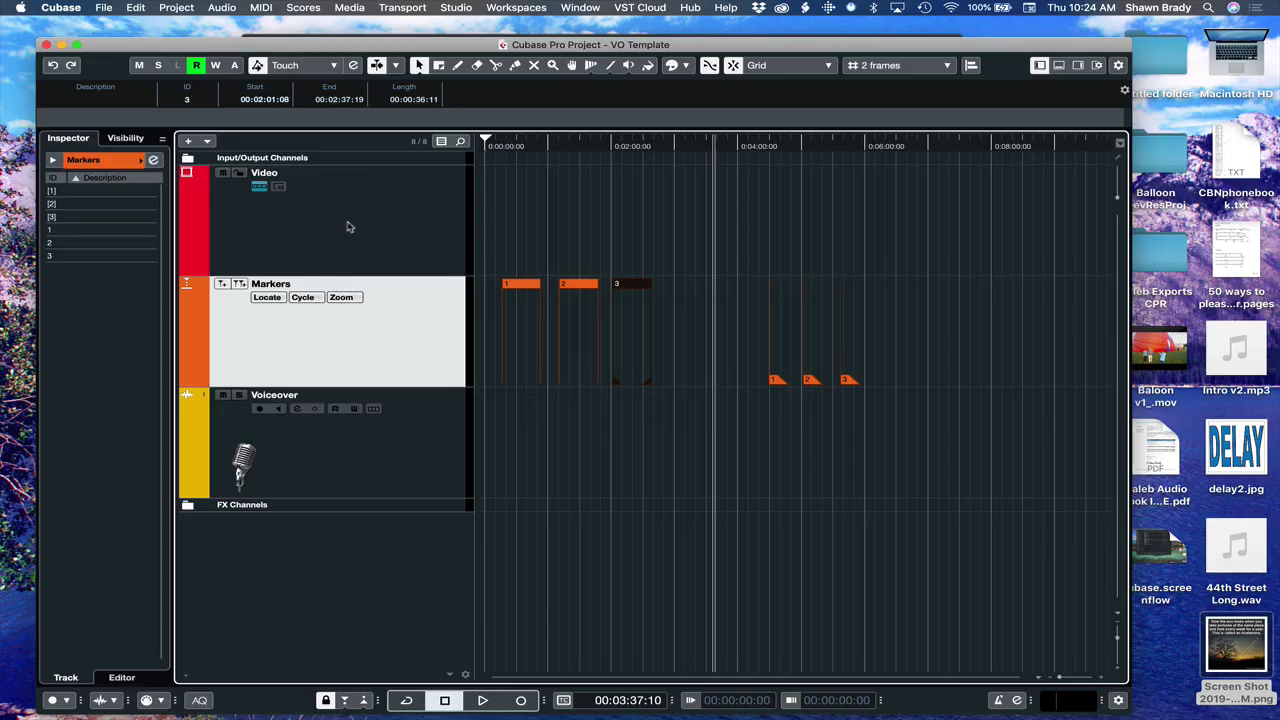
Set the cycle range to cycle marker 1 and locate to position marker 1 at 00:04:29:04.
left_click(521, 288)
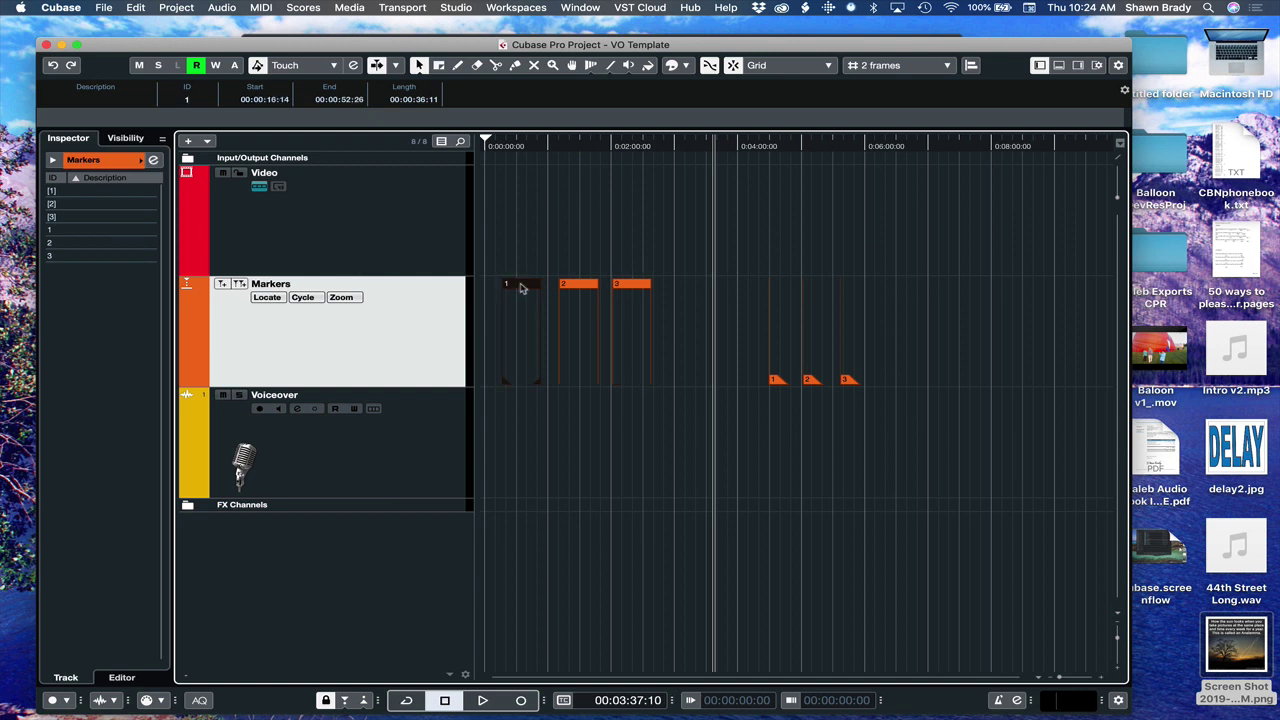
double_click(521, 288)
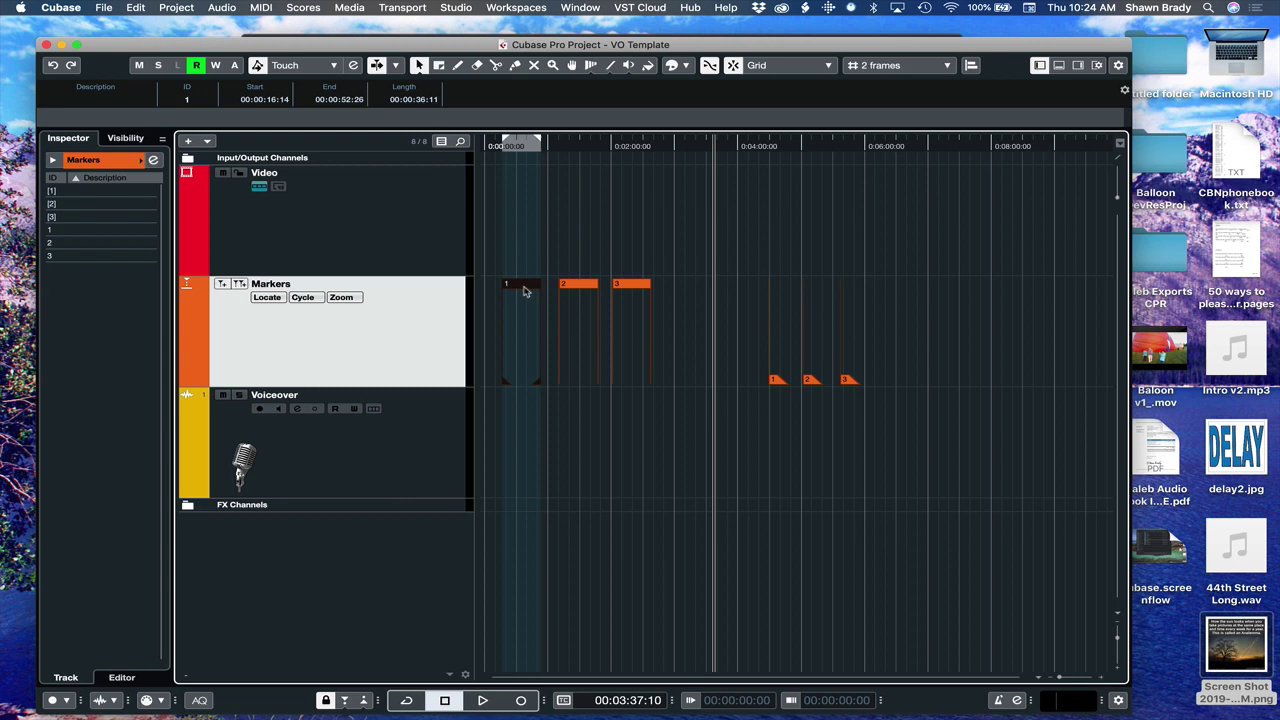
left_click(774, 381)
left_click(774, 381)
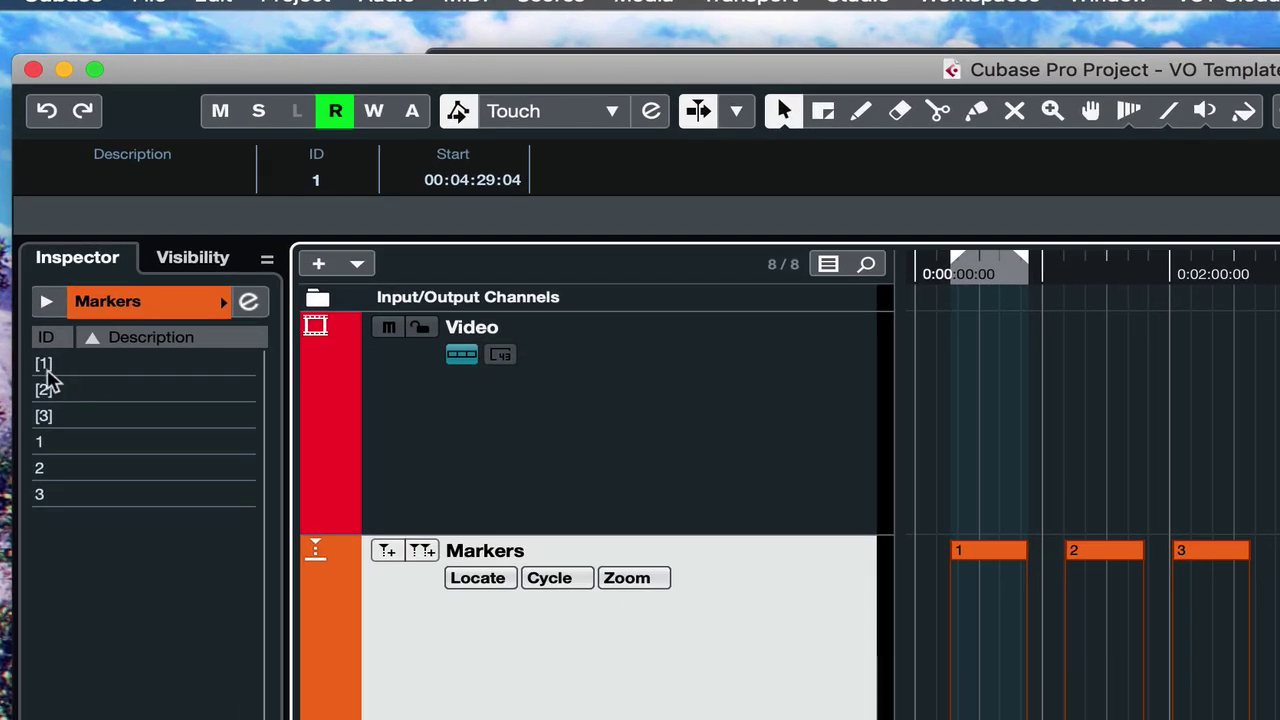
left_click(57, 366)
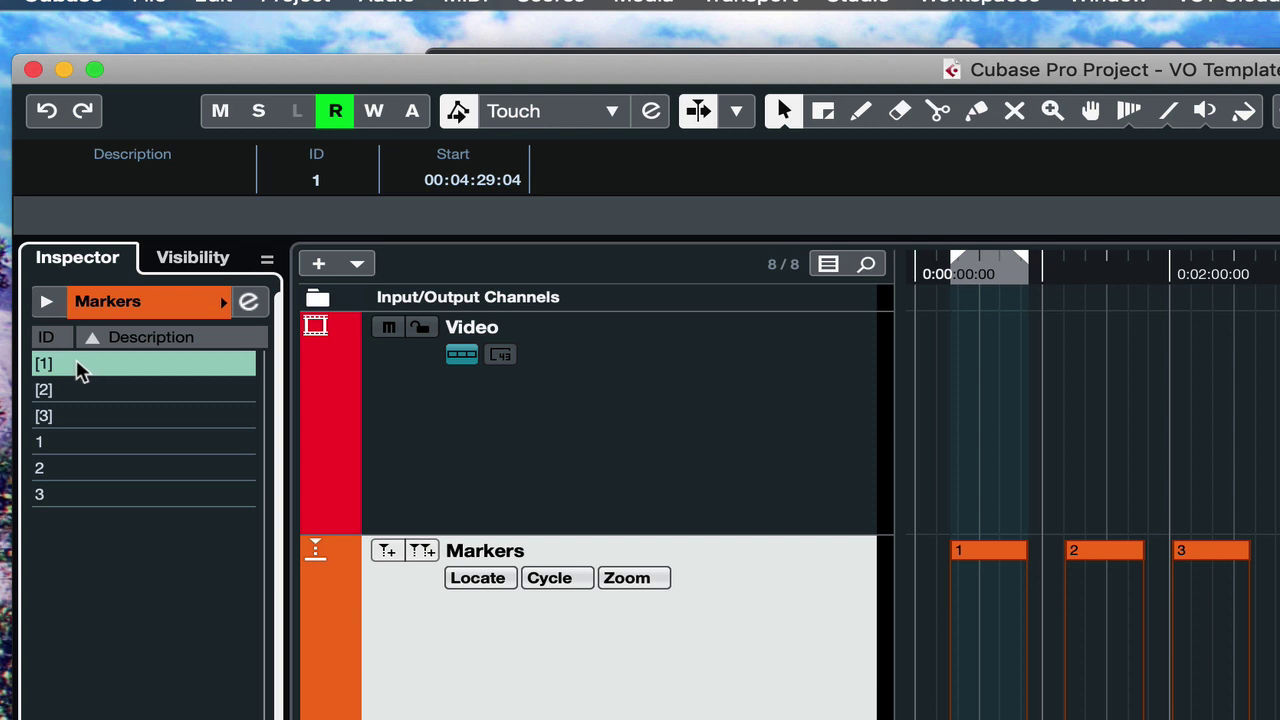
left_click(85, 447)
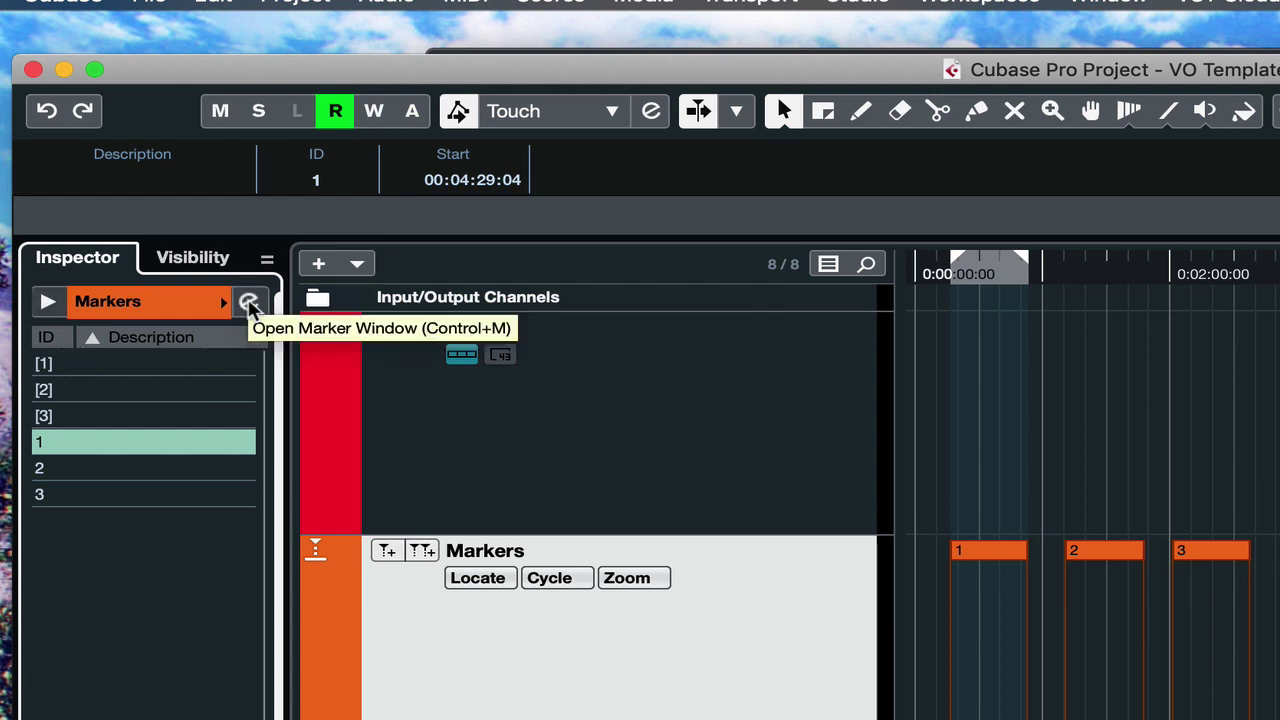
Open the Markers window and locate the playhead to cycle markers [1], [2] and [3] in turn.
left_click(249, 303)
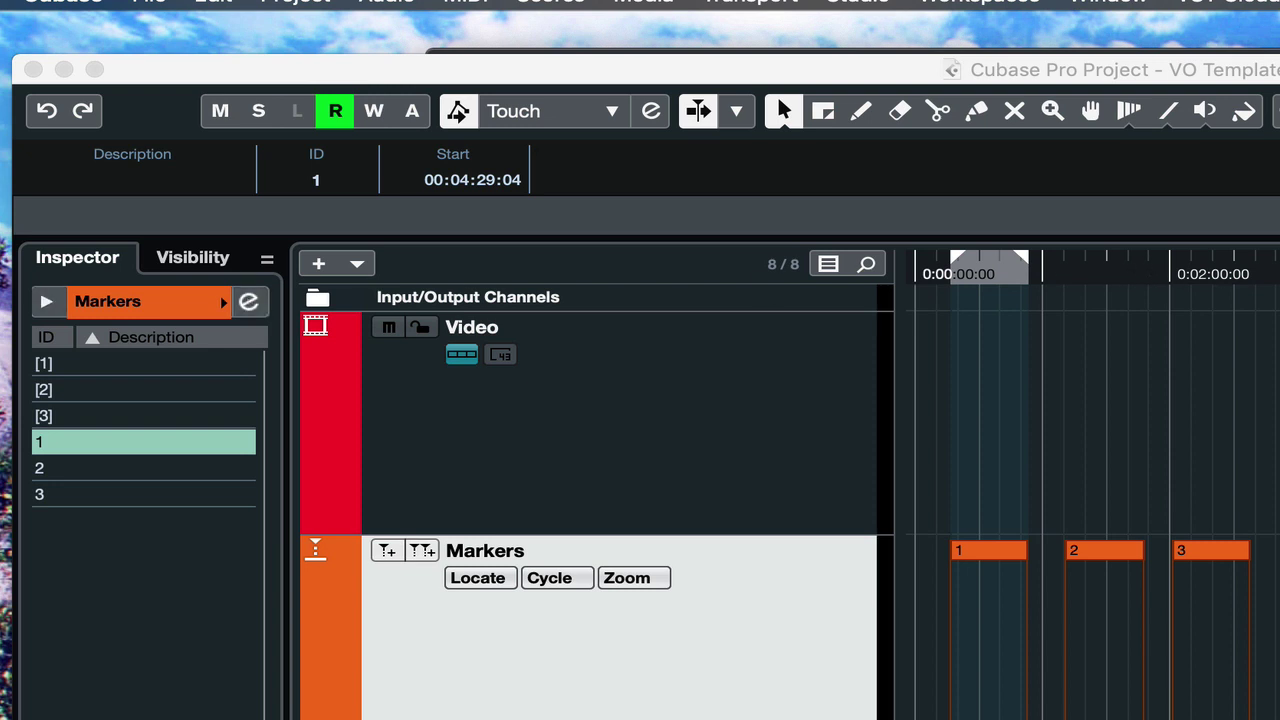
left_click_drag(517, 491, 557, 460)
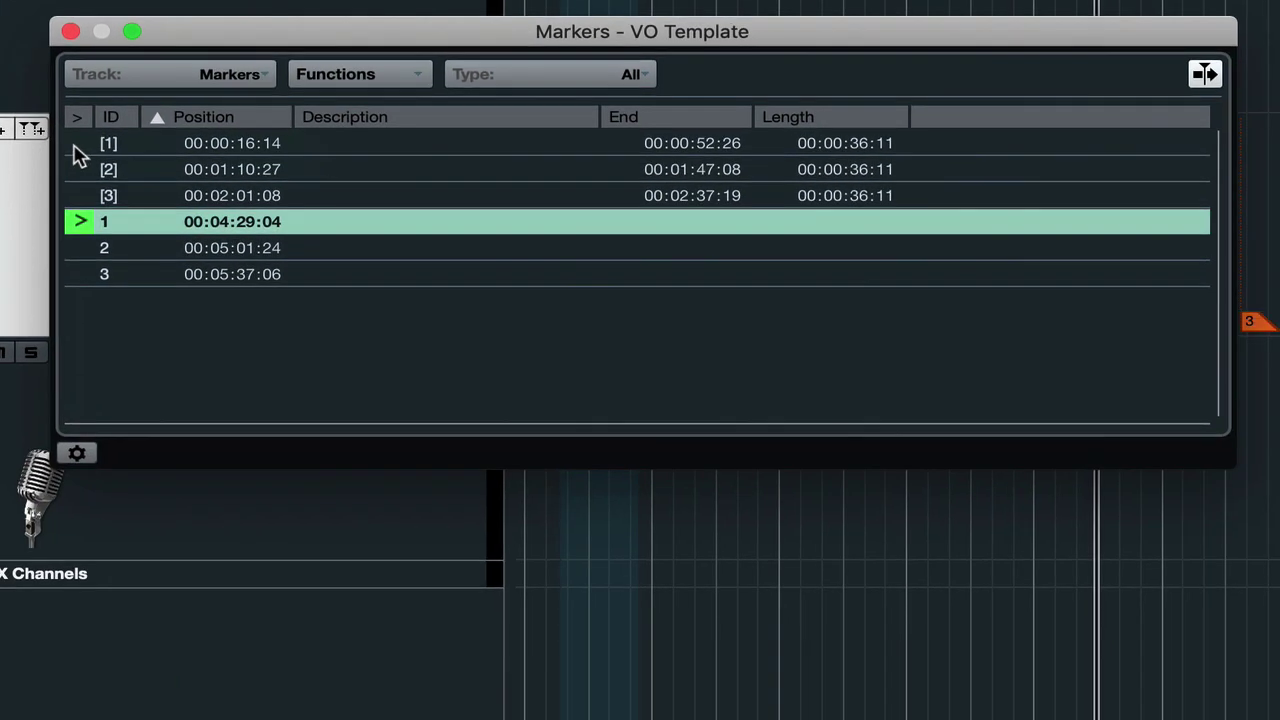
left_click(468, 566)
mouse_move(278, 35)
left_mouse_down()
mouse_move(316, 61)
mouse_move(508, 326)
left_mouse_up()
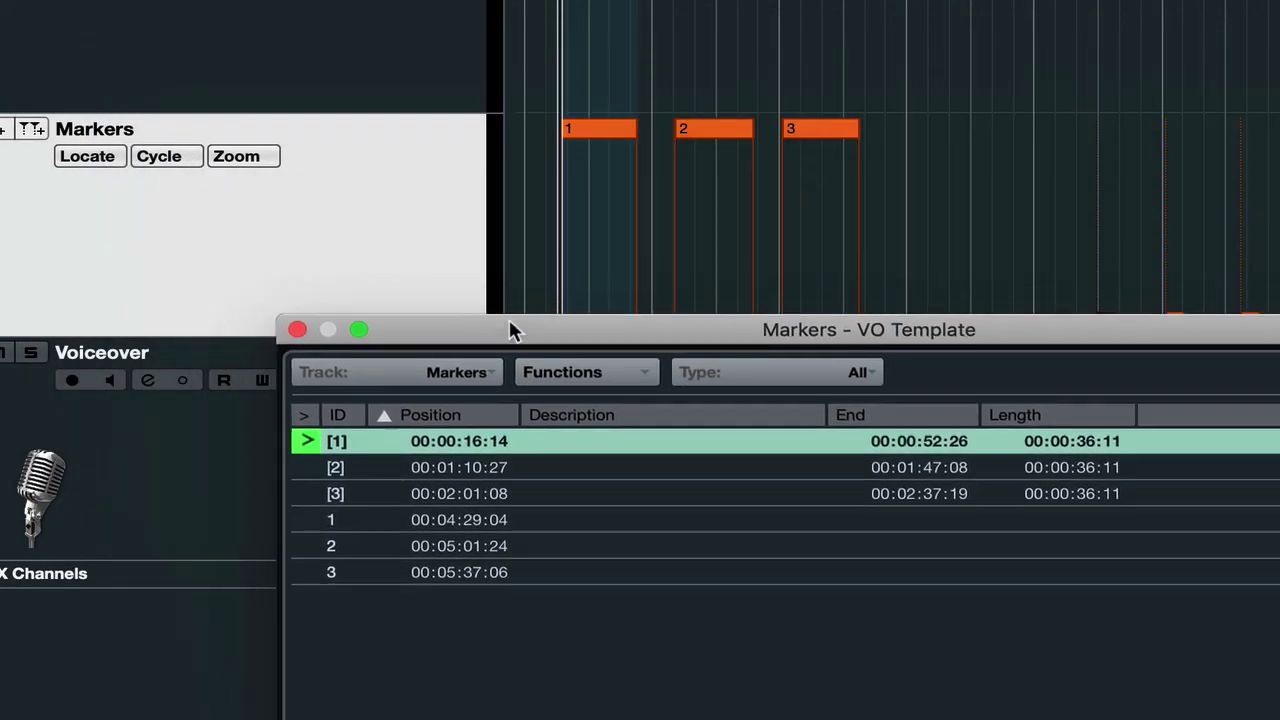
left_click(306, 466)
left_click(307, 494)
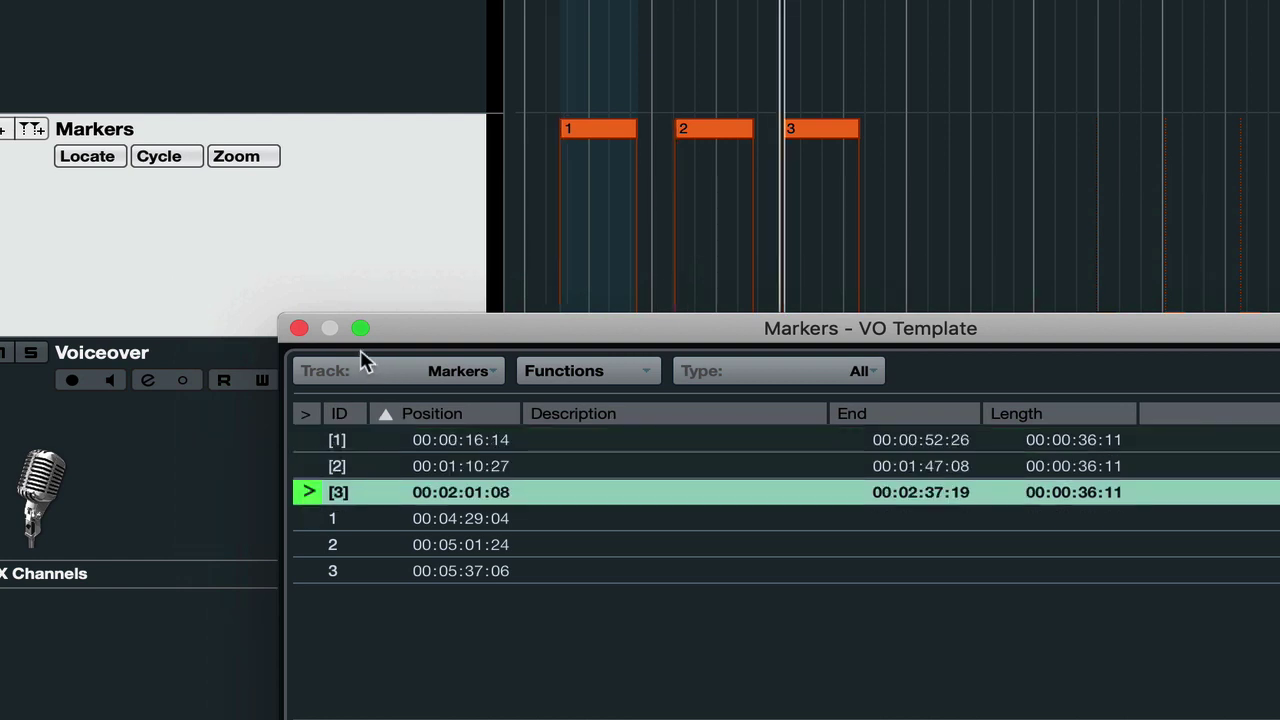
left_click(298, 329)
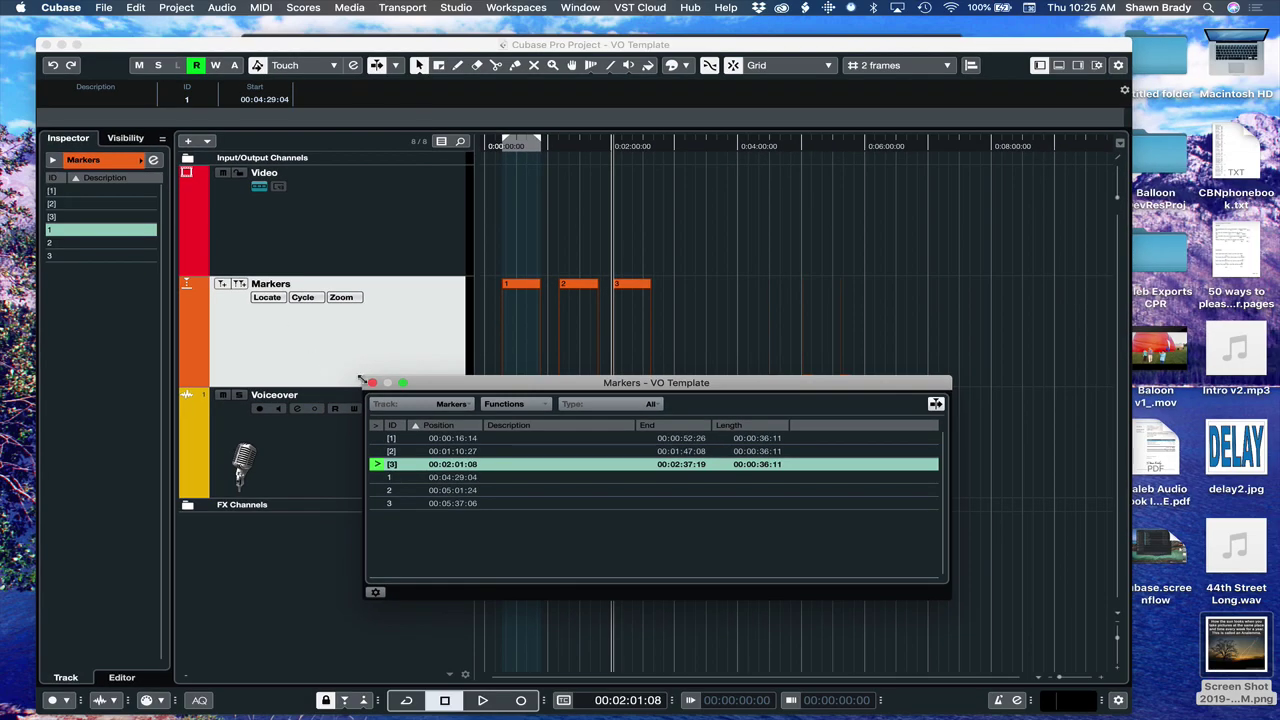
Close the Markers window and shorten the project window to reveal the Finder window beneath.
left_click(373, 384)
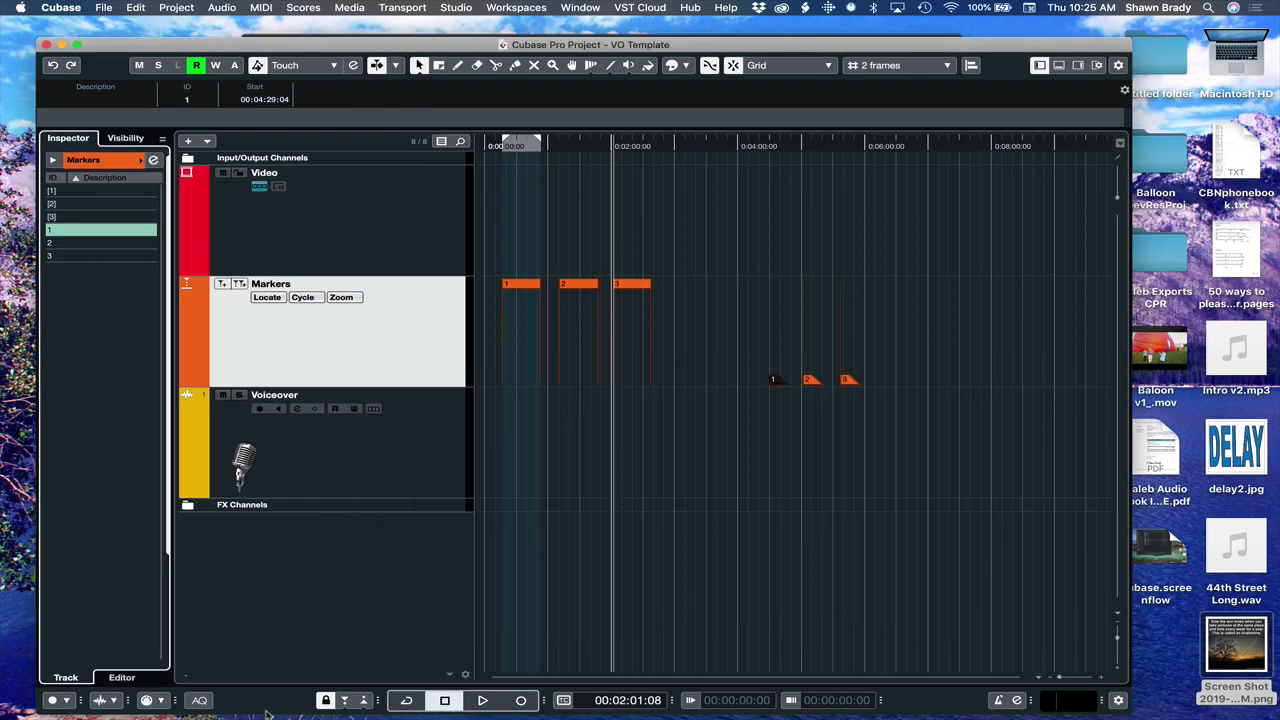
left_click_drag(267, 713, 222, 295)
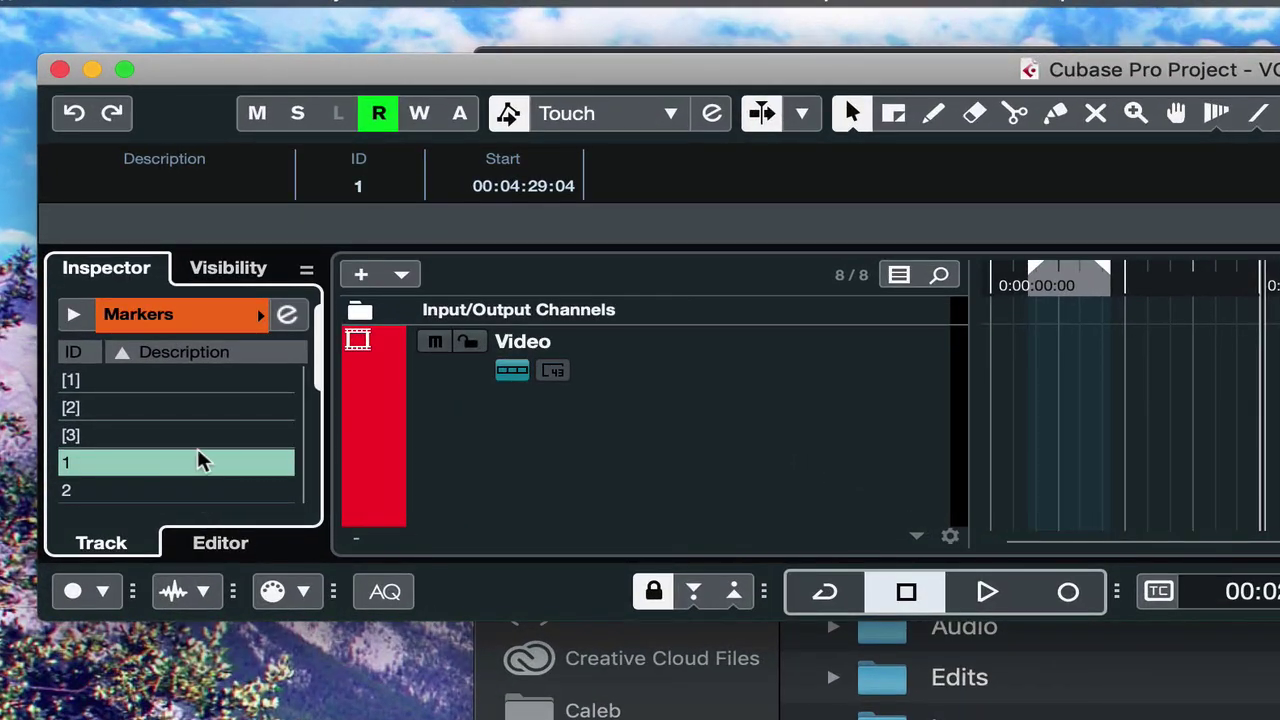
scroll(199, 457, "down", 5)
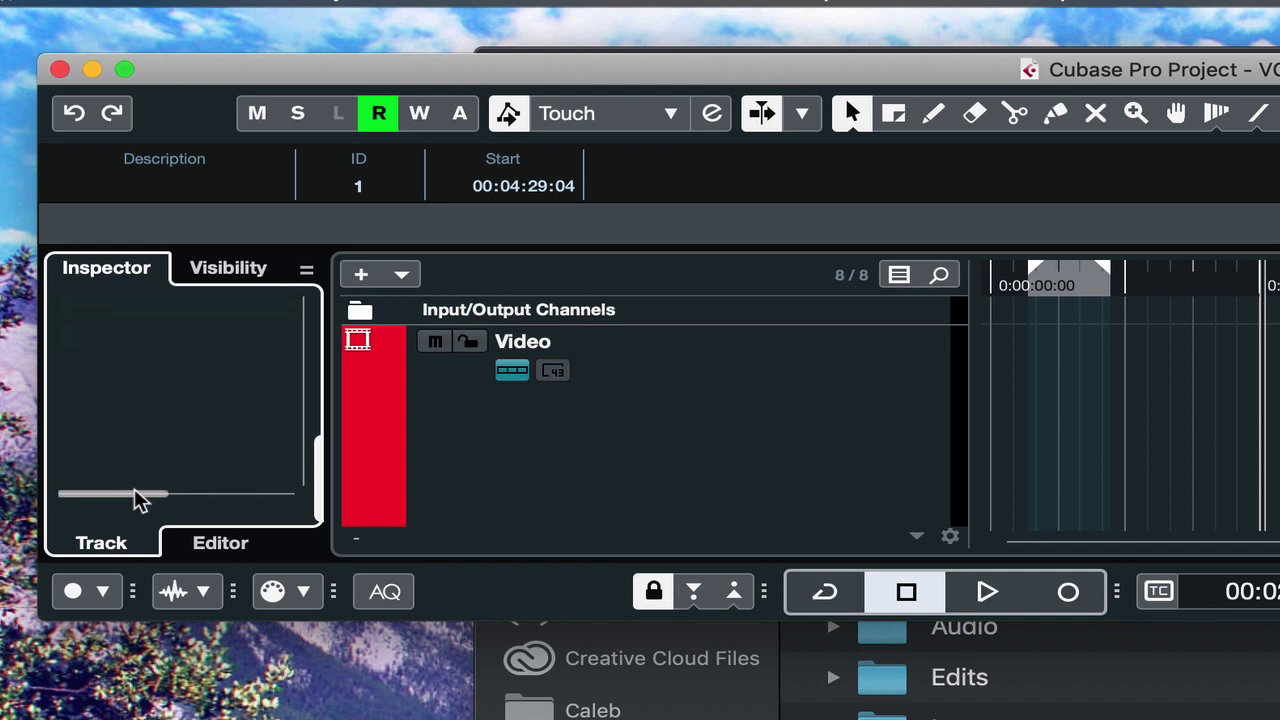
left_click_drag(138, 505, 228, 508)
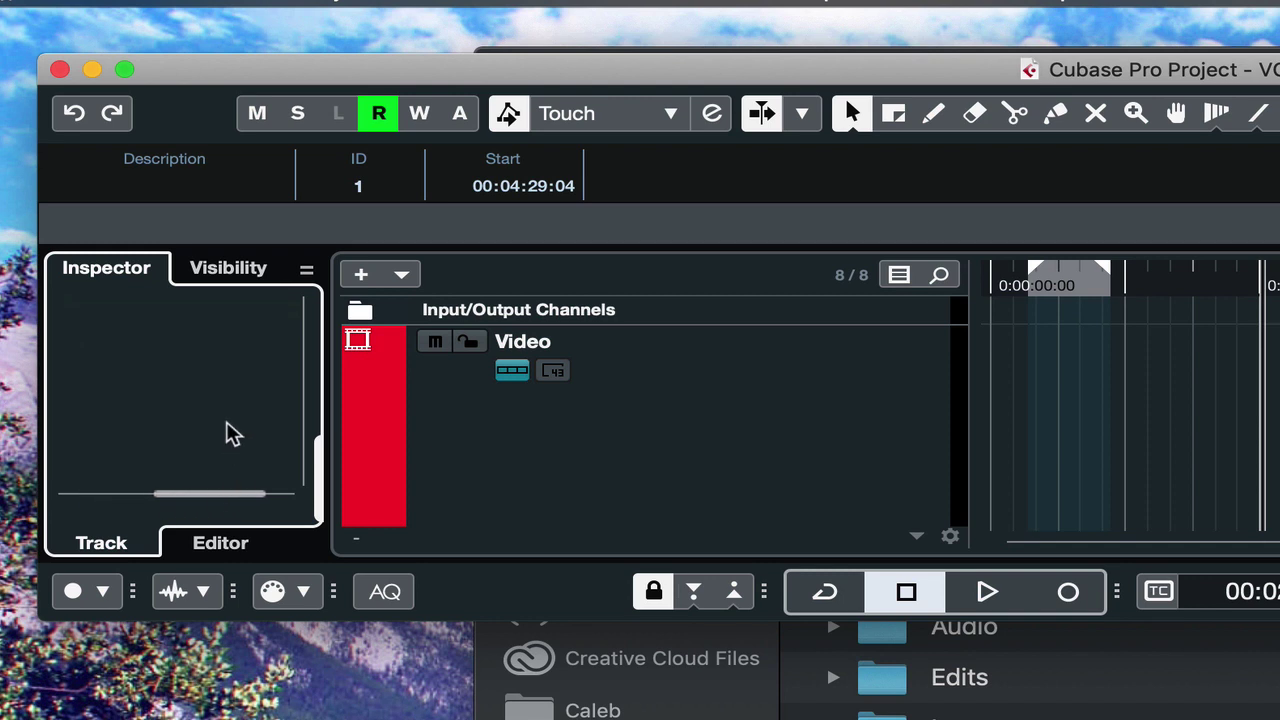
Scroll the Inspector marker list sideways to show its ID and Description columns.
scroll(229, 433, "up", 5)
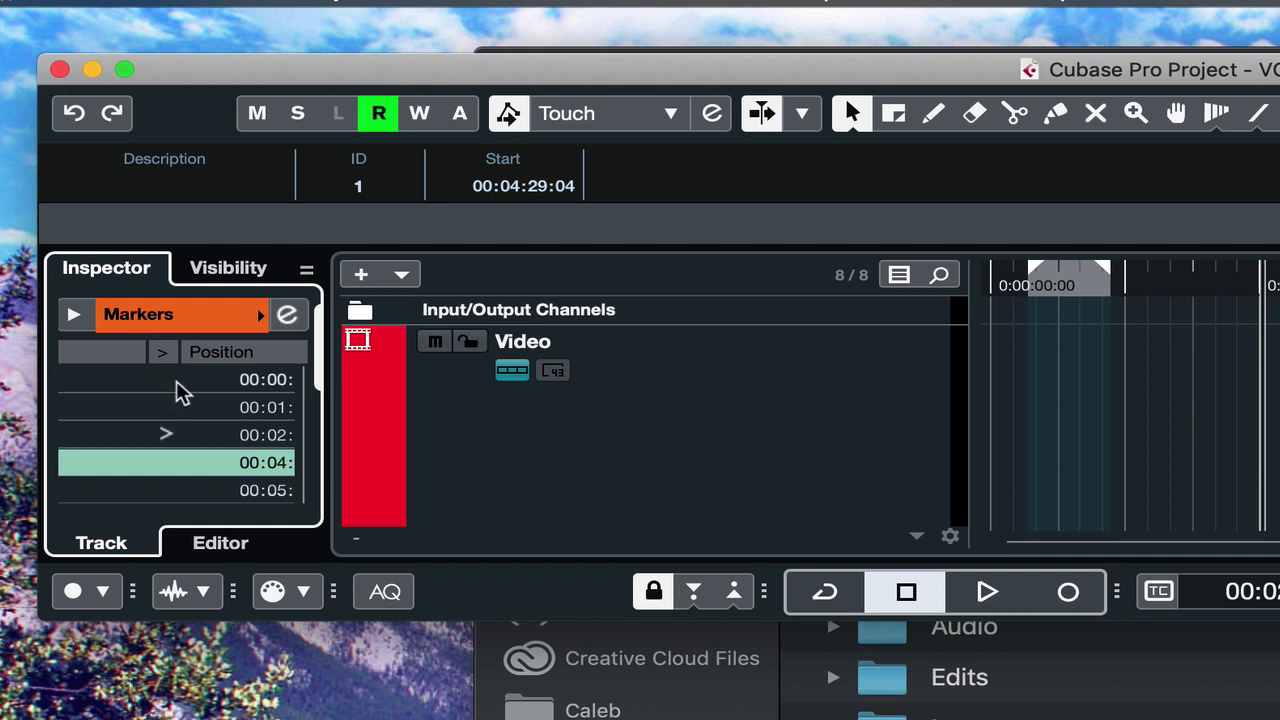
scroll(180, 390, "right", 2)
scroll(180, 390, "right", 4)
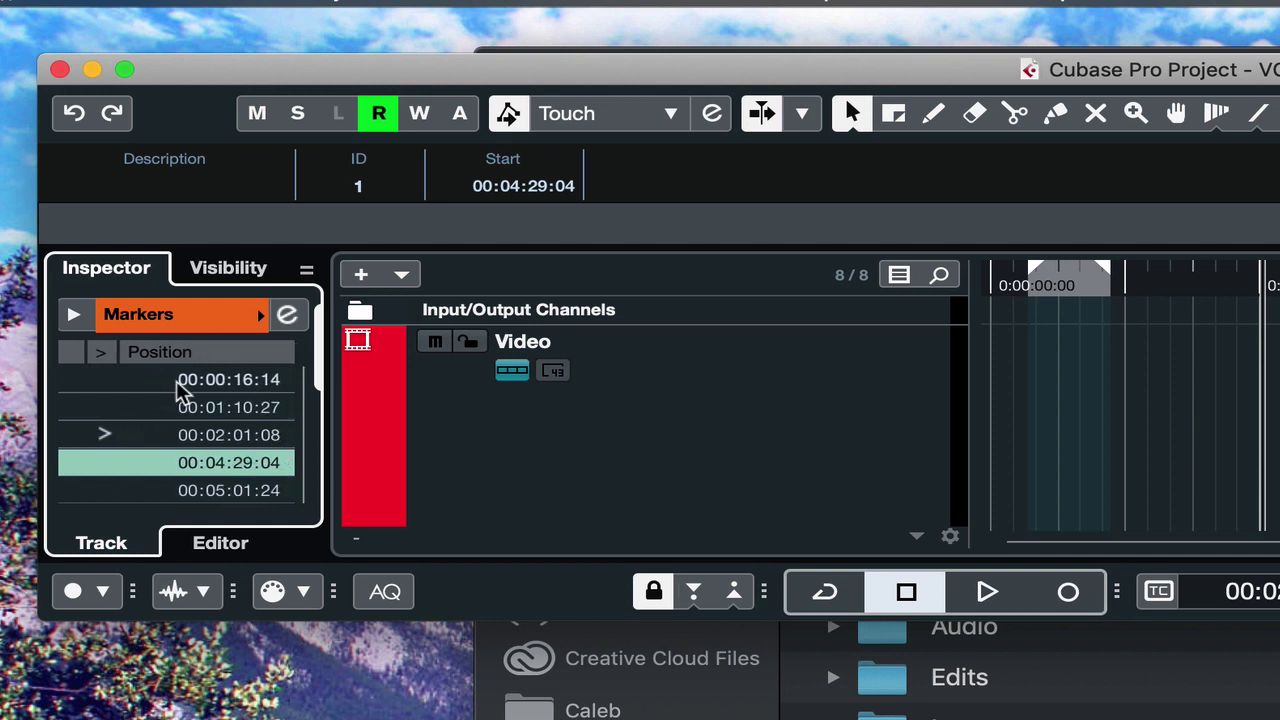
scroll(178, 390, "left", 5)
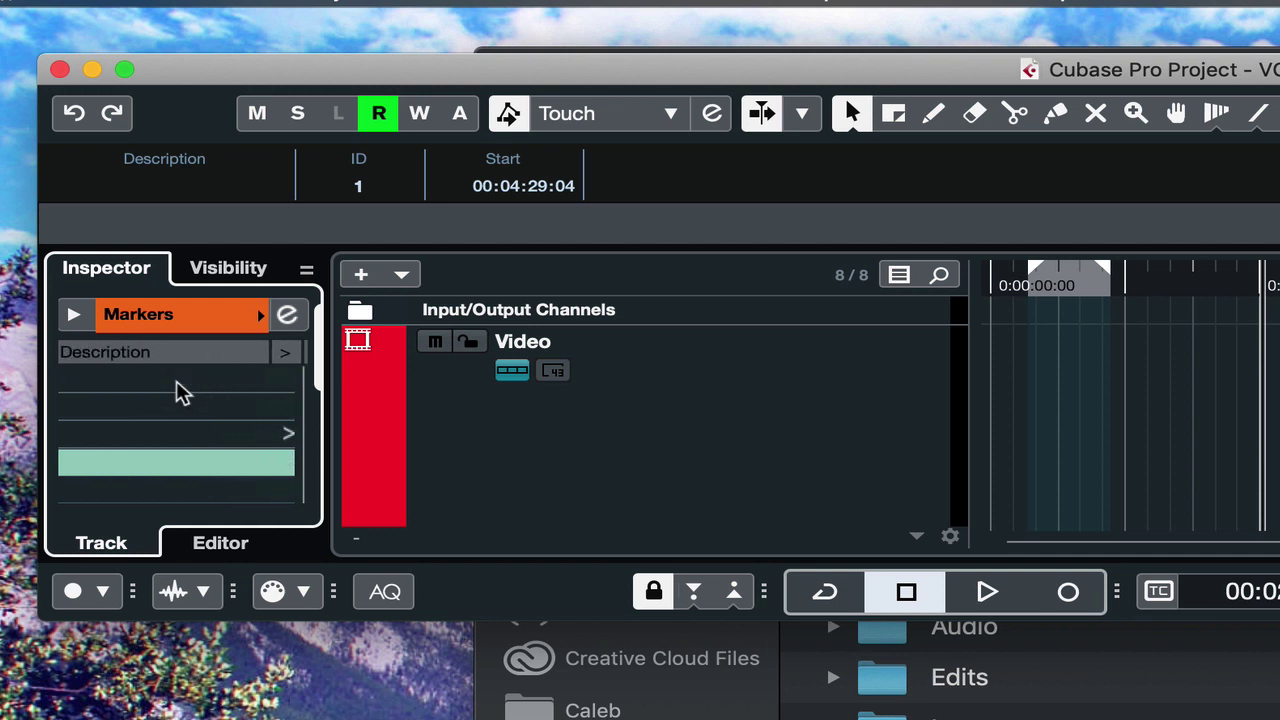
scroll(176, 390, "right", 5)
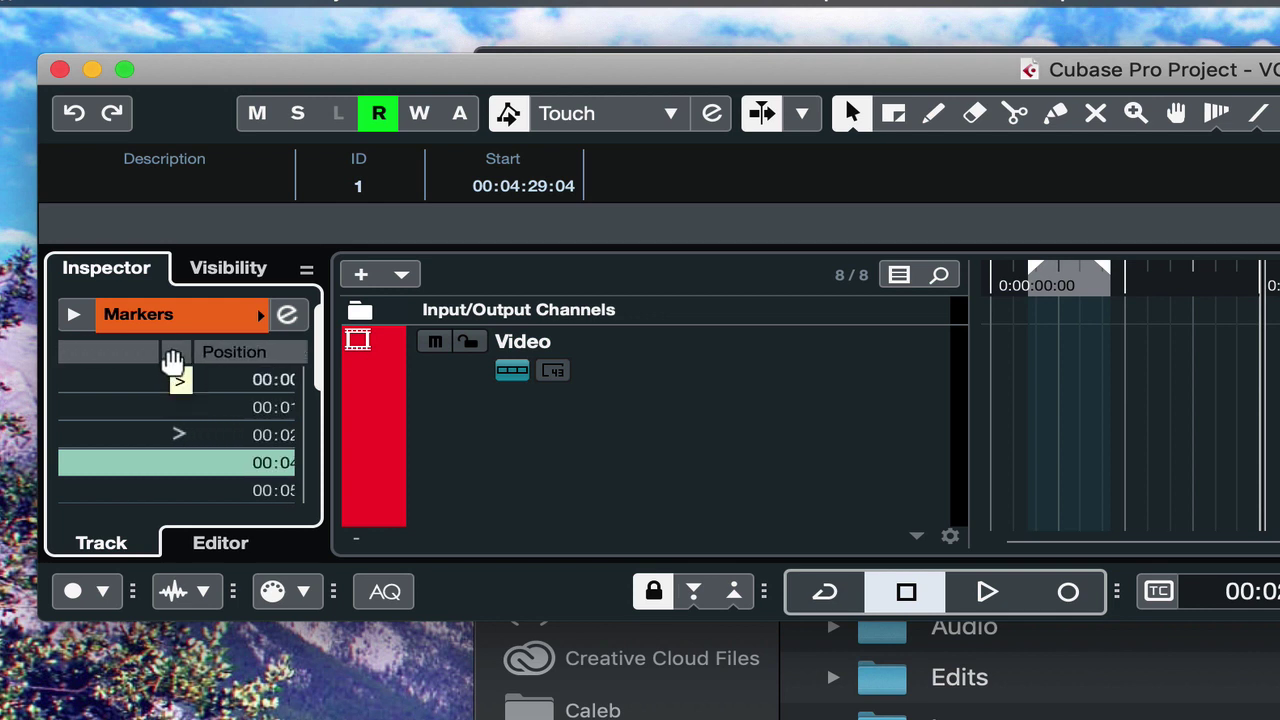
left_click_drag(173, 362, 55, 374)
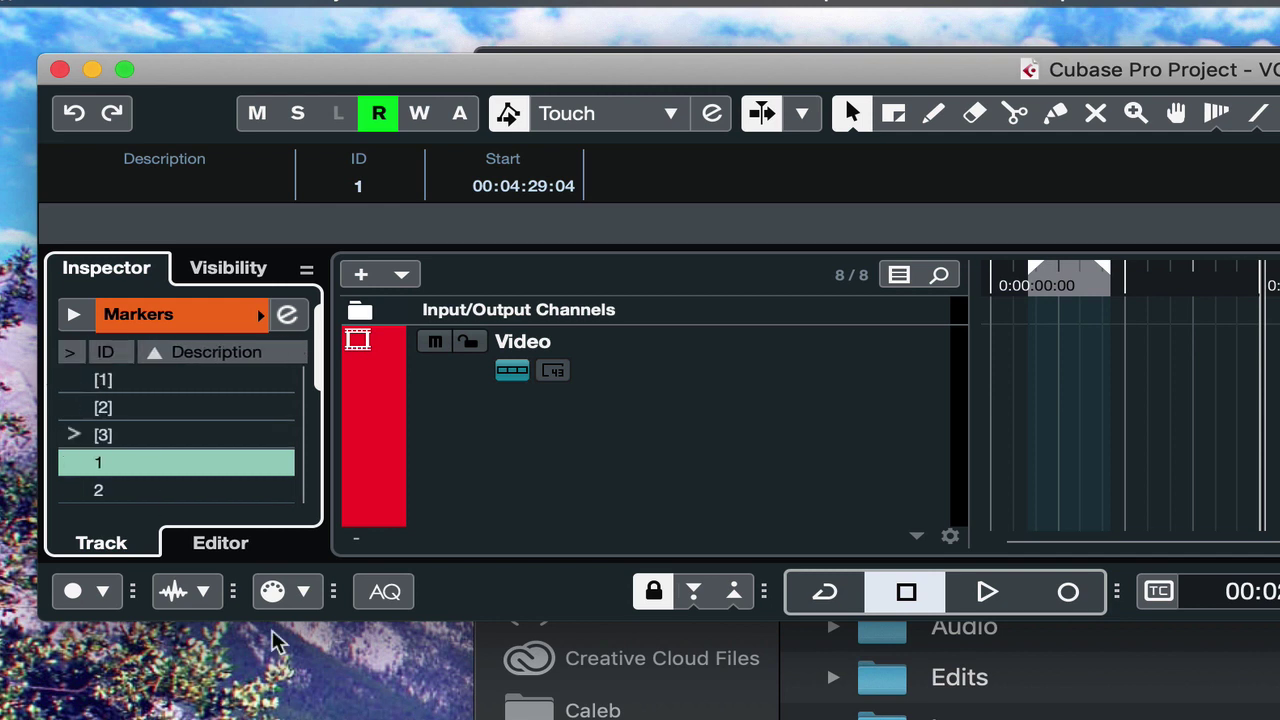
Restore the project window to full height and locate to markers 1 and [3].
left_click_drag(457, 614, 457, 719)
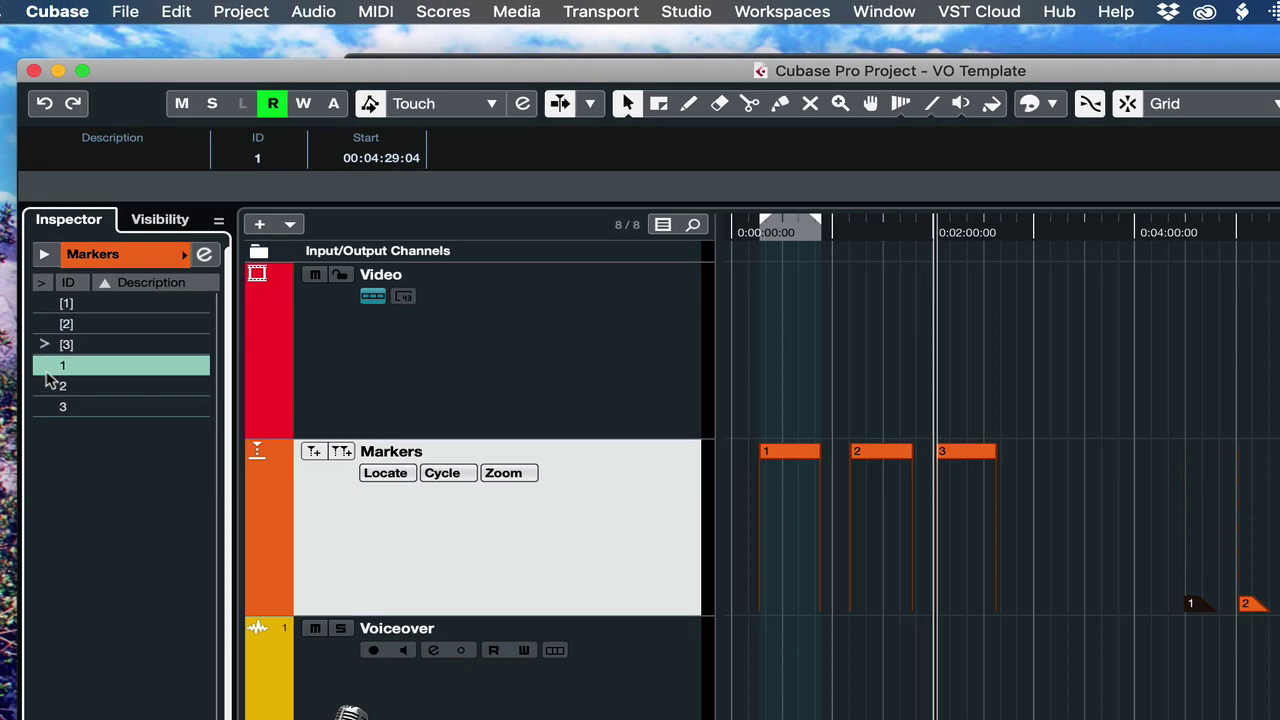
left_click(44, 368)
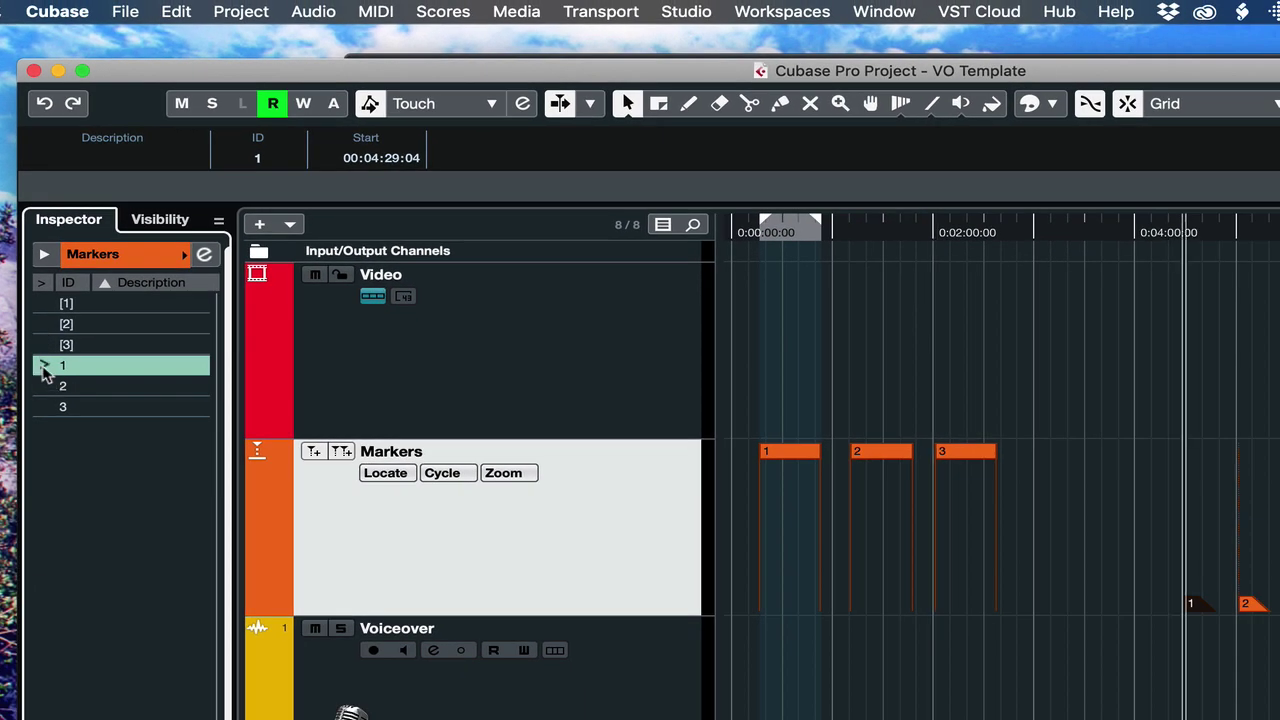
left_click(44, 390)
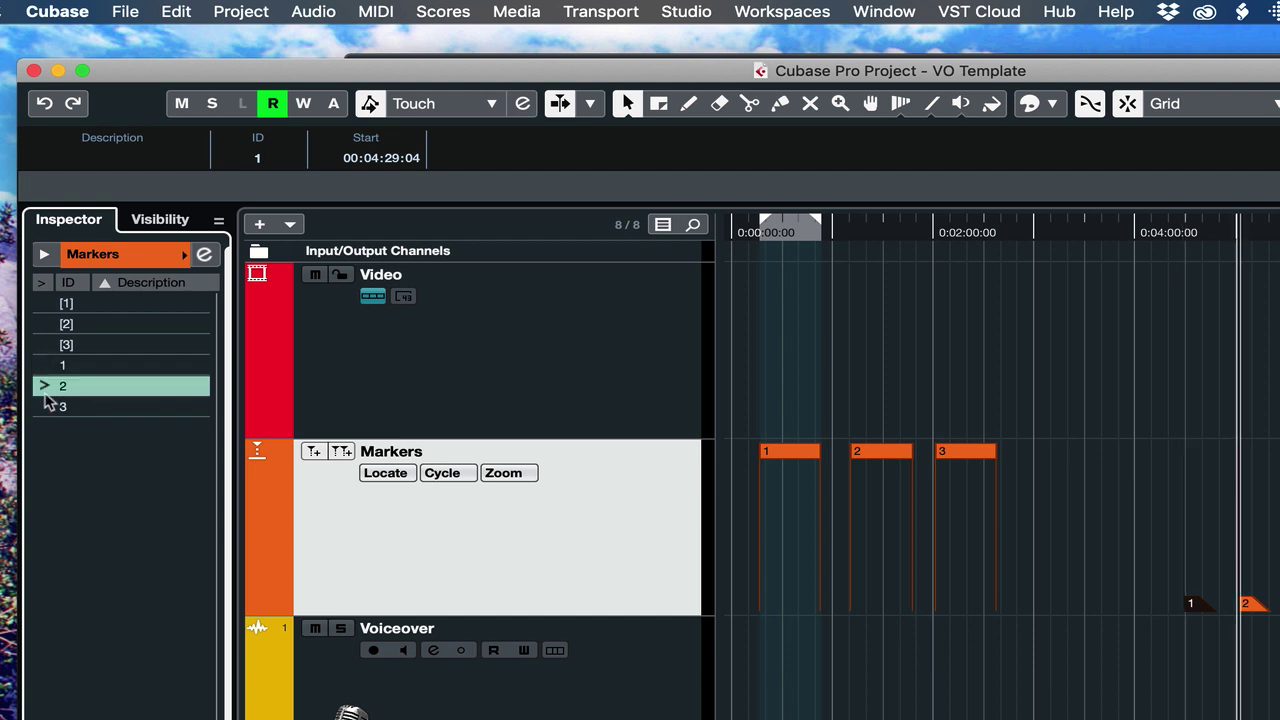
left_click(44, 348)
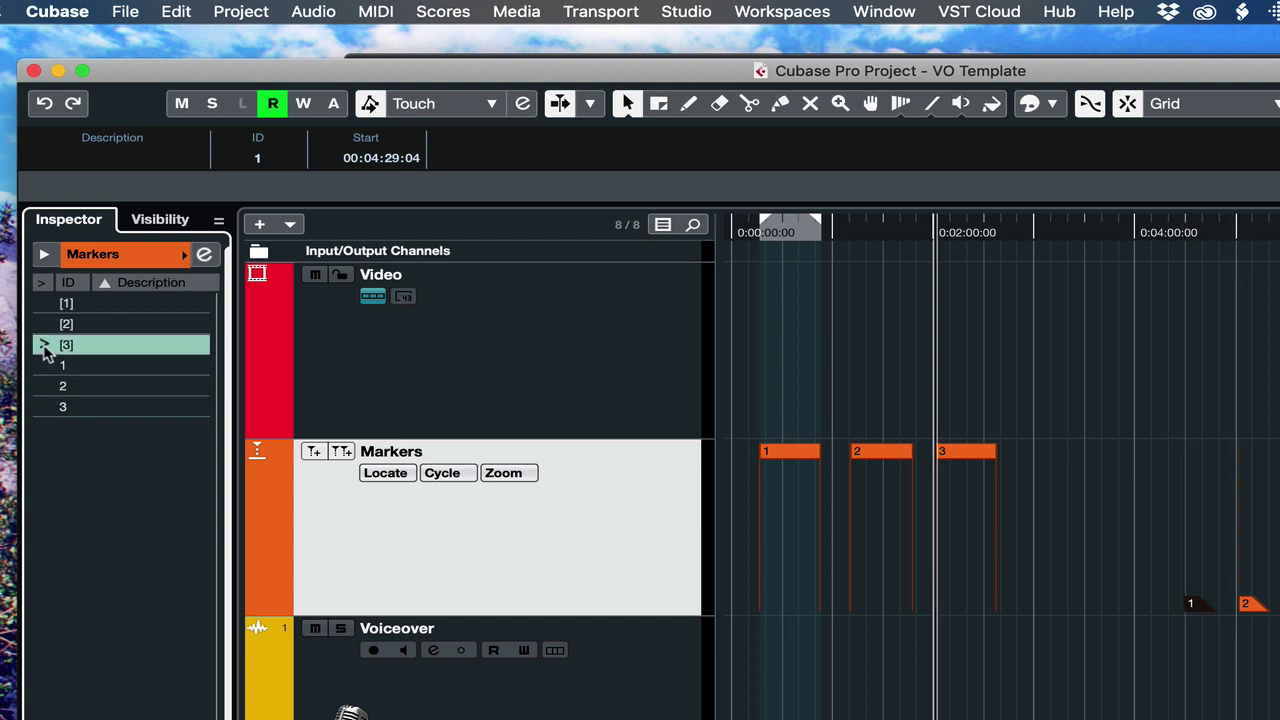
Give cycle marker [2] the description 'asdasd'.
left_click(133, 327)
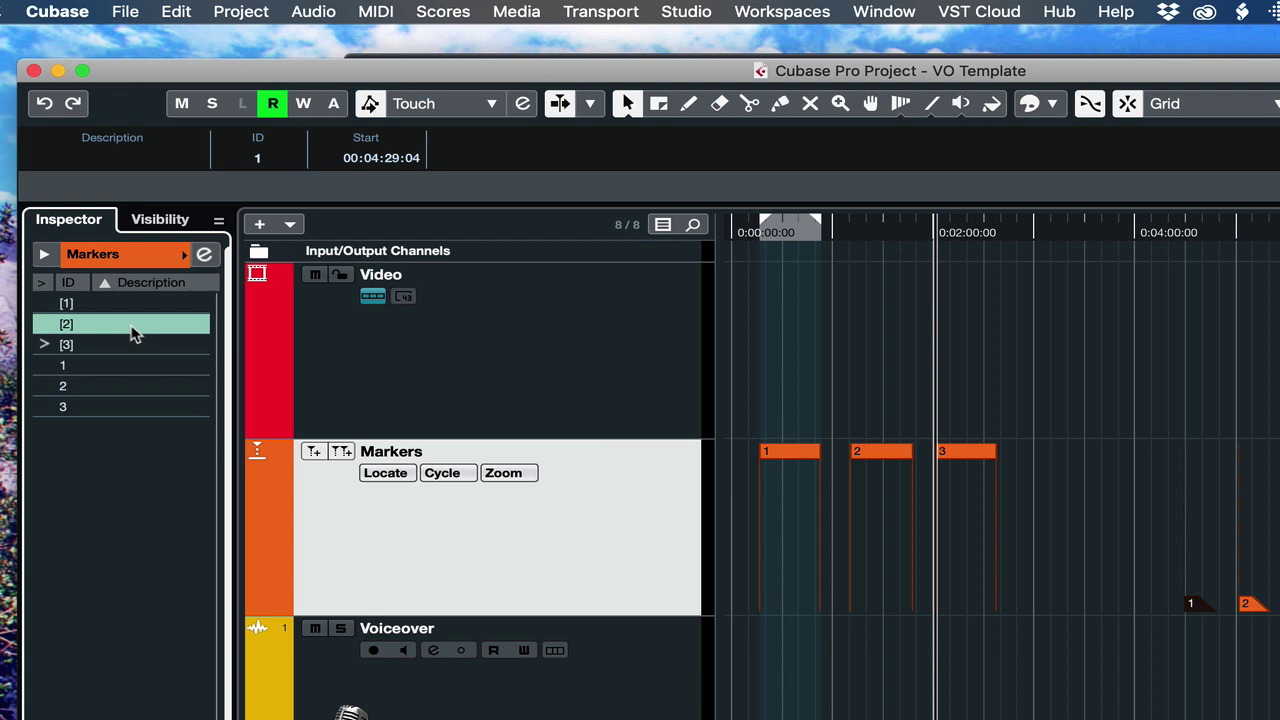
left_click(131, 326)
type("asdasd")
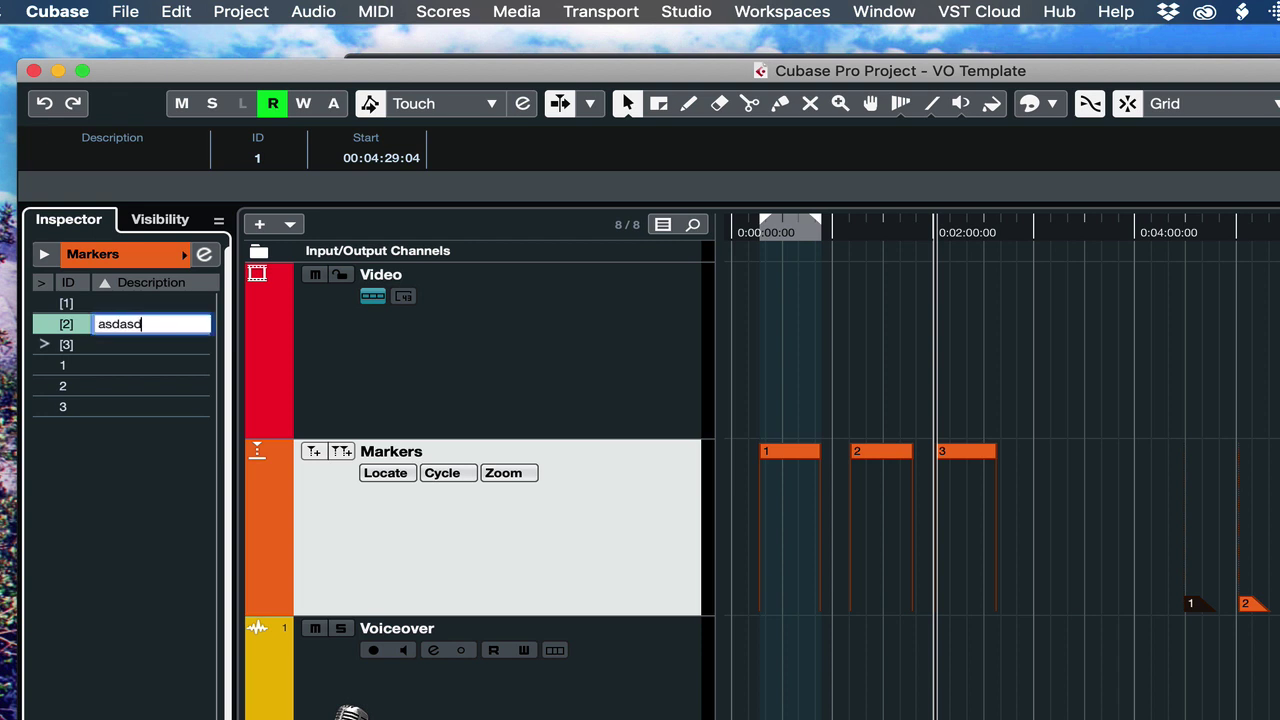
key("Return")
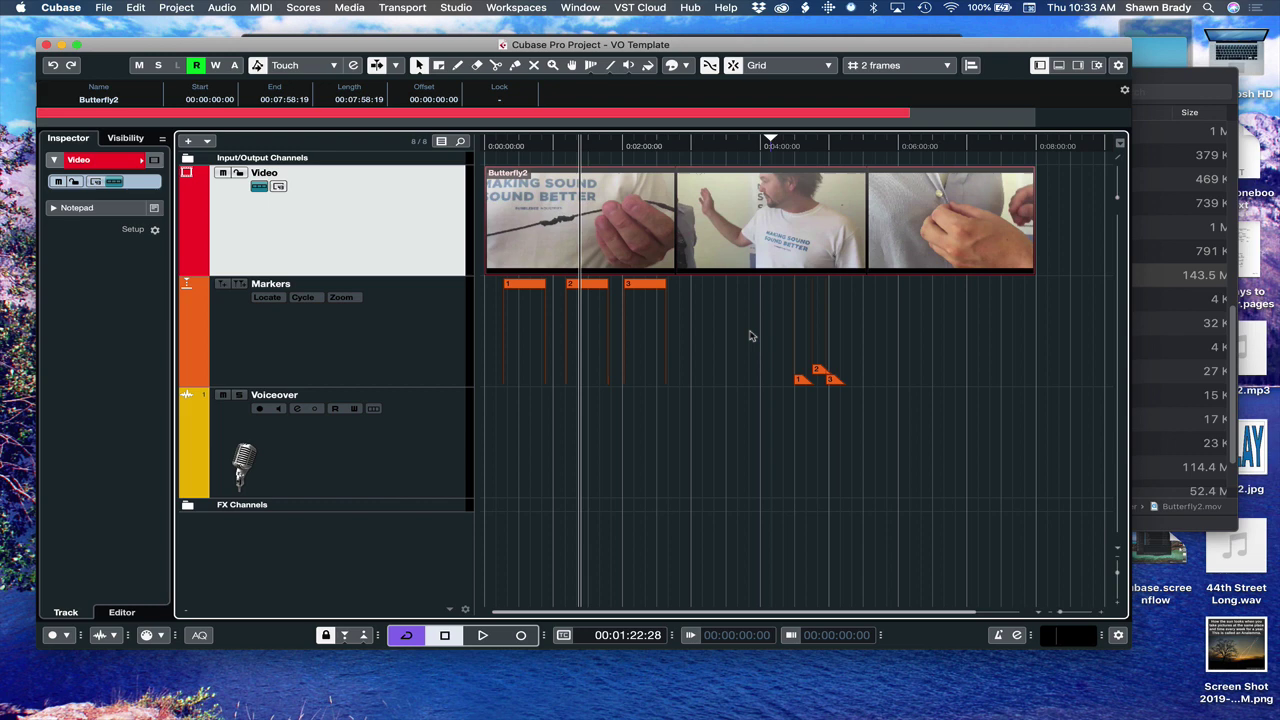
Open and dismiss Preferences, then browse the Key Commands editor, collapsing the Edit folder.
key("super+comma")
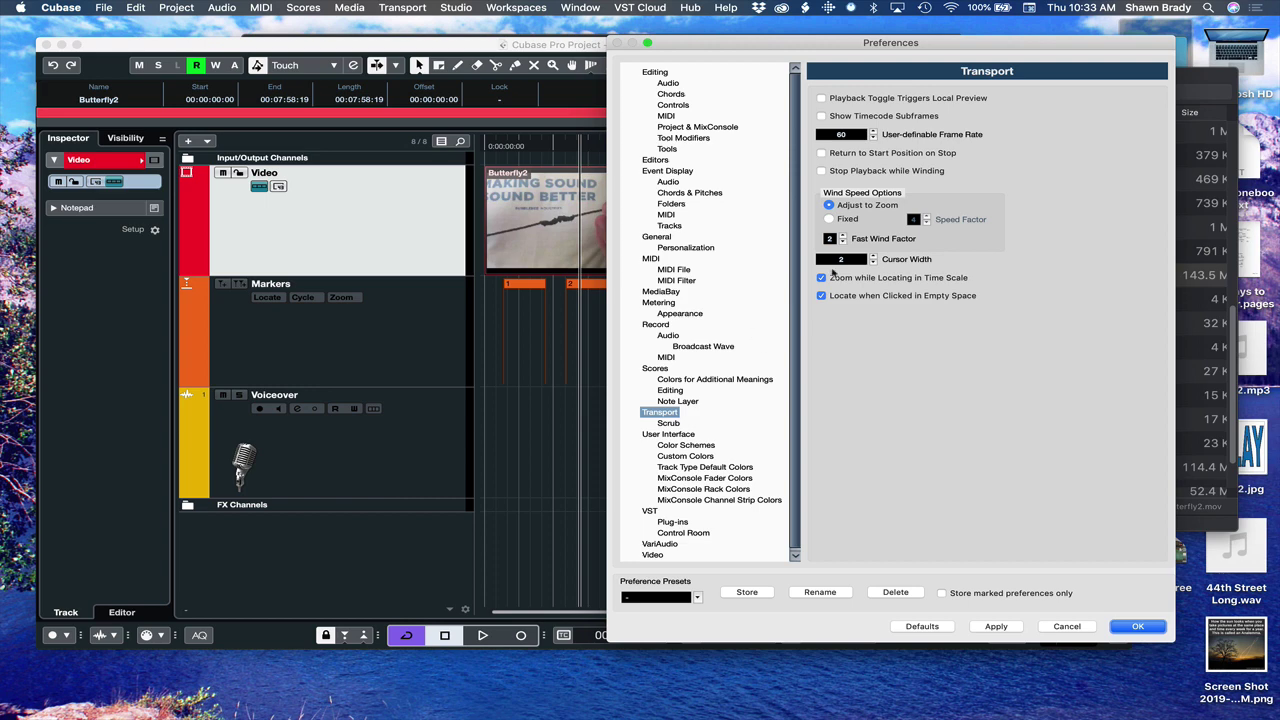
key("Escape")
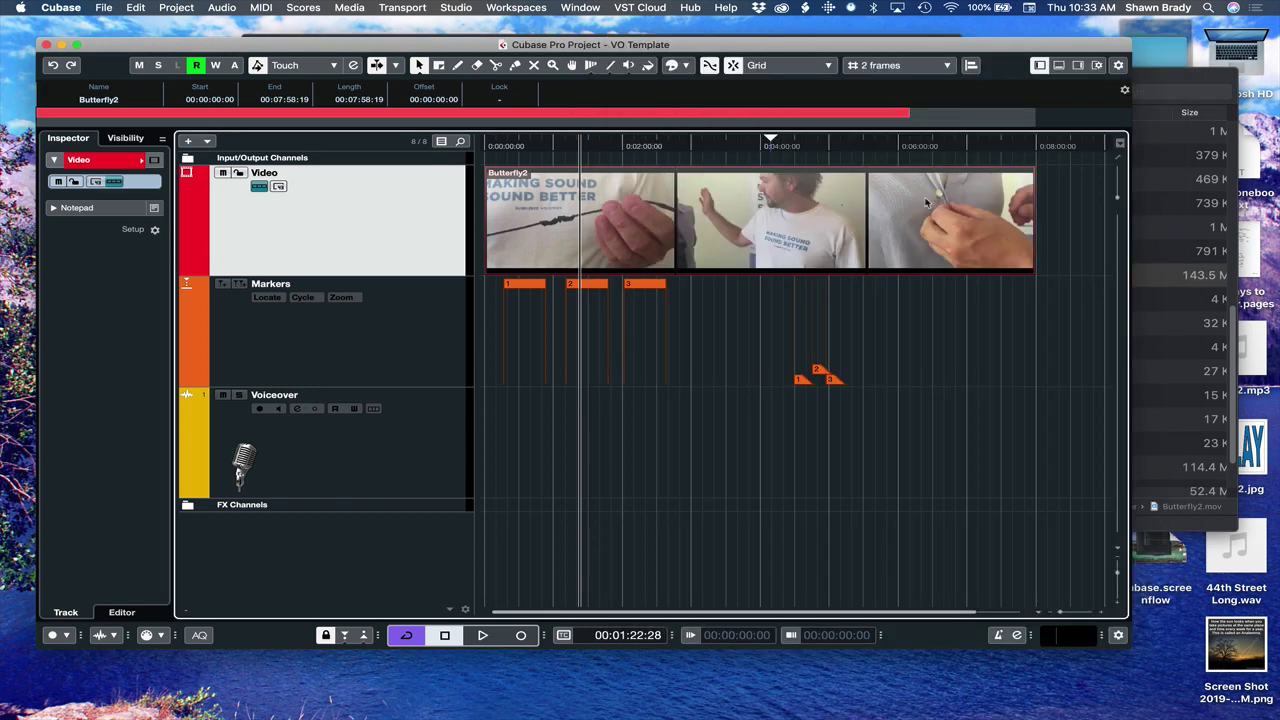
key("alt+k")
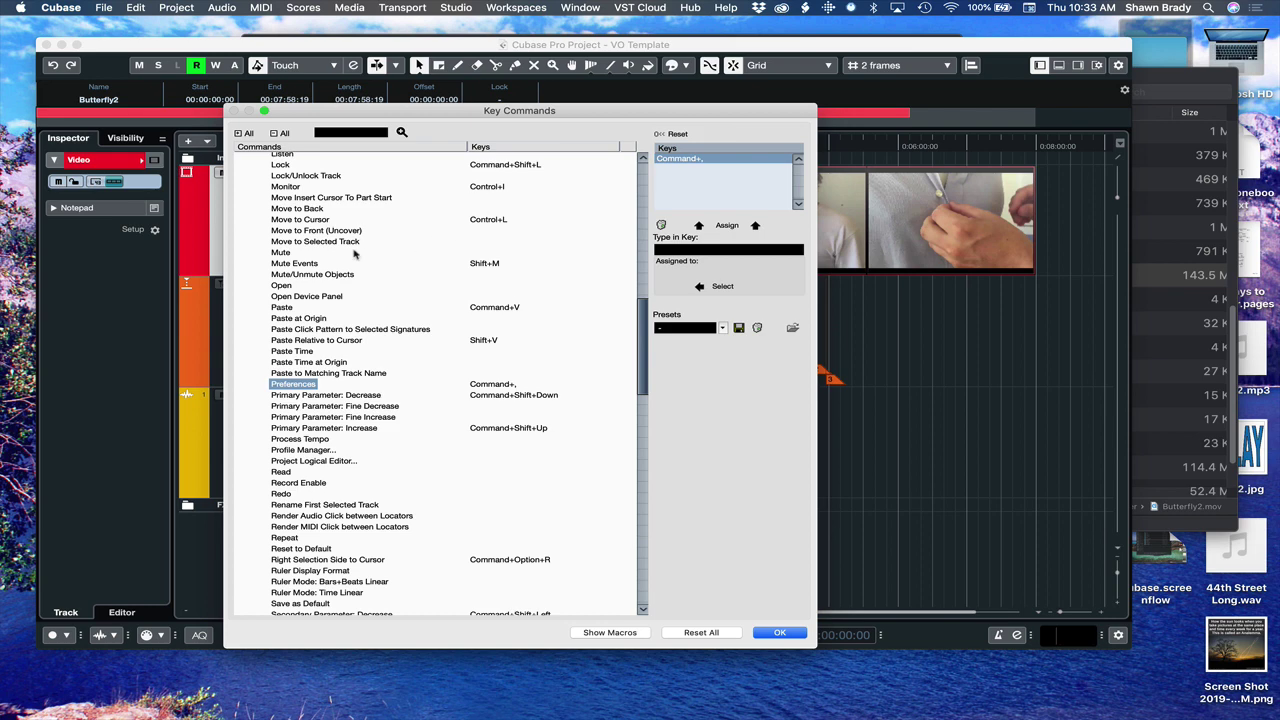
scroll(354, 255, "up", 15)
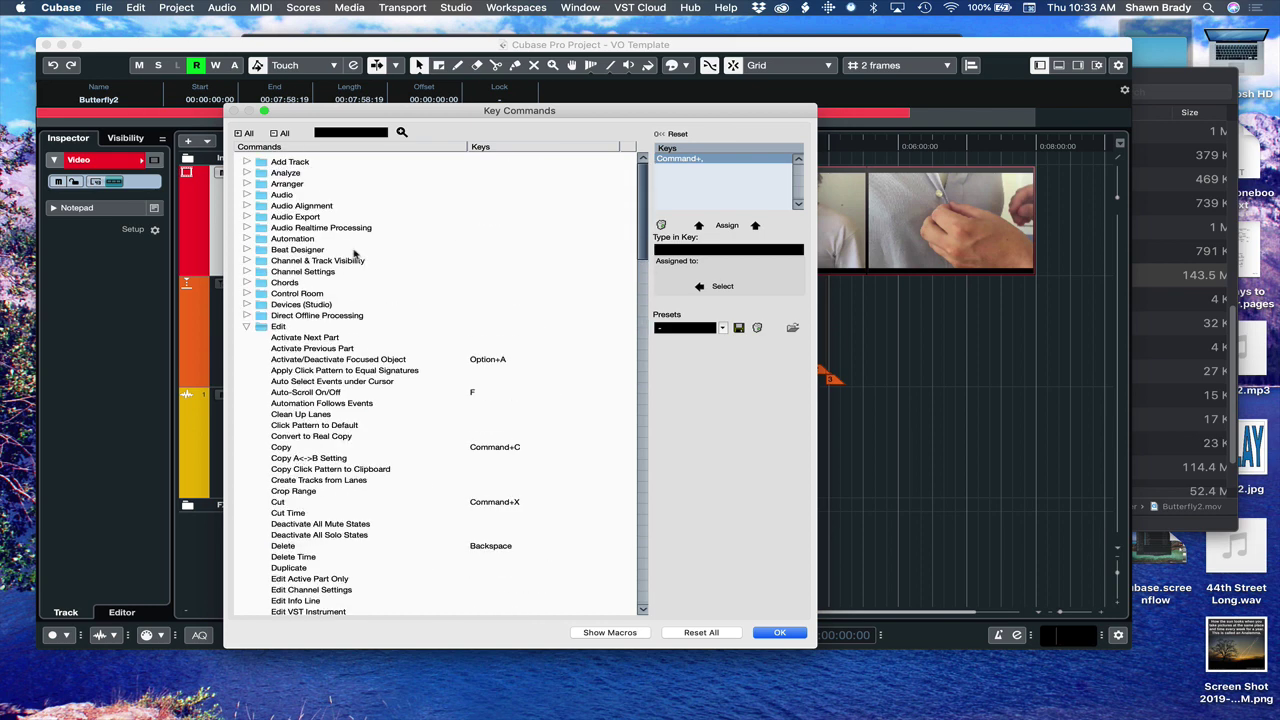
left_click(248, 327)
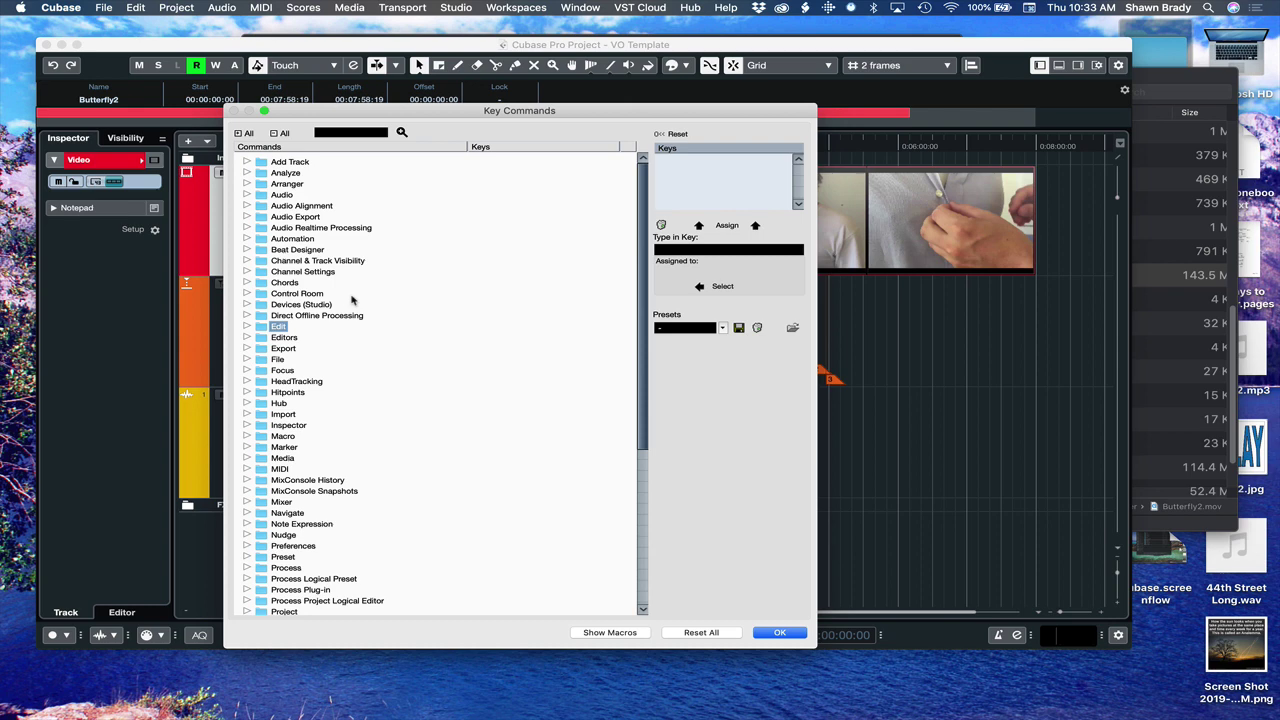
scroll(352, 299, "down", 10)
scroll(352, 299, "up", 10)
Load the SB C10 Key Cmds key-command preset.
left_click(724, 329)
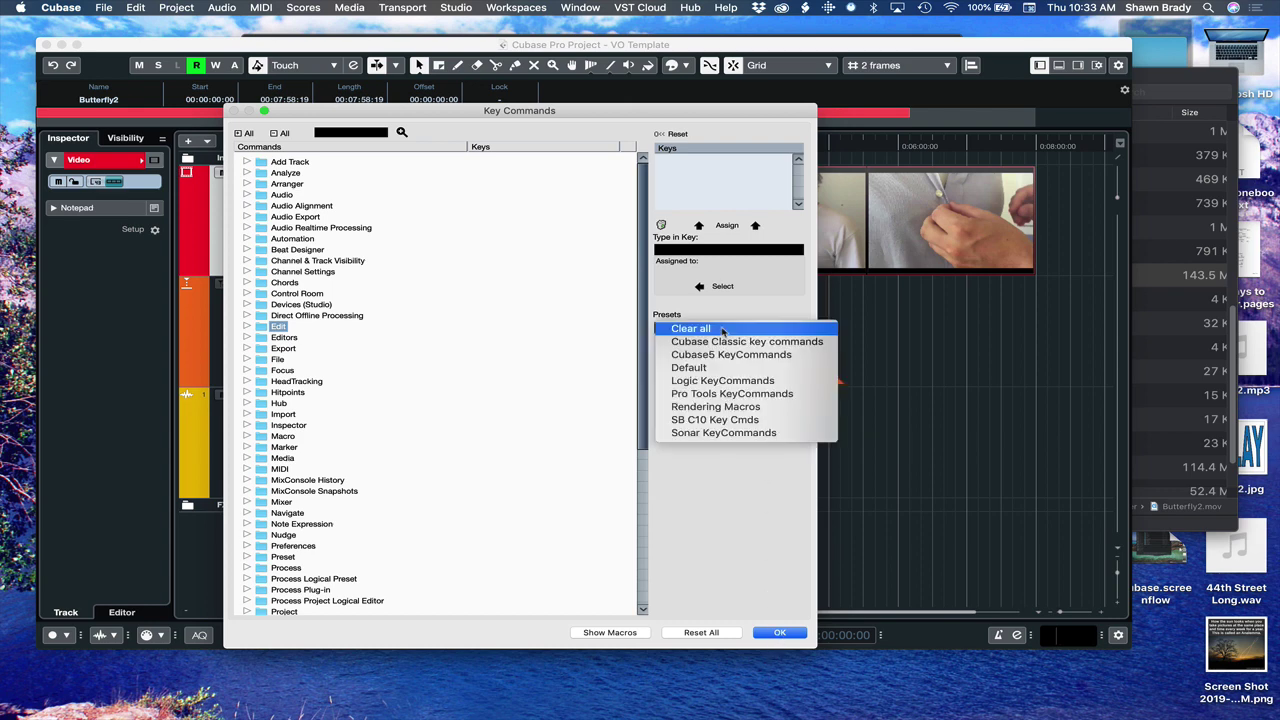
left_click(733, 466)
left_click(722, 329)
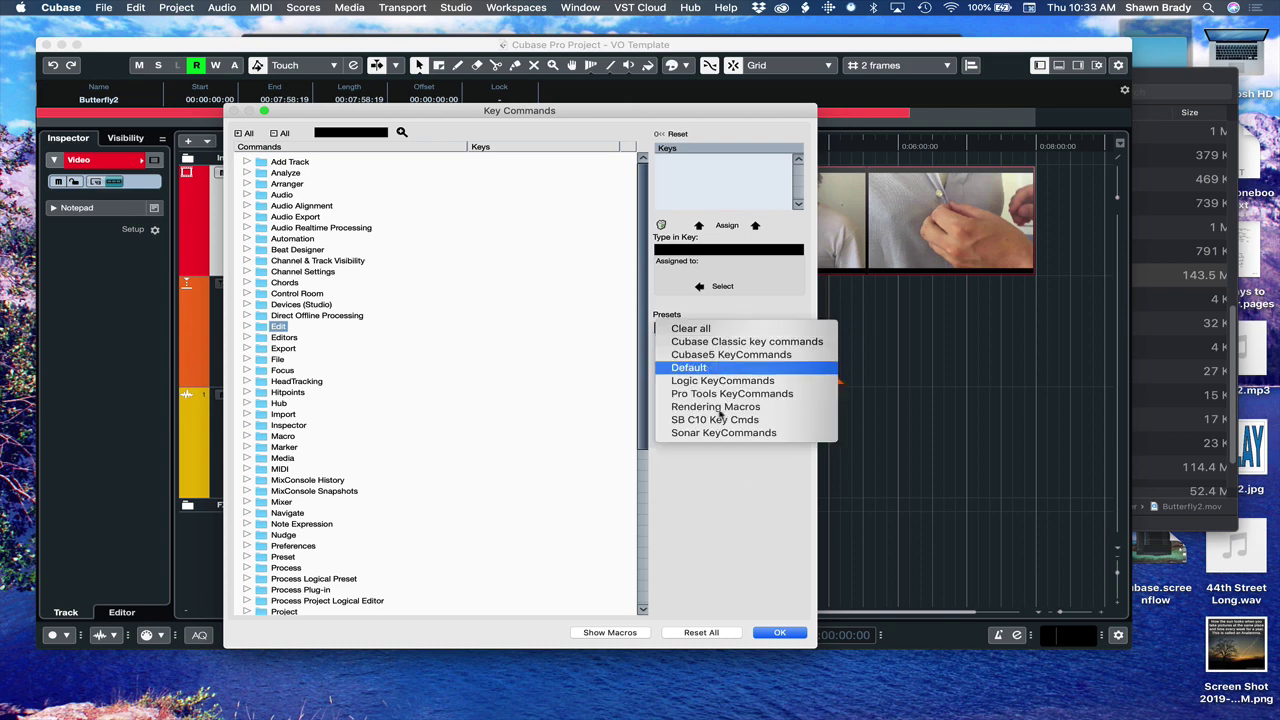
left_click(722, 420)
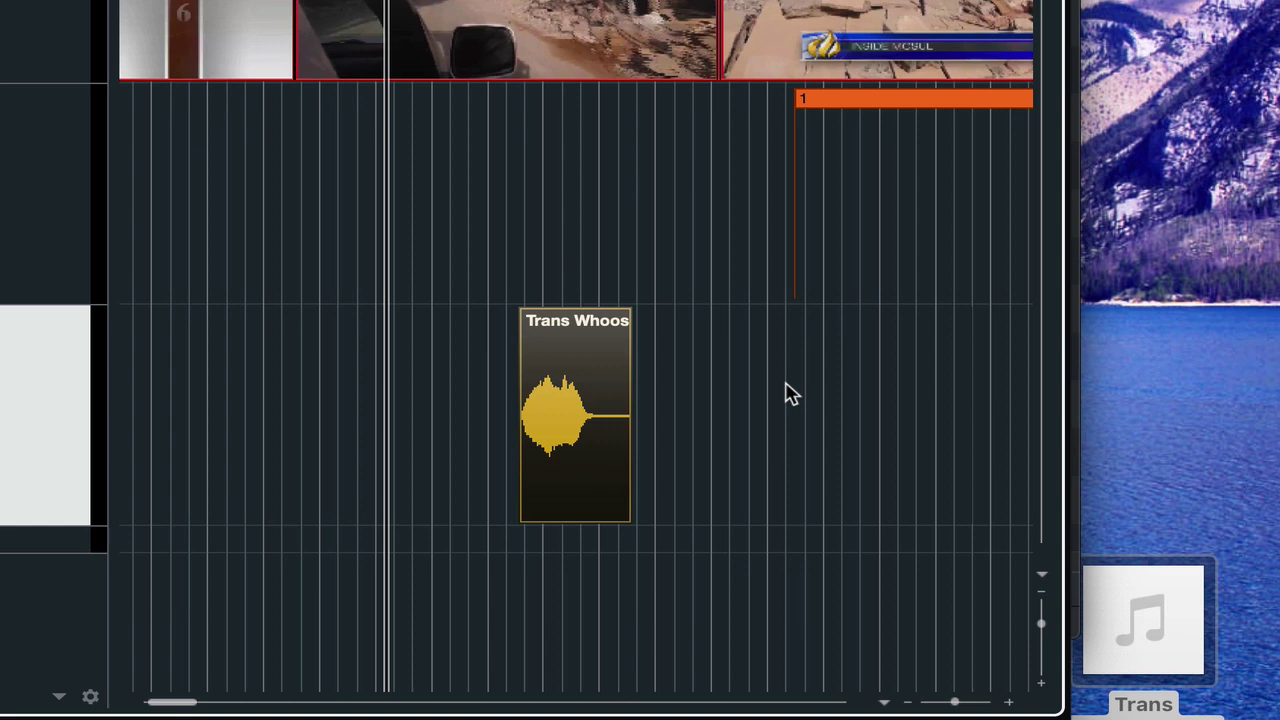
Position the playhead on the ruler in the empty space left of the Trans Whoosh clip.
left_click(751, 392)
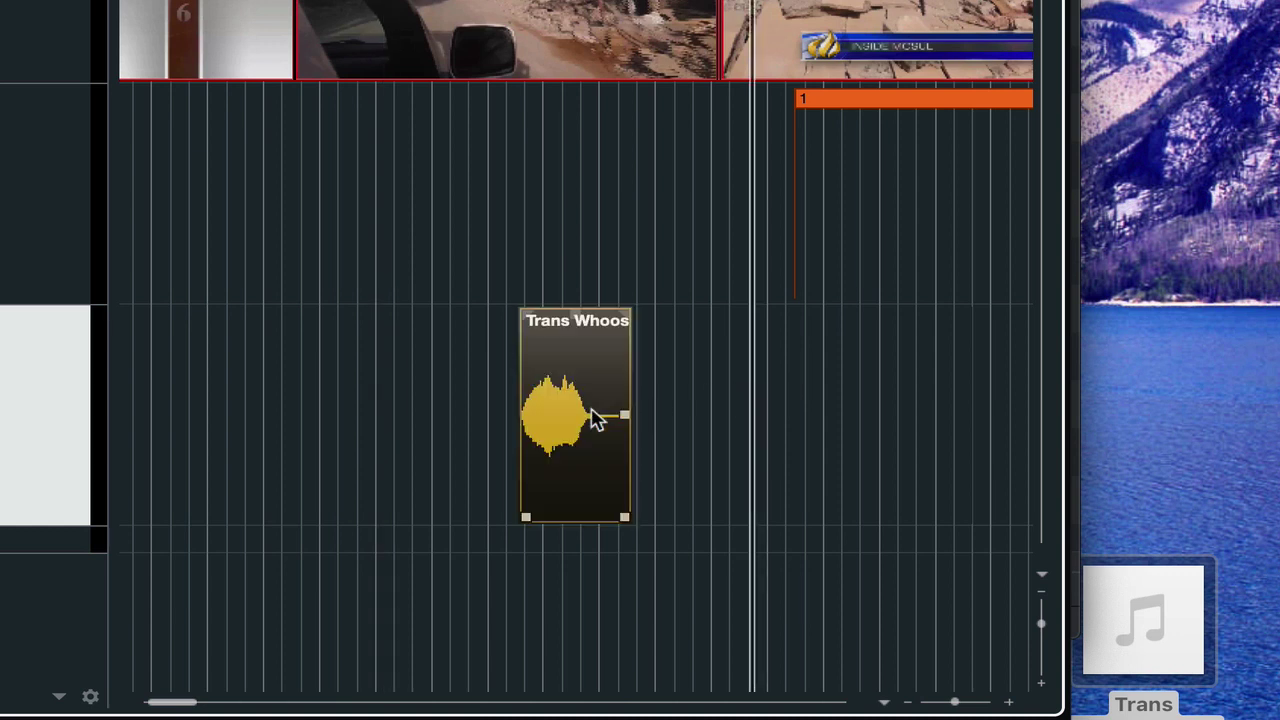
left_click(393, 409)
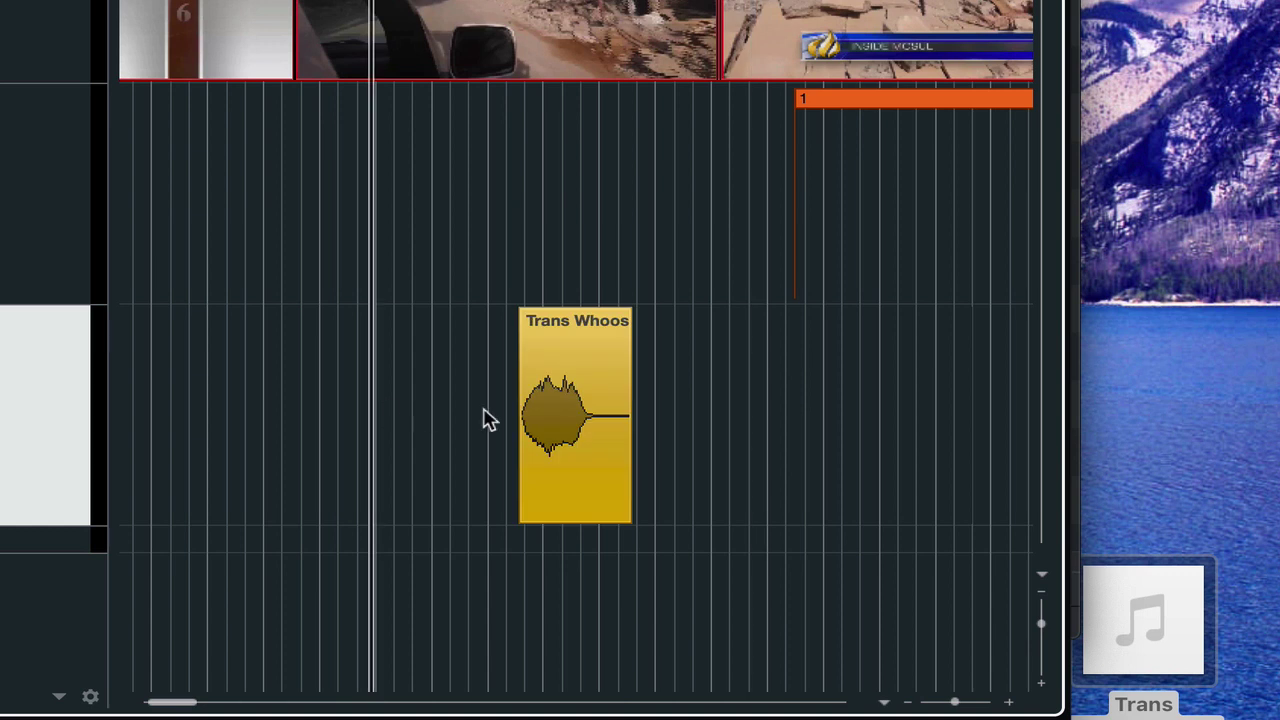
left_click(553, 418)
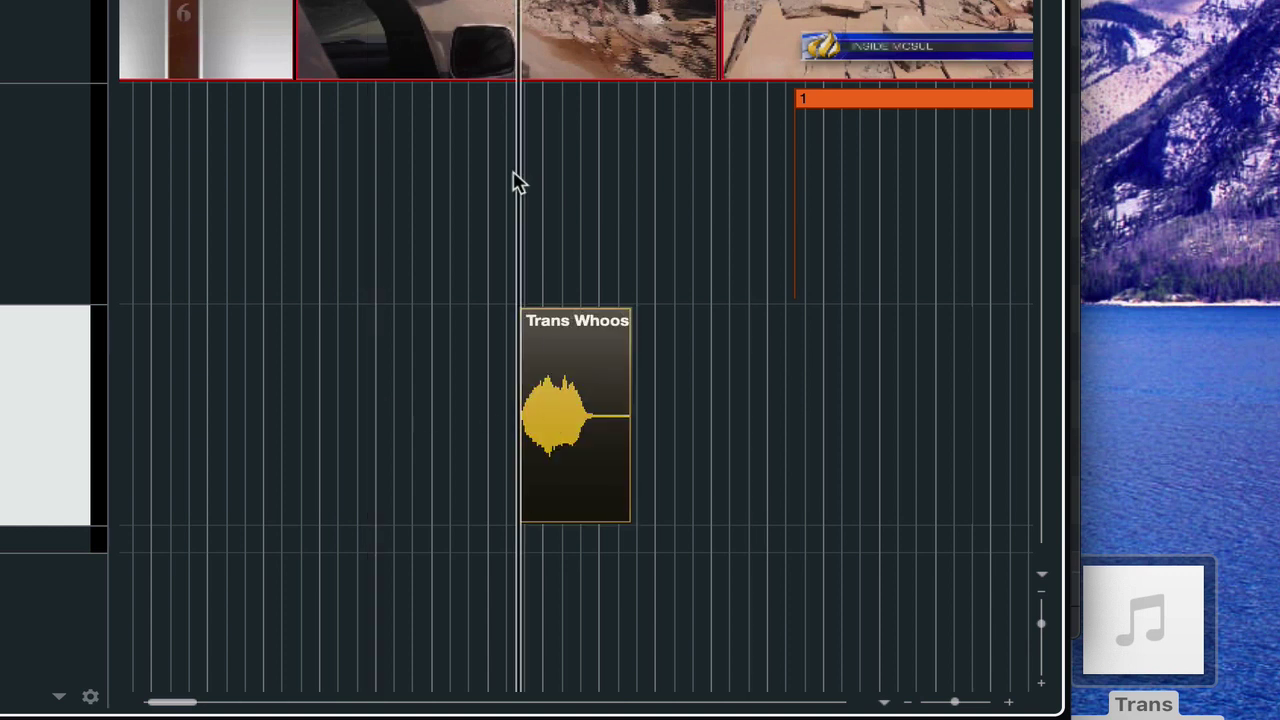
left_click(372, 427)
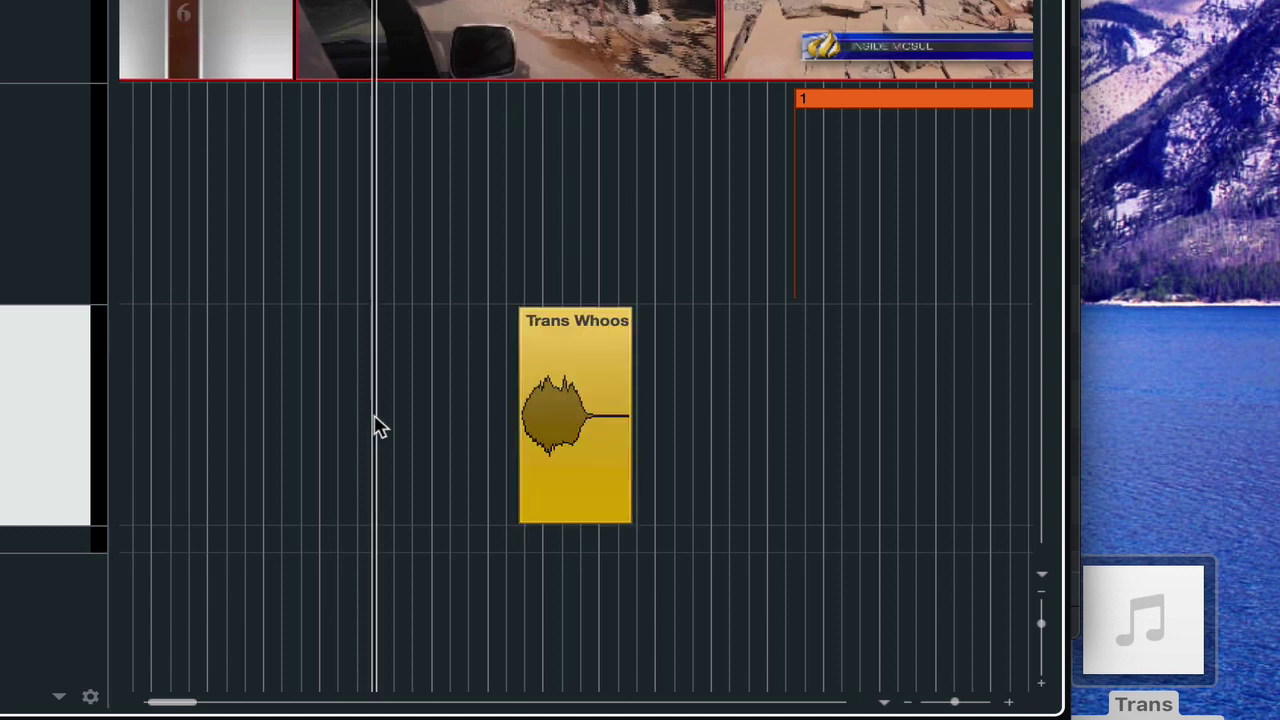
Move the Trans Whoosh clip so it starts exactly at the playhead.
left_click(560, 432)
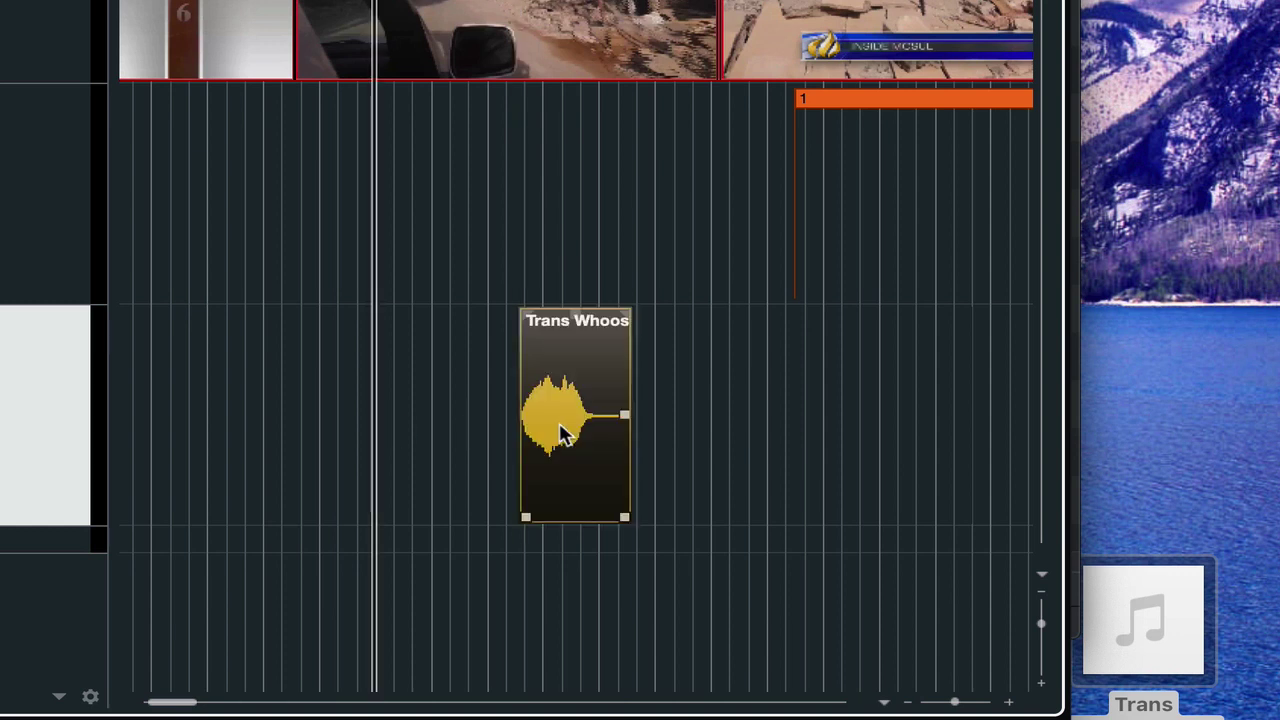
key("super+x")
key("super+v")
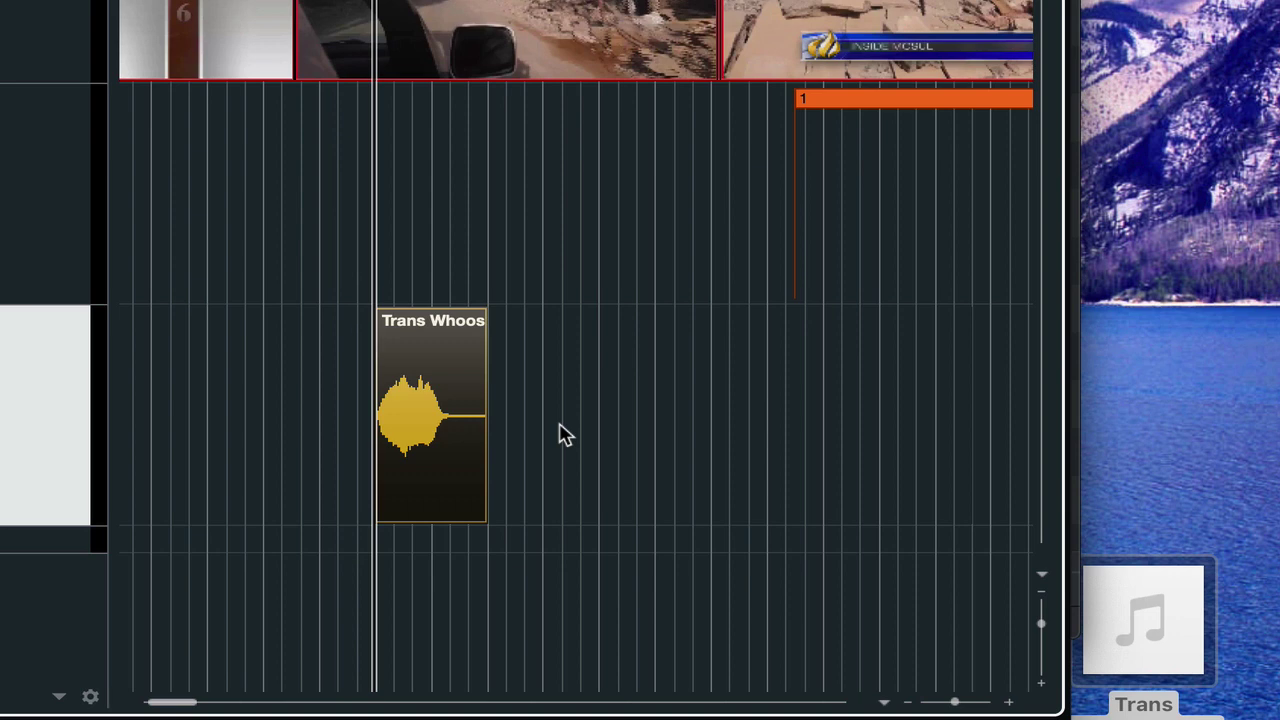
mouse_move(453, 442)
Zoom in and audition Trans Whoosh.wav, then put the cursor at its start and deselect it.
key("super+equal")
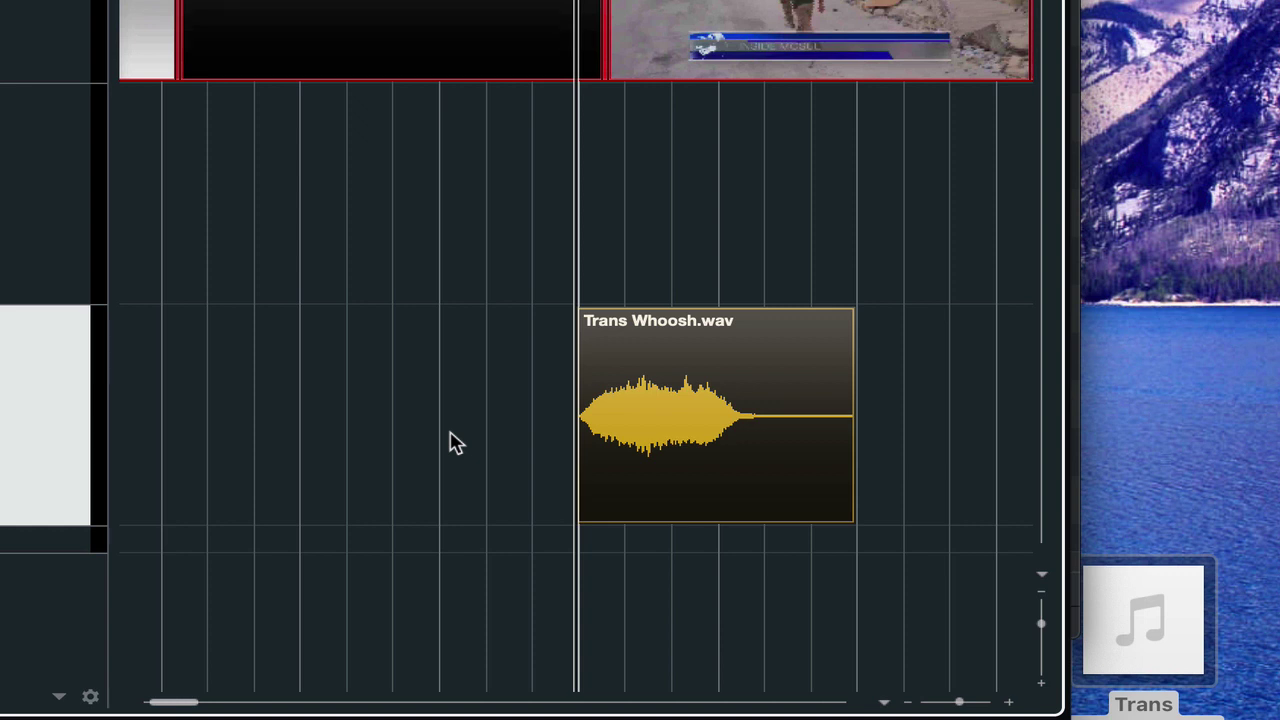
key("space")
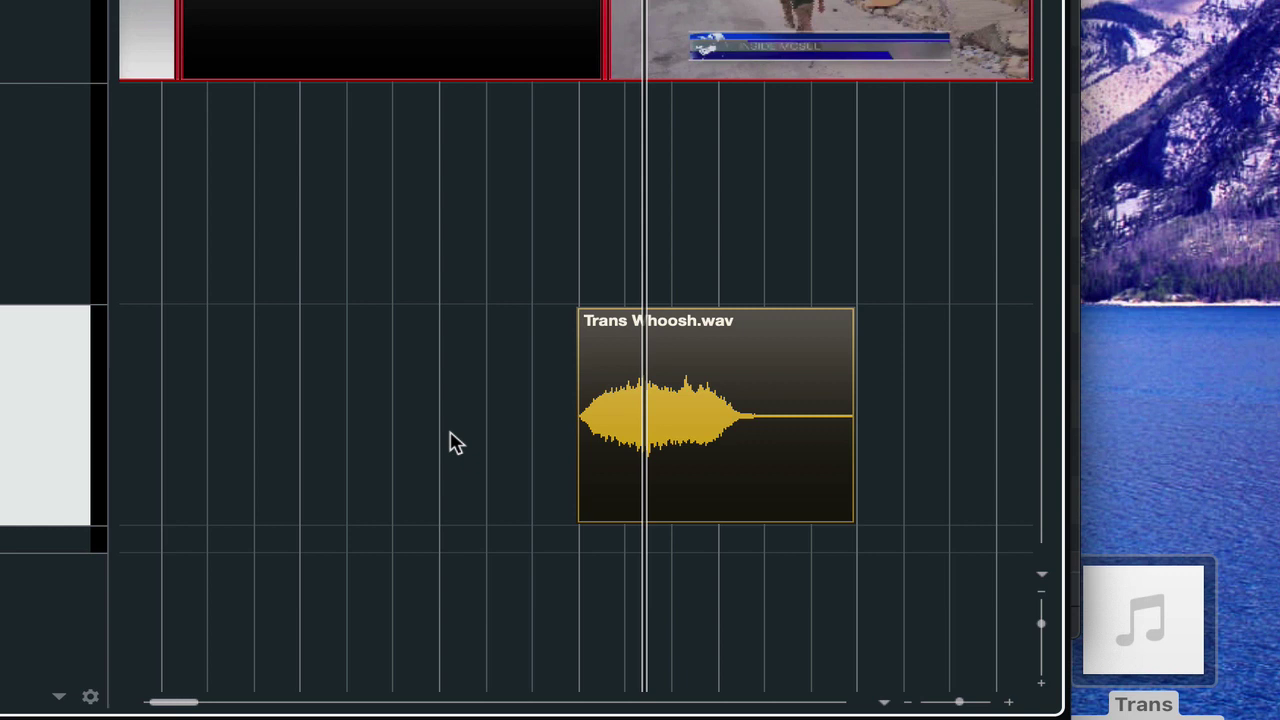
key("j")
mouse_move(686, 463)
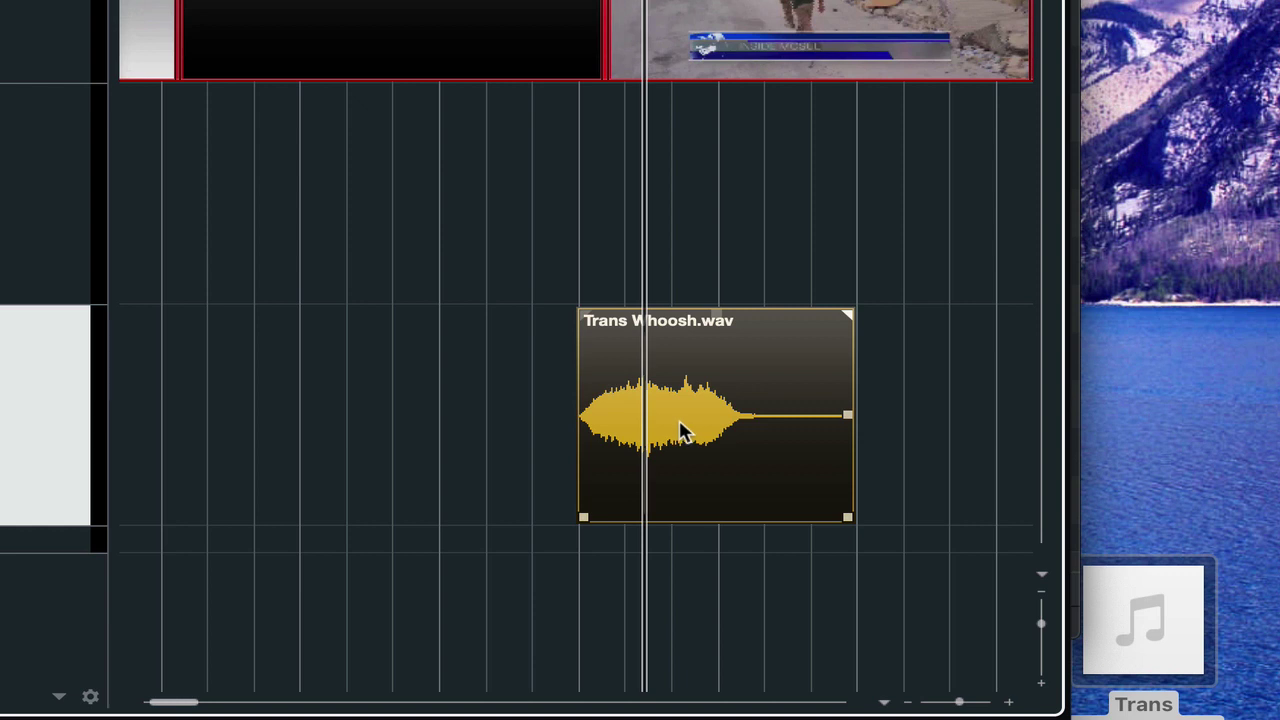
left_click(568, 420)
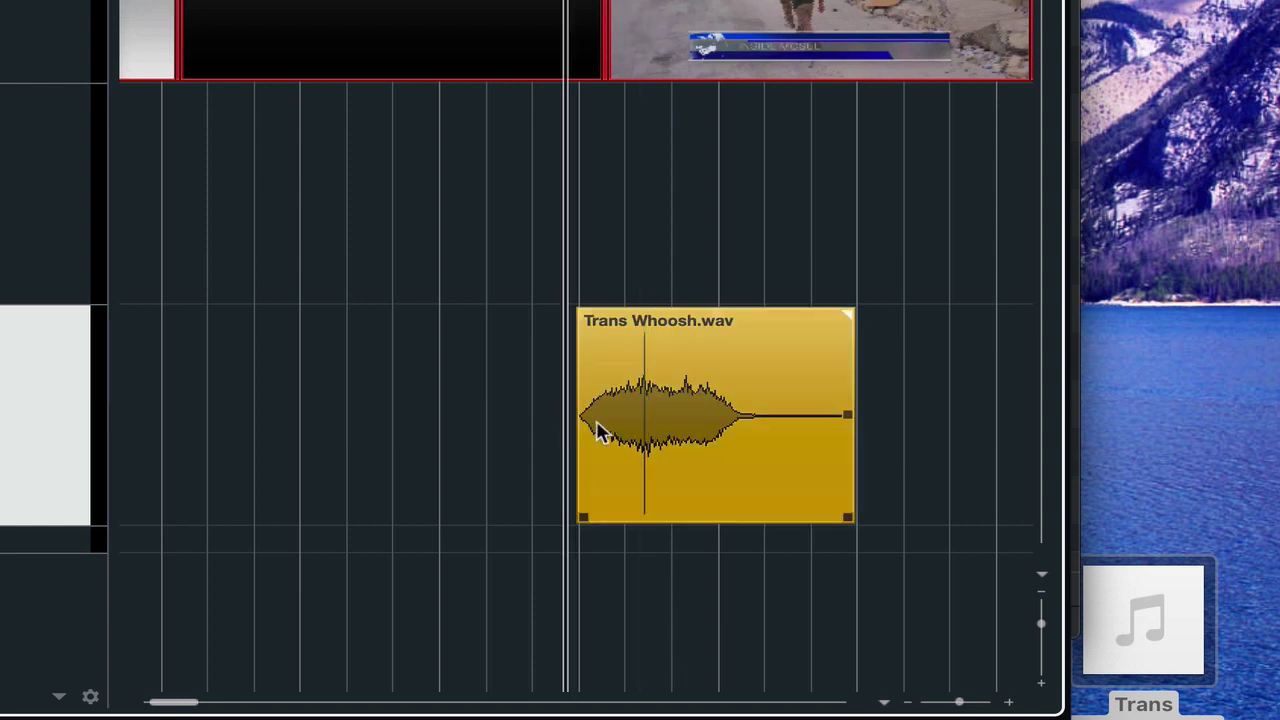
left_click(672, 418)
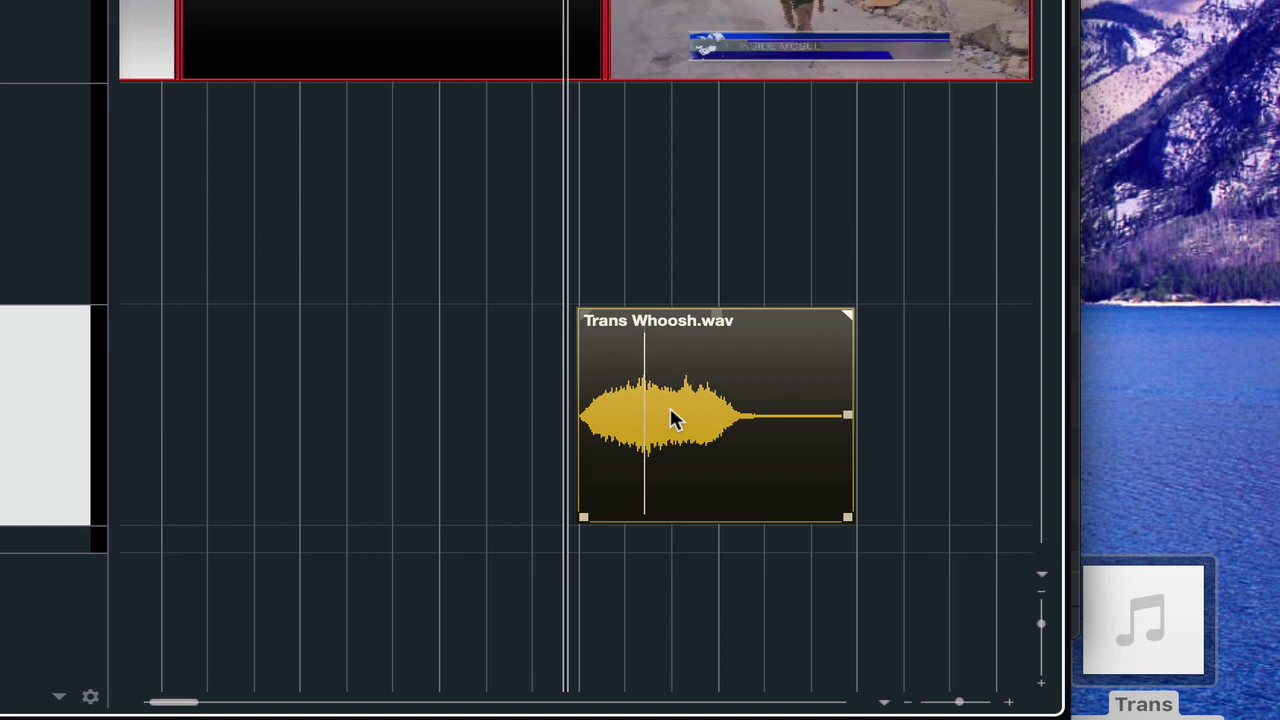
left_click(590, 210)
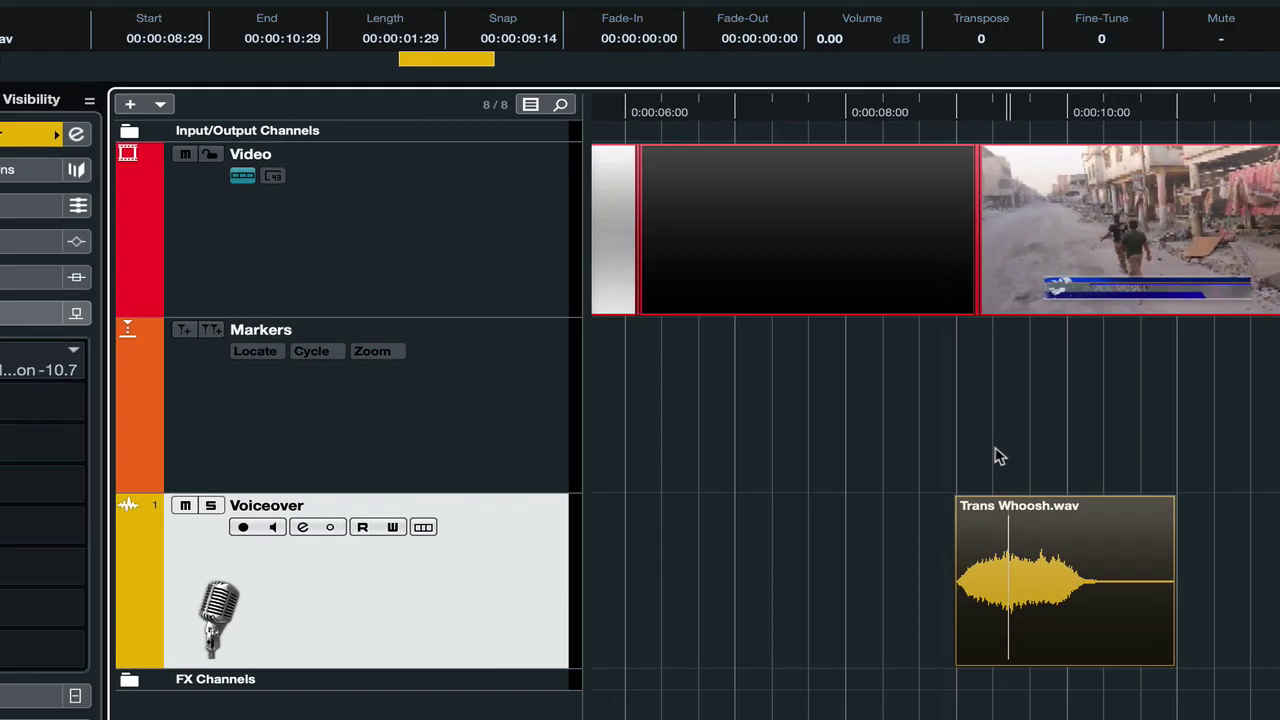
Open an enlarged Video Player on the Mosul footage and start nudging Trans Whoosh.wav.
key("F8")
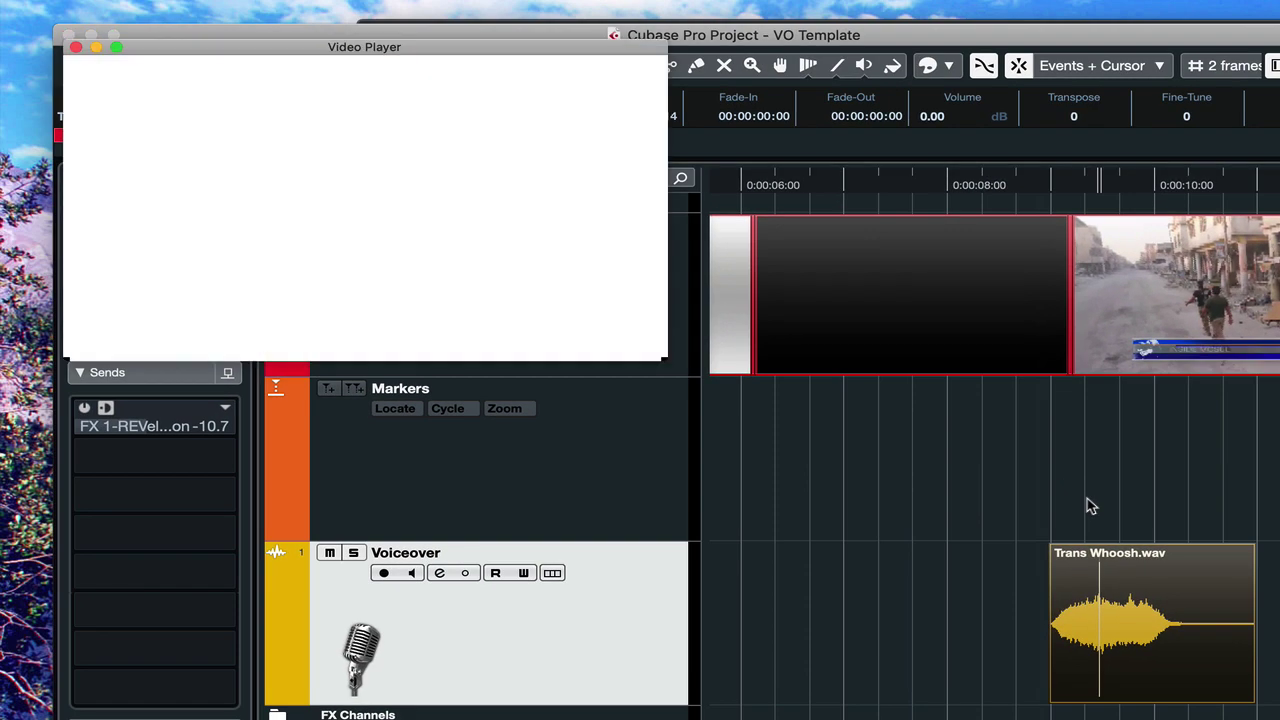
left_click_drag(664, 358, 910, 413)
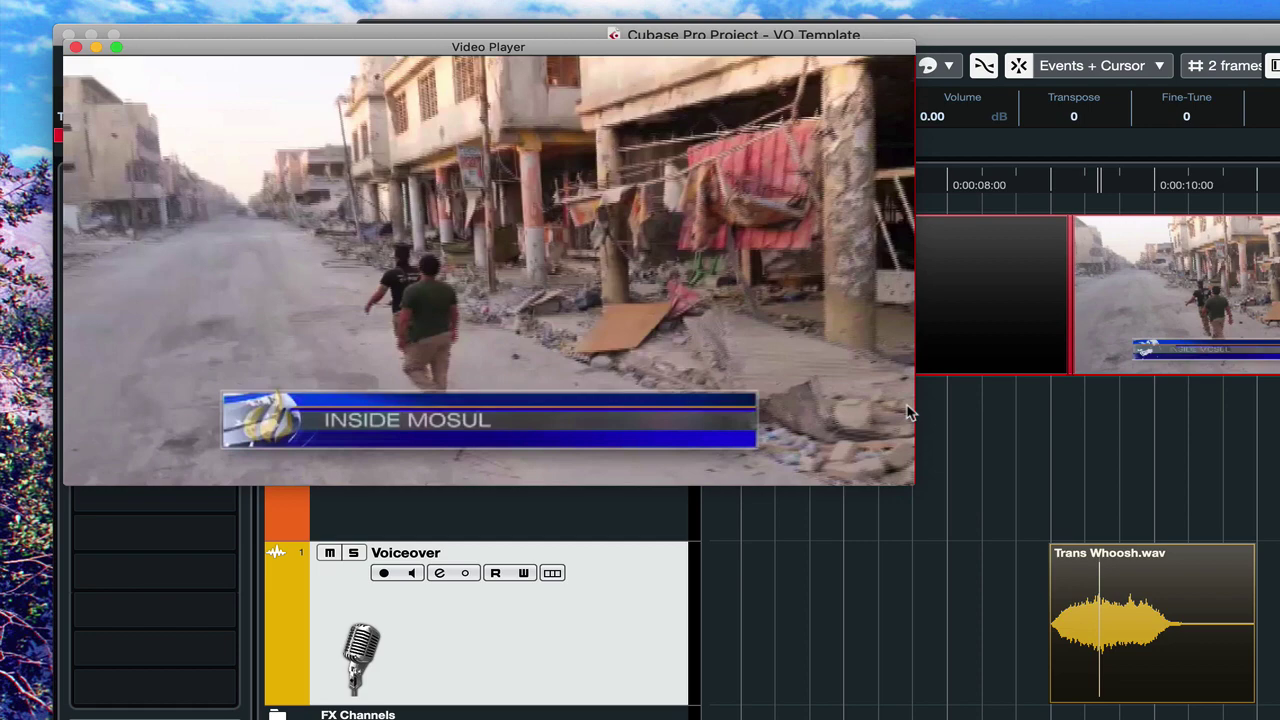
mouse_move(1130, 611)
key("ctrl+Left")
key("ctrl+Left")
key("ctrl+Left")
key("ctrl+Left")
key("ctrl+Left")
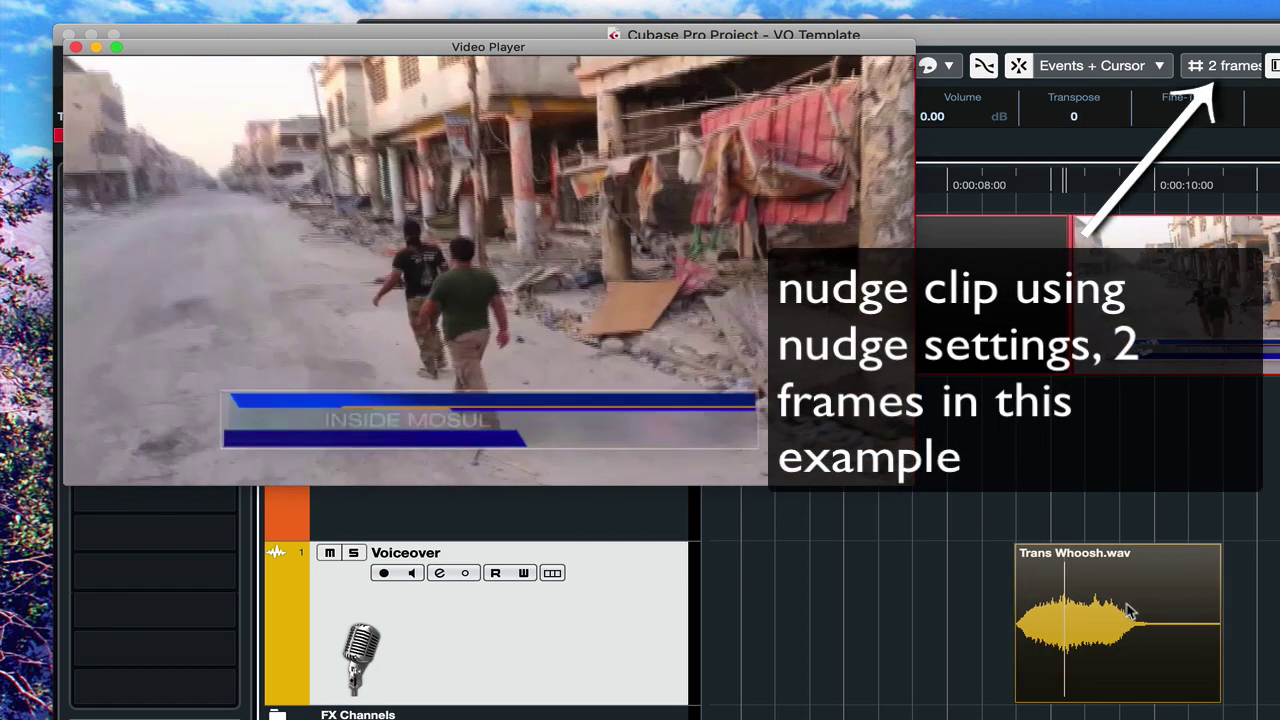
key("ctrl+Left")
key("ctrl+Left")
key("ctrl+Right")
key("ctrl+Right")
key("ctrl+Right")
key("ctrl+Right")
key("ctrl+Right")
key("ctrl+Right")
Nudge Trans Whoosh.wav back and forth in two-frame steps to line it up with picture.
left_click(1128, 612)
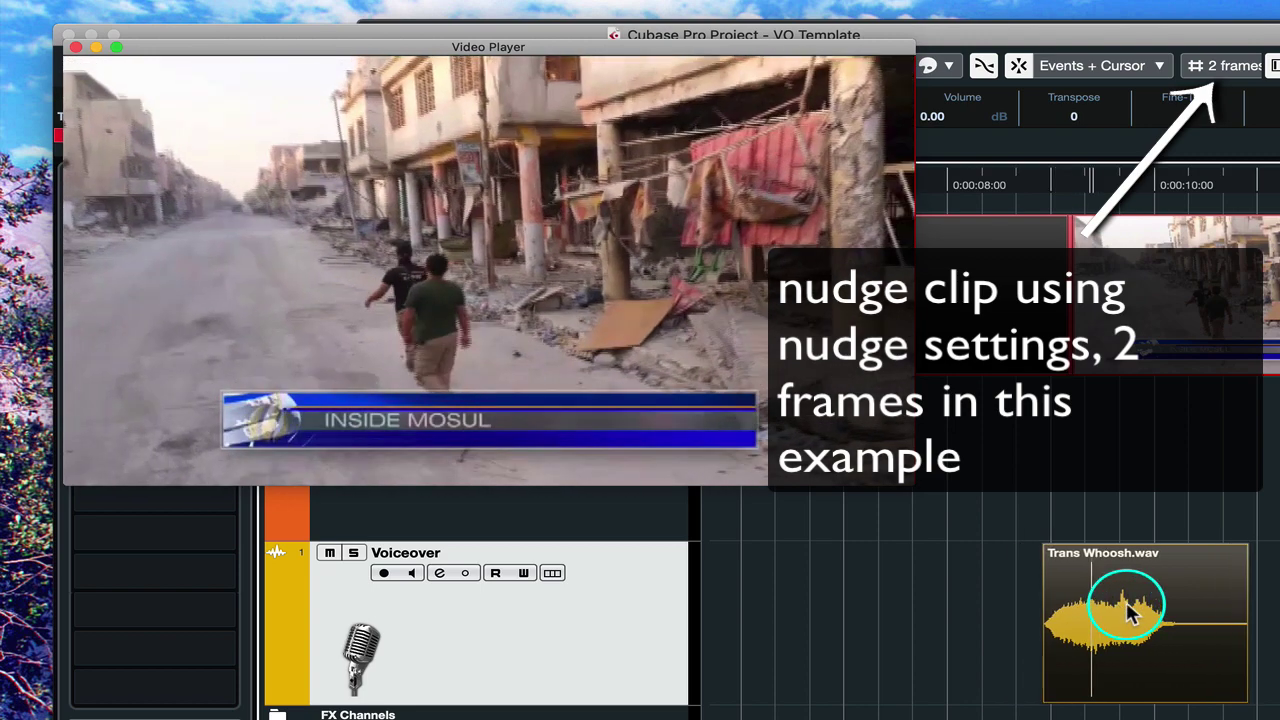
key("ctrl+Left")
key("ctrl+Left")
key("ctrl+Left")
key("ctrl+Left")
key("ctrl+Left")
key("ctrl+Left")
key("ctrl+Left")
key("ctrl+Left")
key("ctrl+Left")
key("ctrl+Left")
key("ctrl+Left")
key("ctrl+Left")
key("ctrl+Left")
key("ctrl+Left")
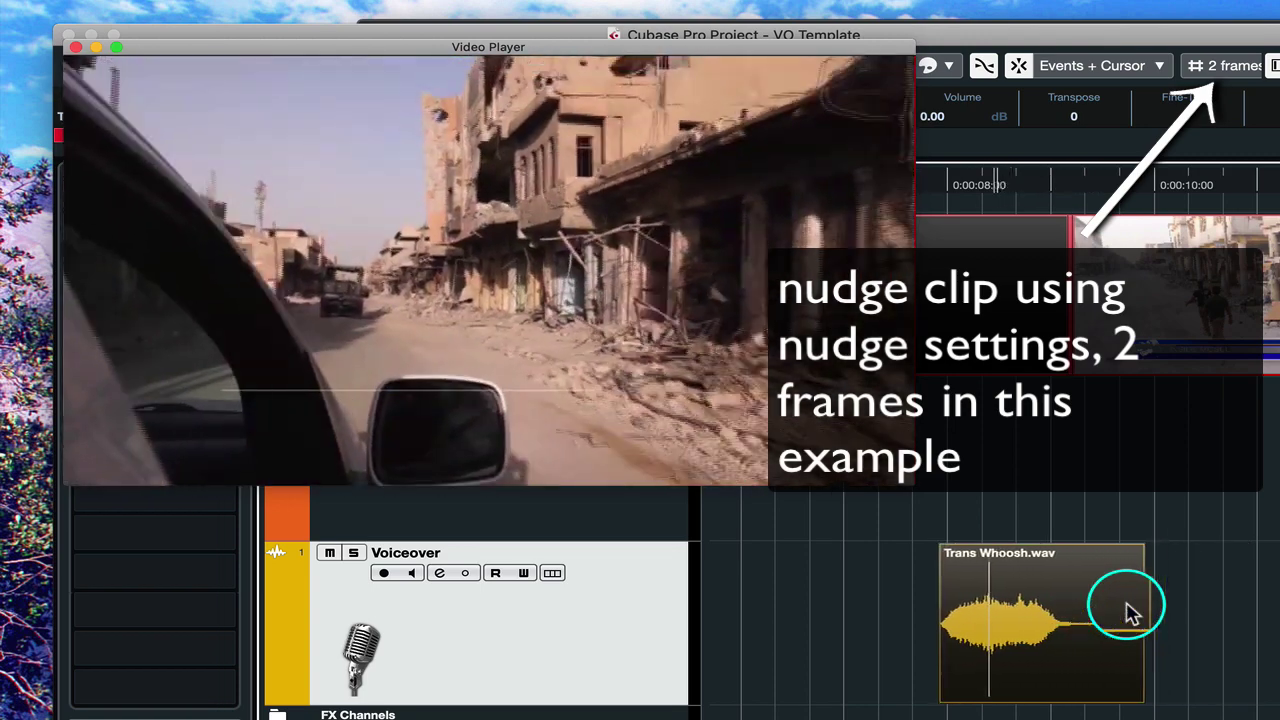
key("ctrl+Right")
key("ctrl+Right")
key("ctrl+Right")
key("ctrl+Right")
key("ctrl+Right")
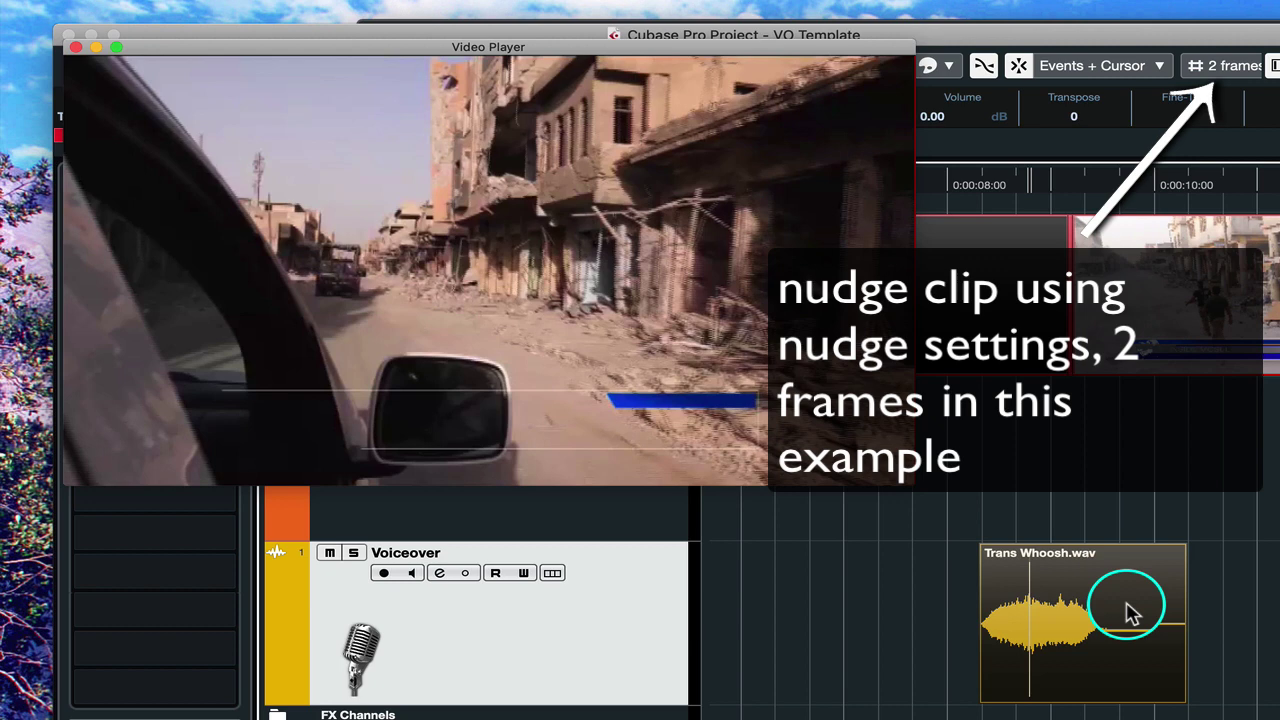
key("ctrl+Right")
key("ctrl+Right")
key("ctrl+Right")
key("ctrl+Right")
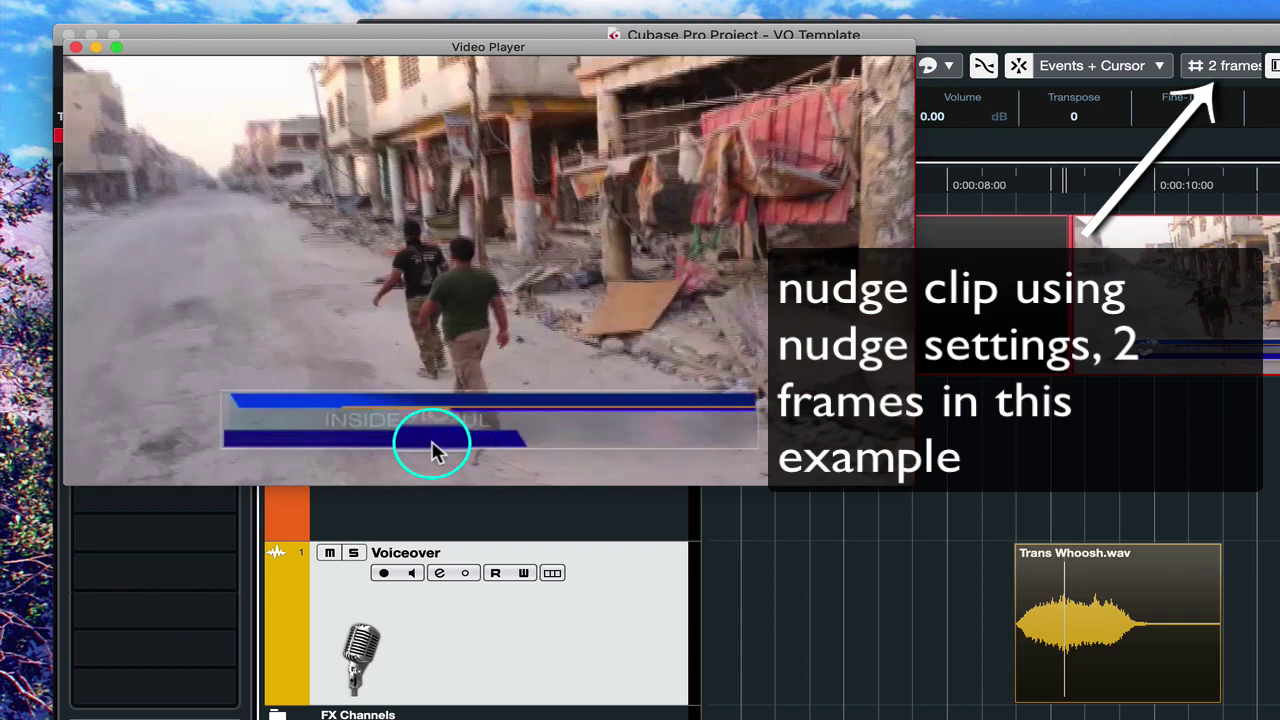
left_click(1082, 618)
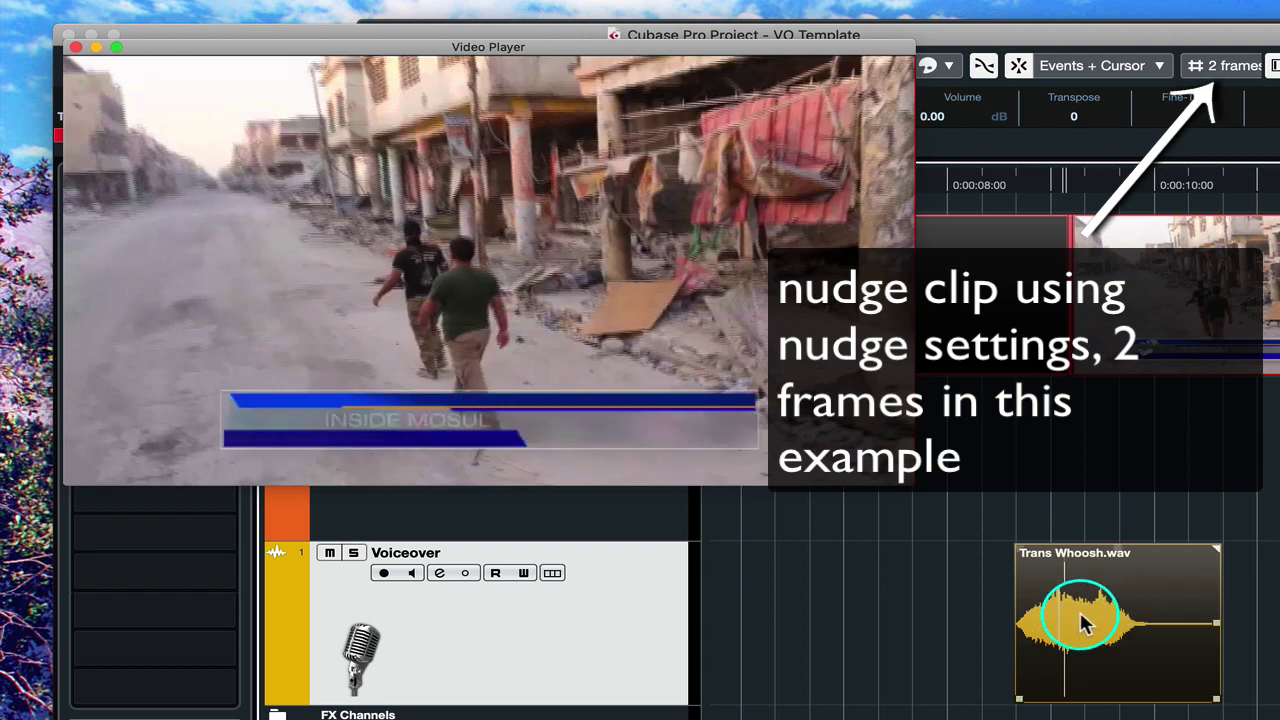
key("ctrl+Left")
key("ctrl+Left")
key("ctrl+Left")
key("ctrl+Left")
key("ctrl+Left")
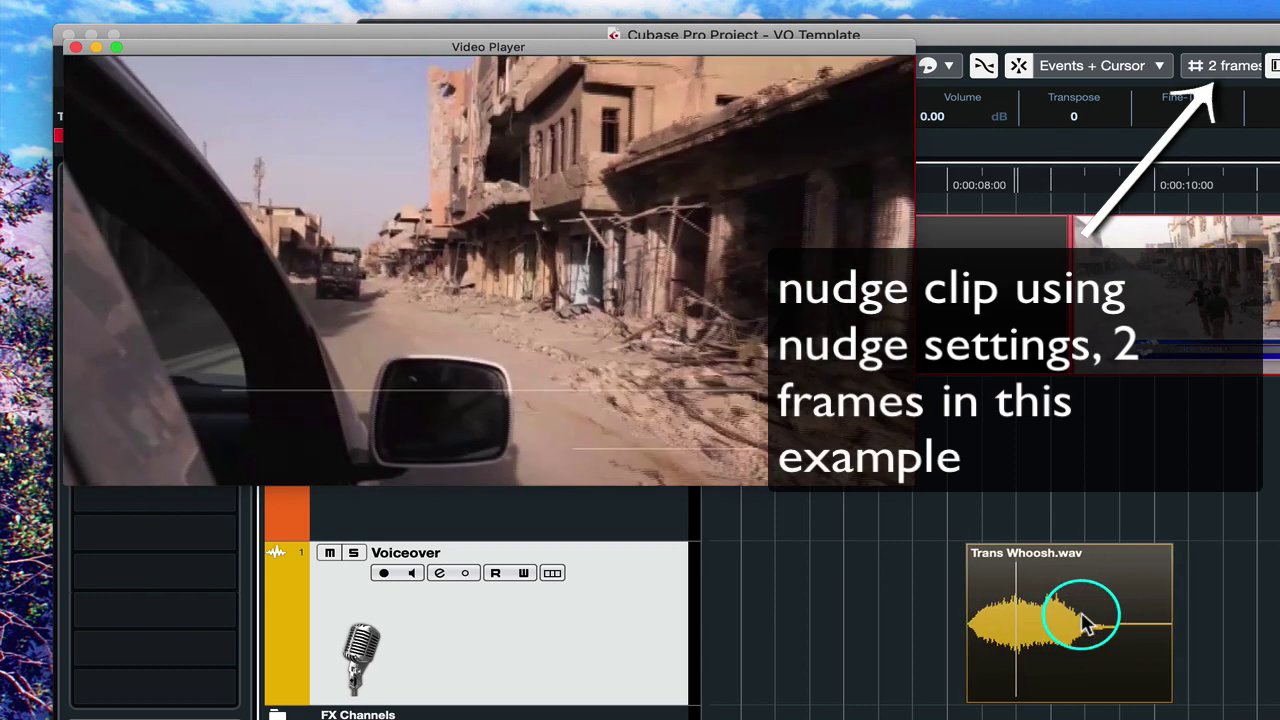
key("ctrl+Right")
key("ctrl+Right")
key("ctrl+Right")
key("ctrl+Right")
key("ctrl+Right")
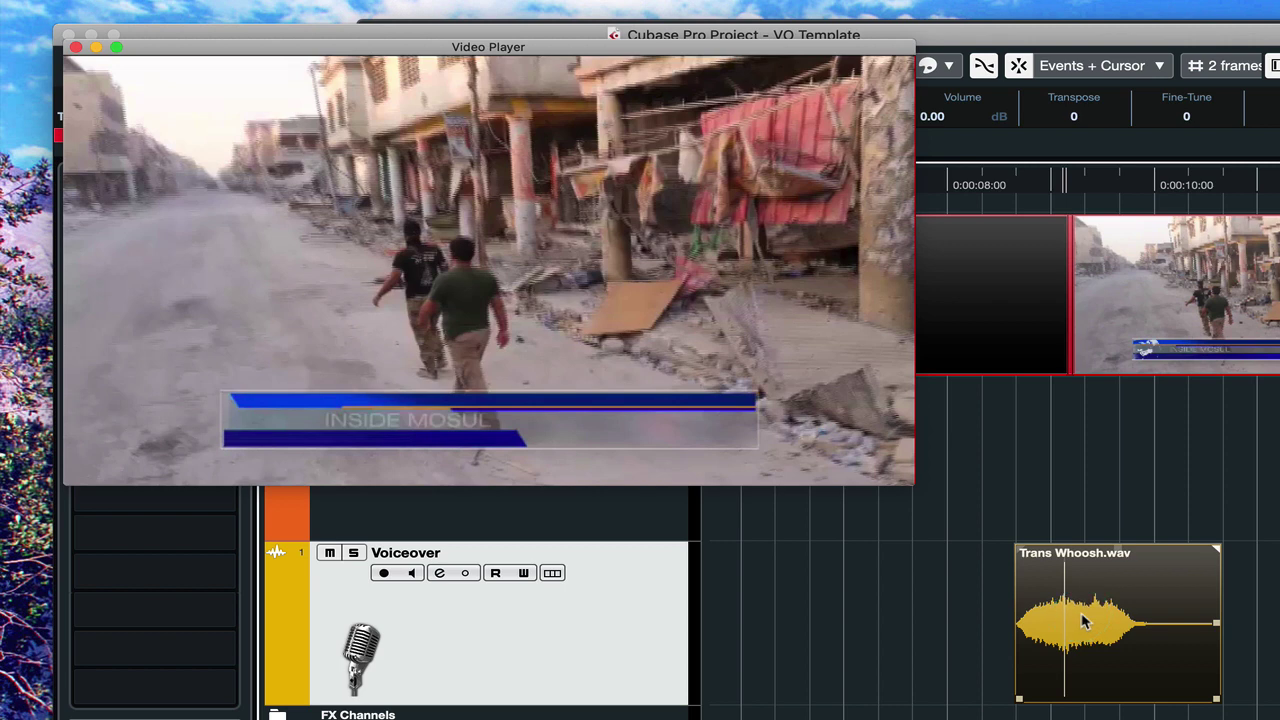
left_click(810, 620)
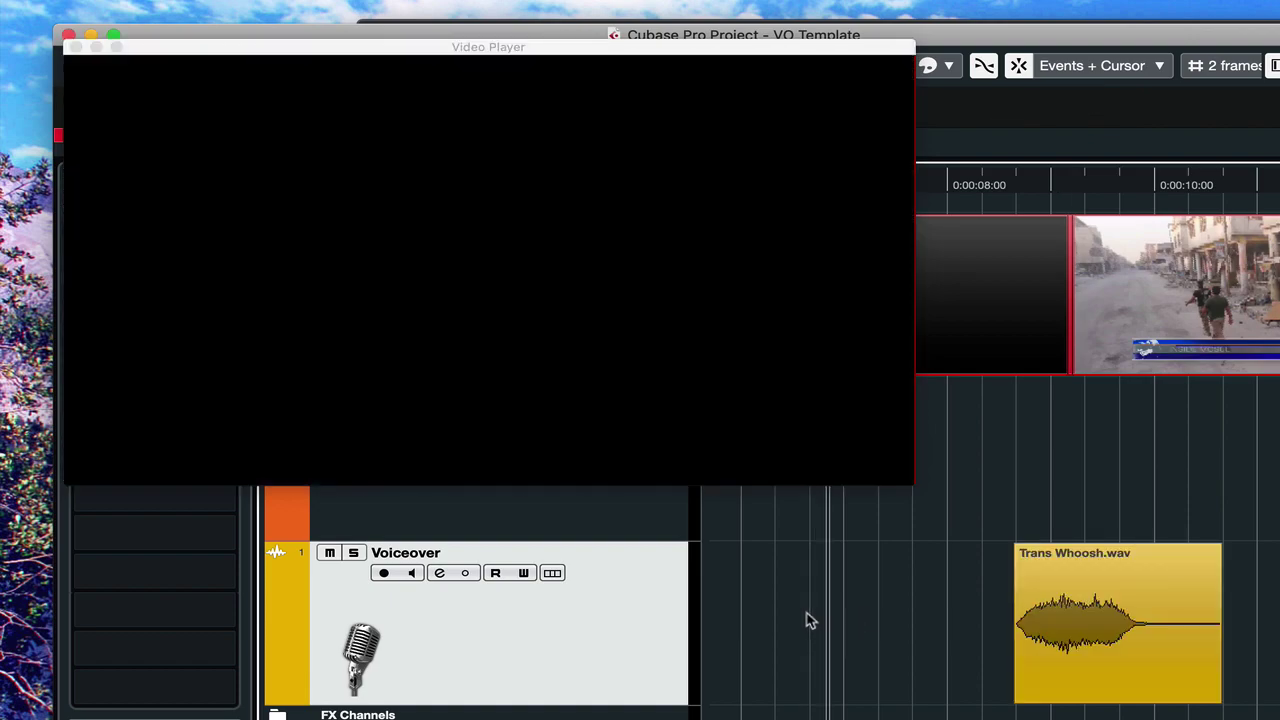
Play back to check sync, then Option-drag a copy of Trans Whoosh.wav earlier, near 00:00:06:19.
key("space")
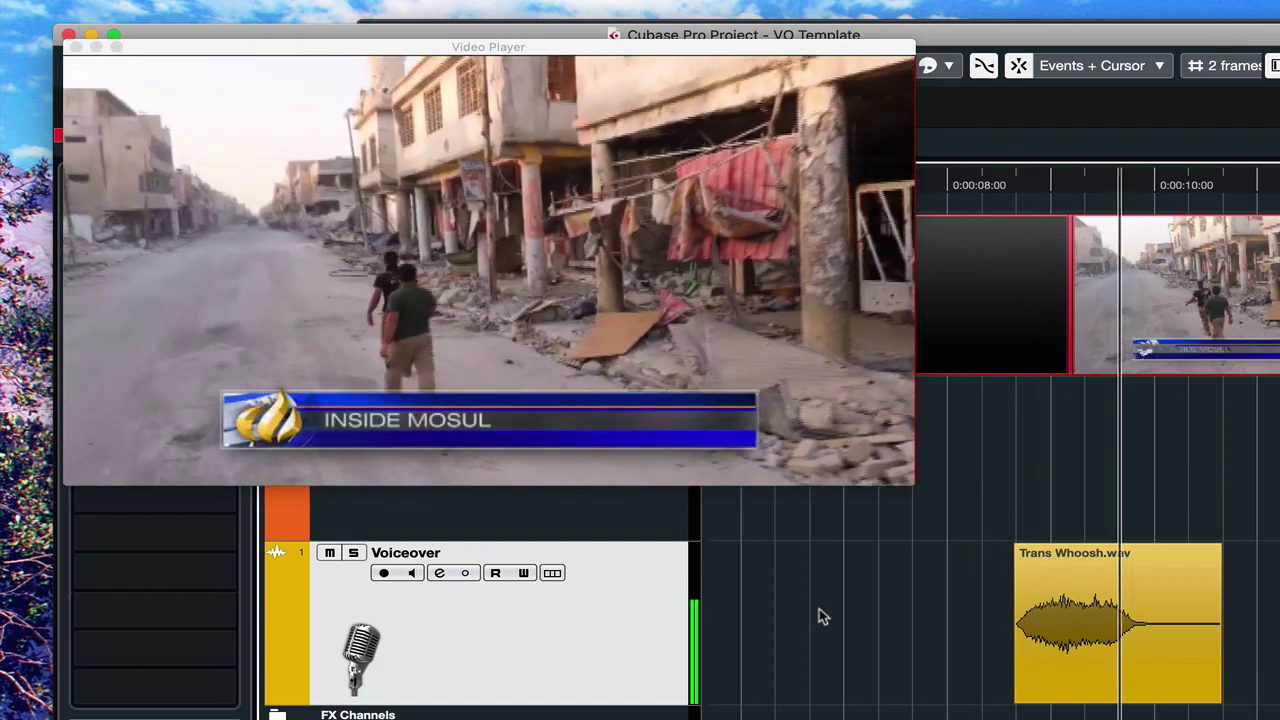
key("space")
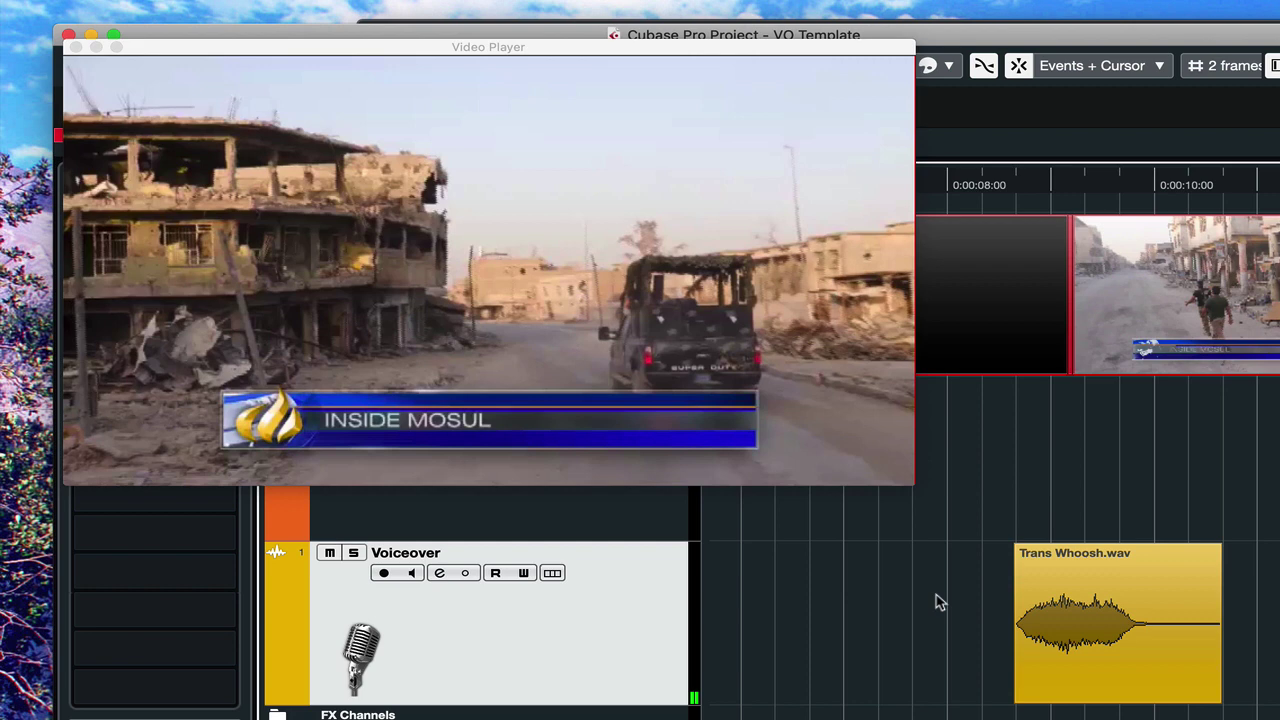
left_click(1088, 614)
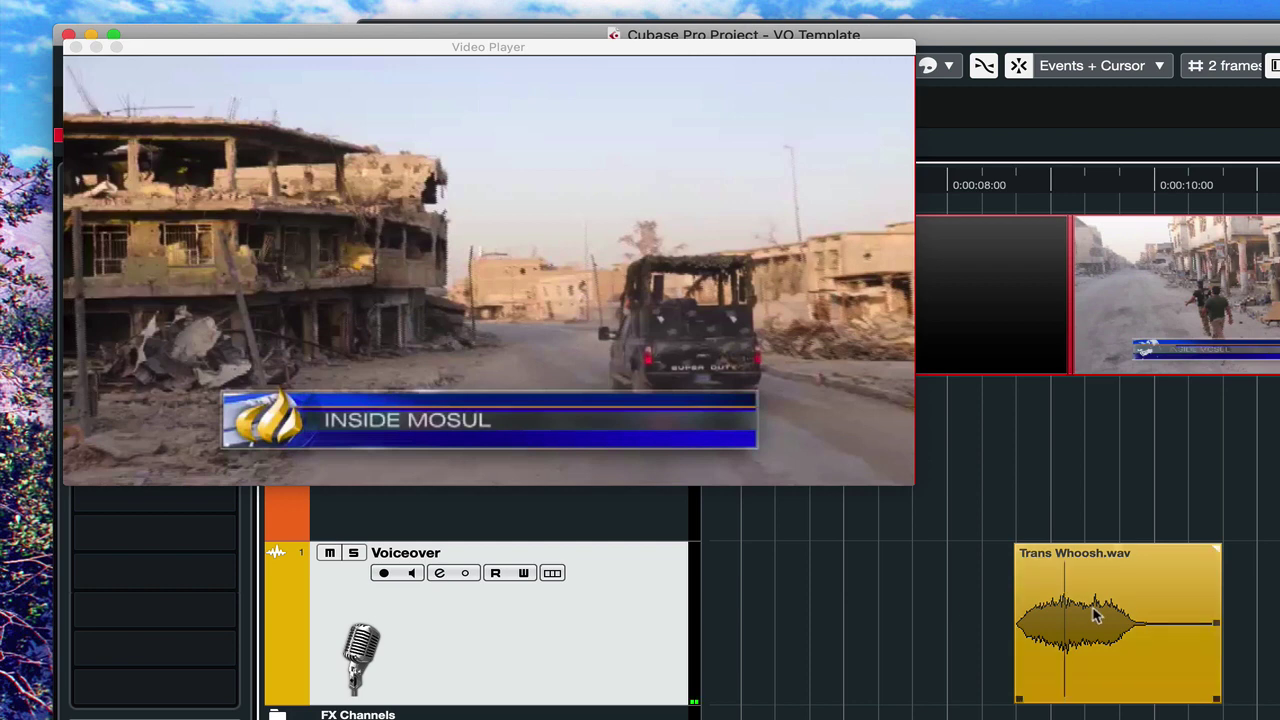
left_click_drag(1092, 620, 1143, 620)
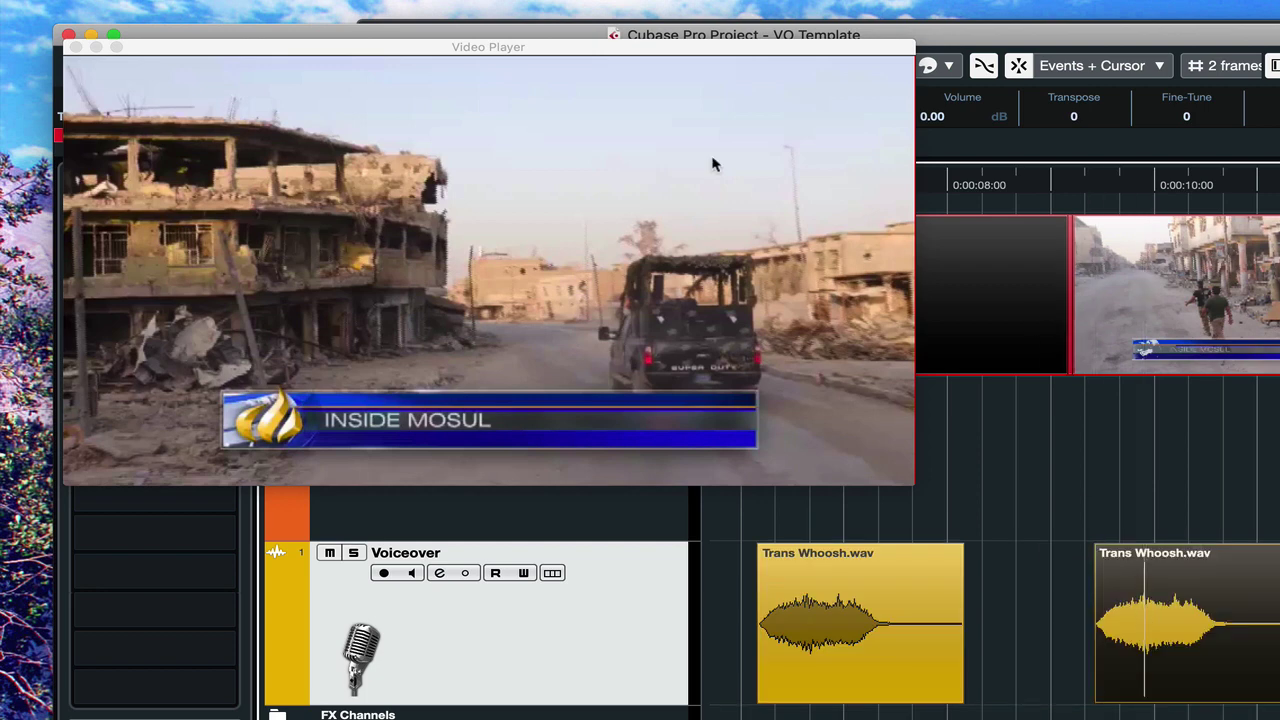
Close the Video Player and keep Snap Type set to Events + Cursor.
left_click(74, 48)
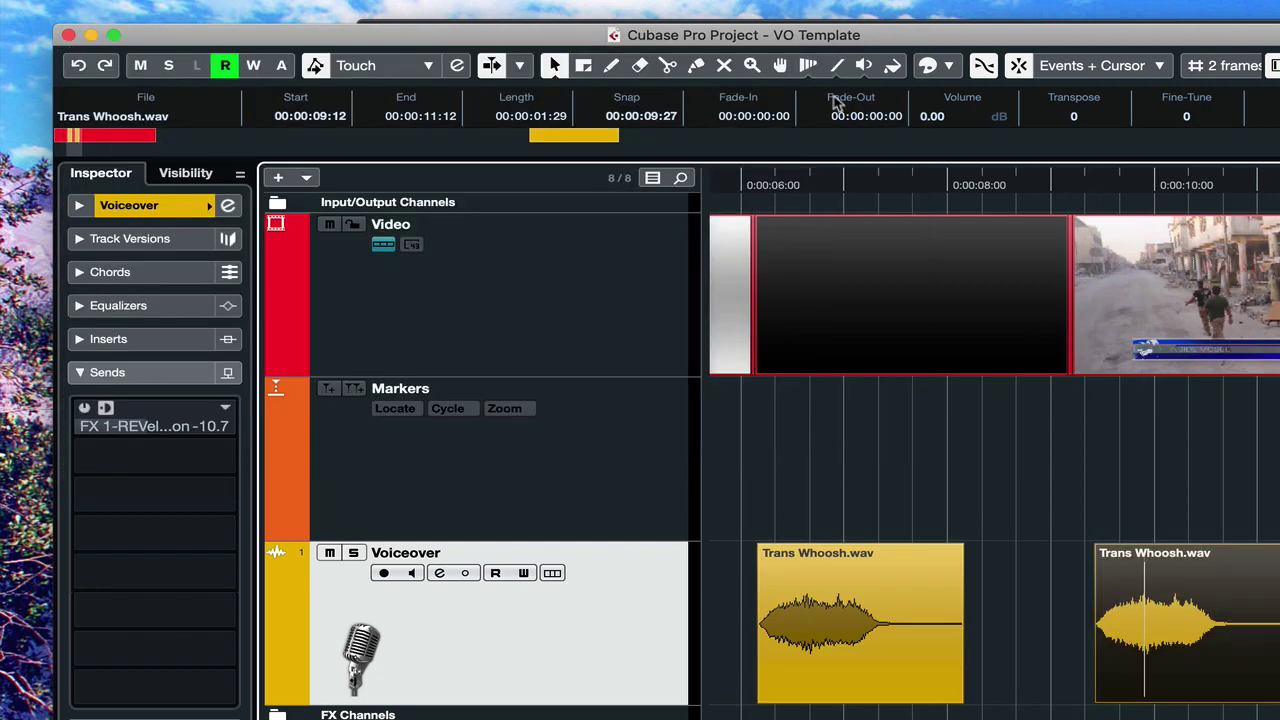
left_click(1086, 65)
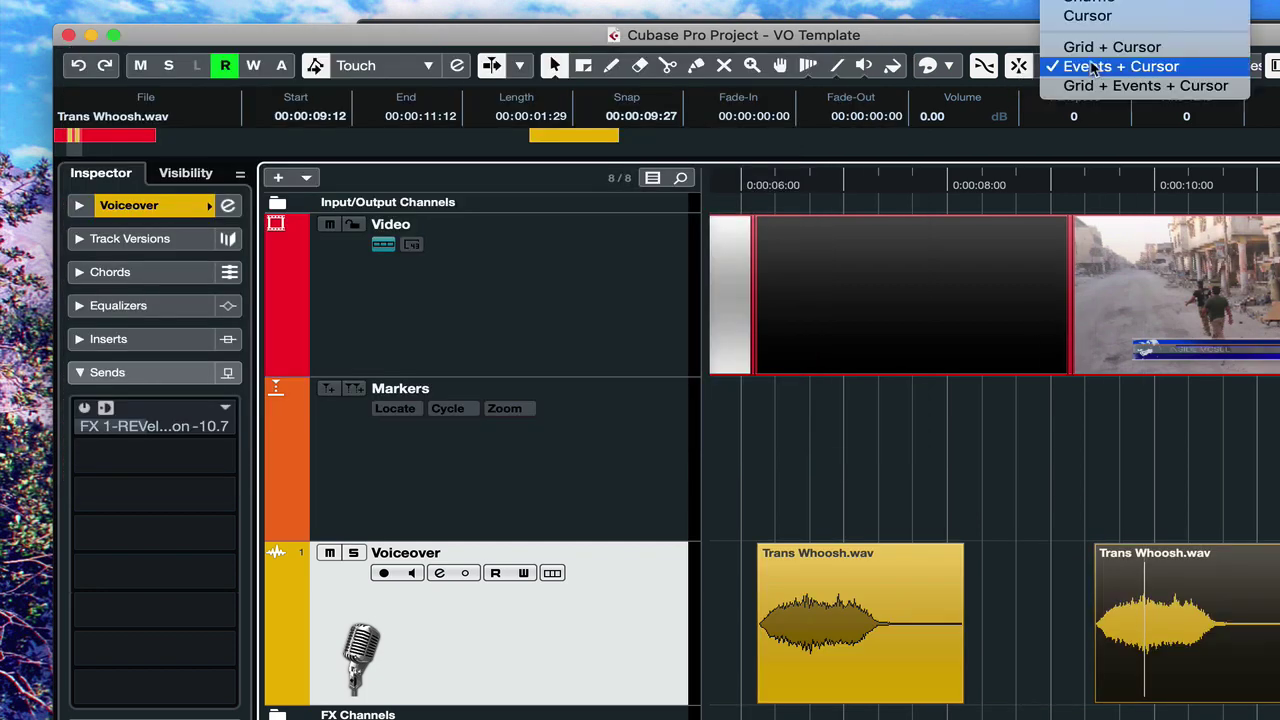
left_click(1155, 67)
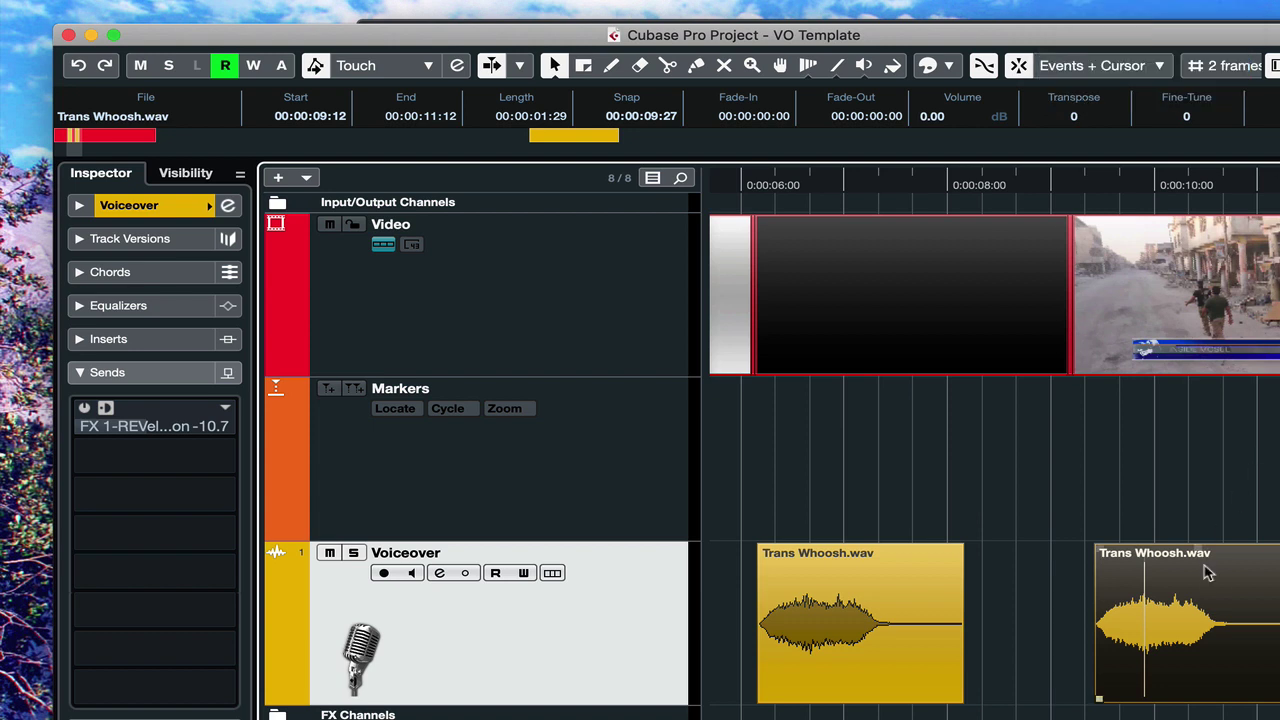
key("ctrl+Right")
key("ctrl+Right")
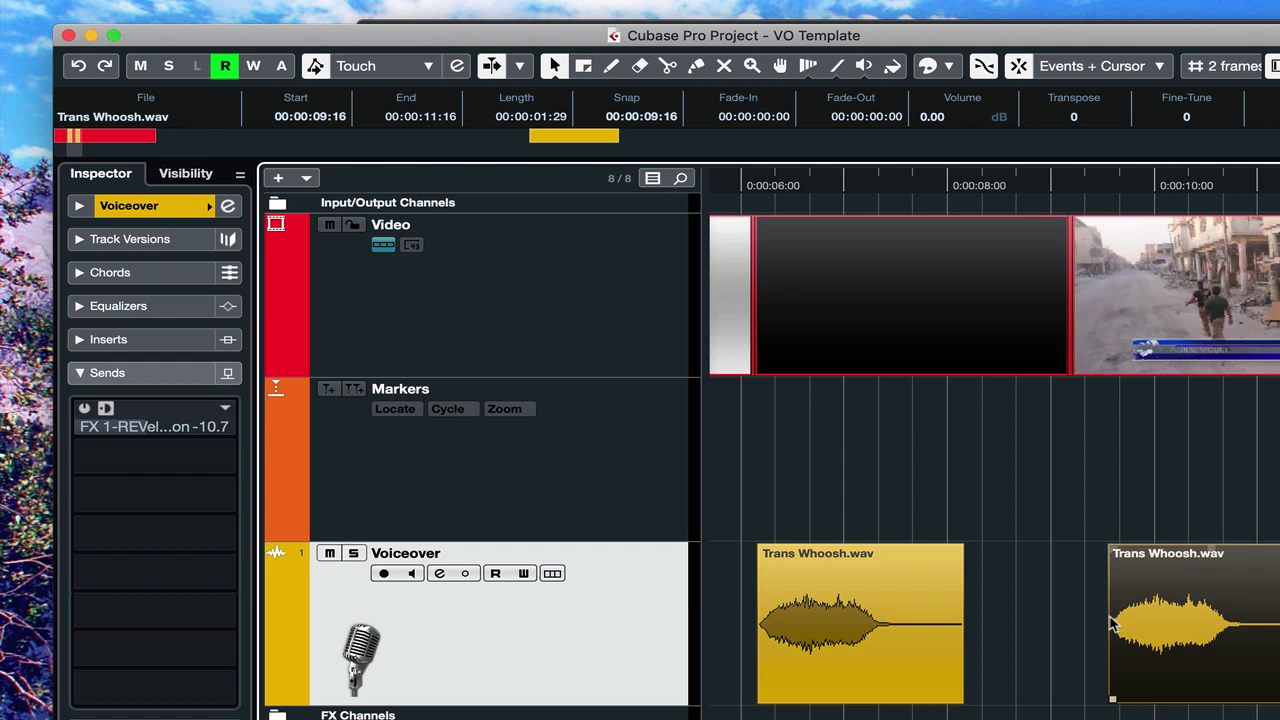
Butt the second Trans Whoosh.wav against the first, then shift it right to about 00:00:08:16.
left_click_drag(1180, 640, 1054, 634)
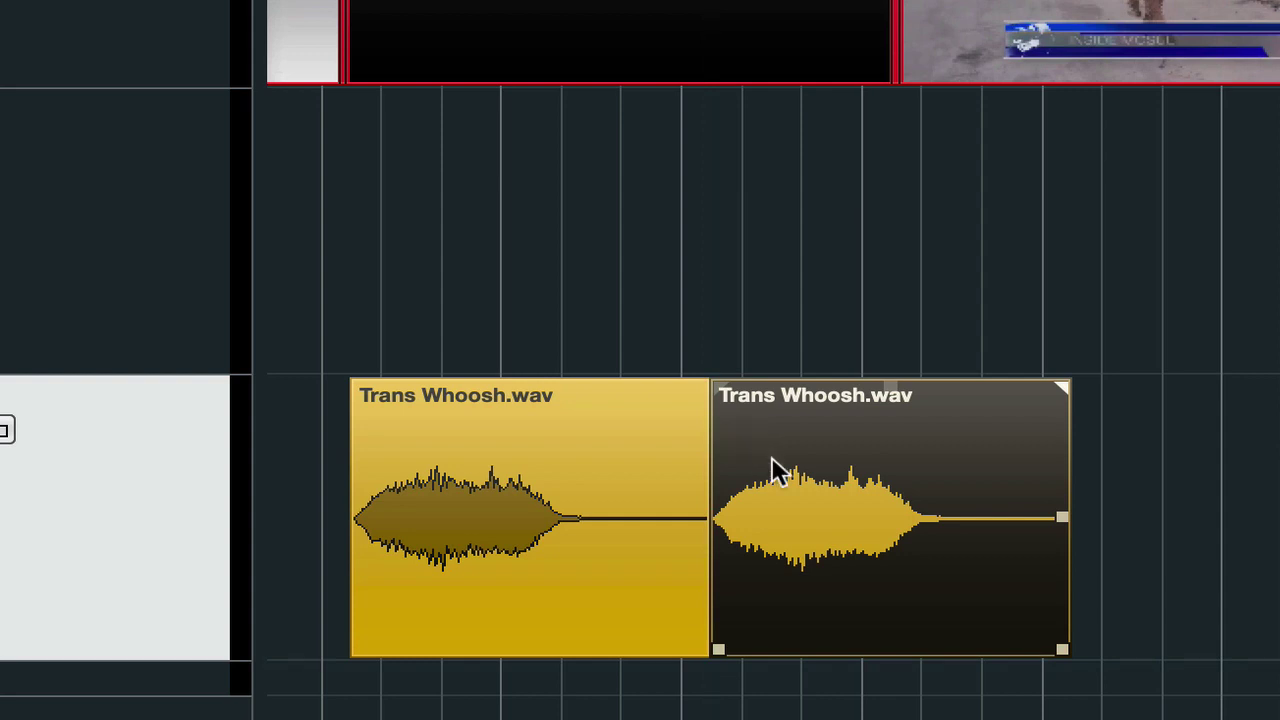
left_click_drag(772, 458, 783, 457)
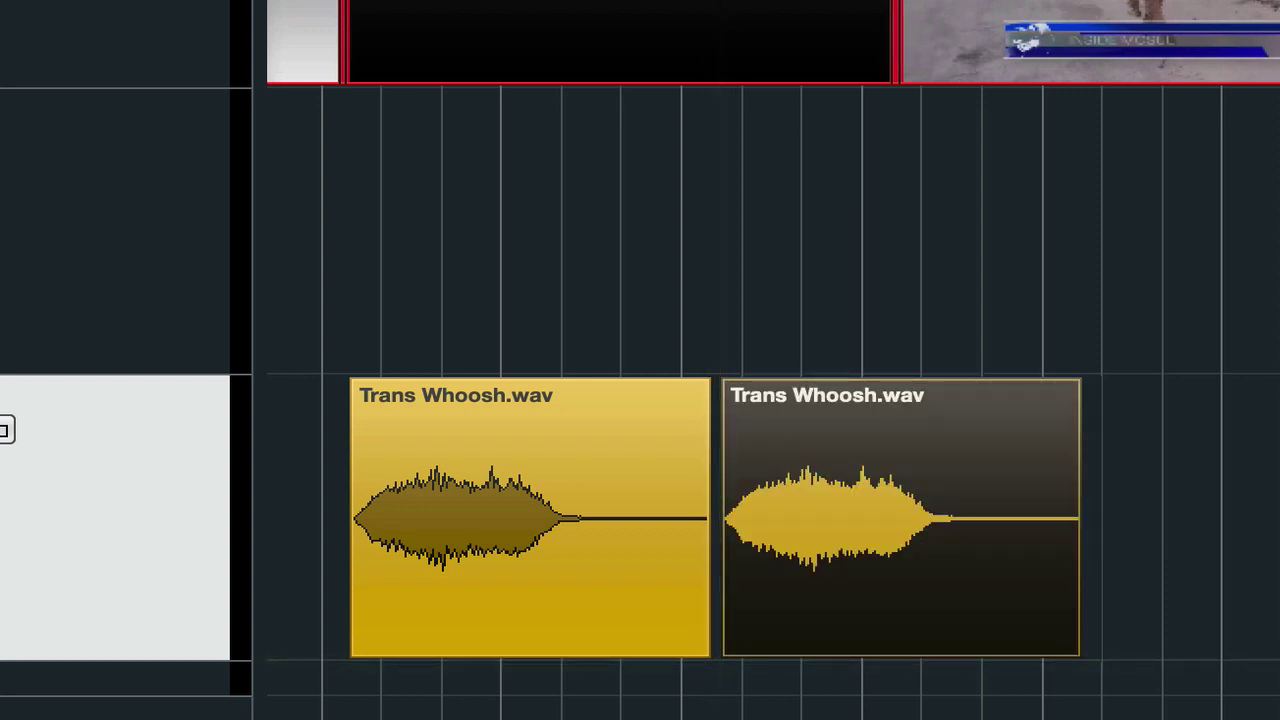
mouse_move(813, 512)
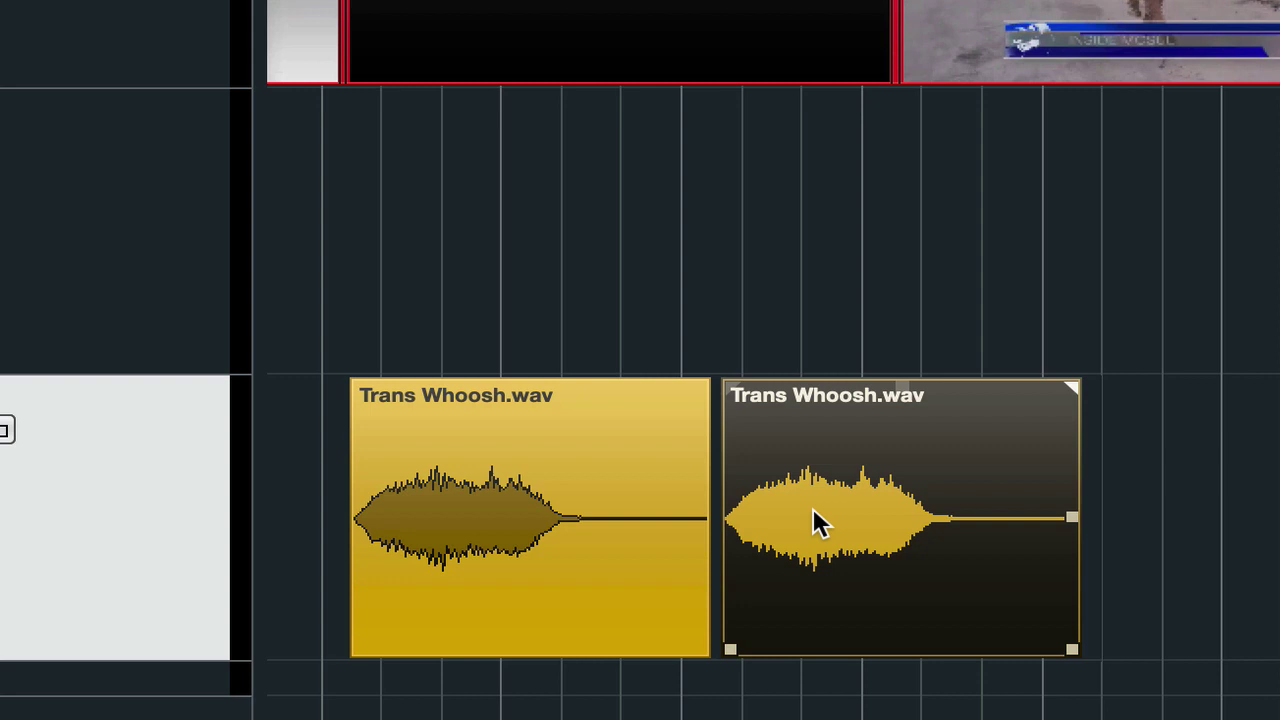
left_click_drag(813, 520, 1001, 523)
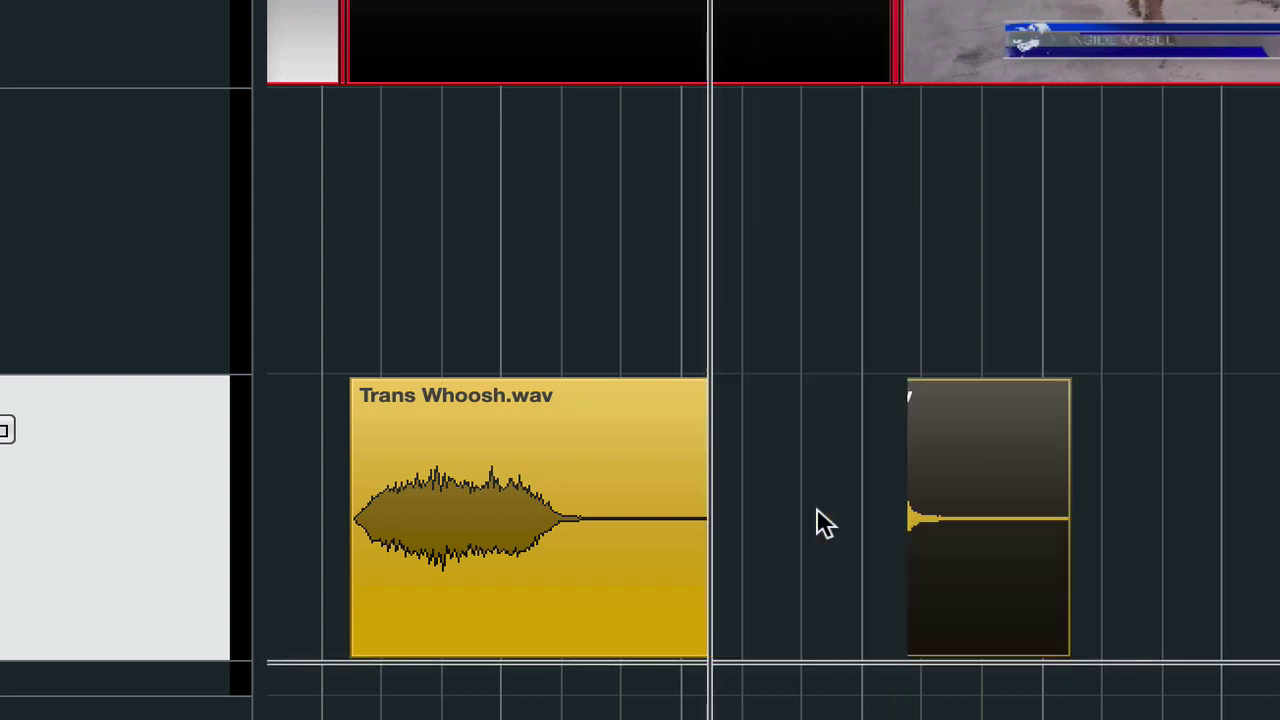
key("ctrl+z")
left_click_drag(773, 510, 849, 516)
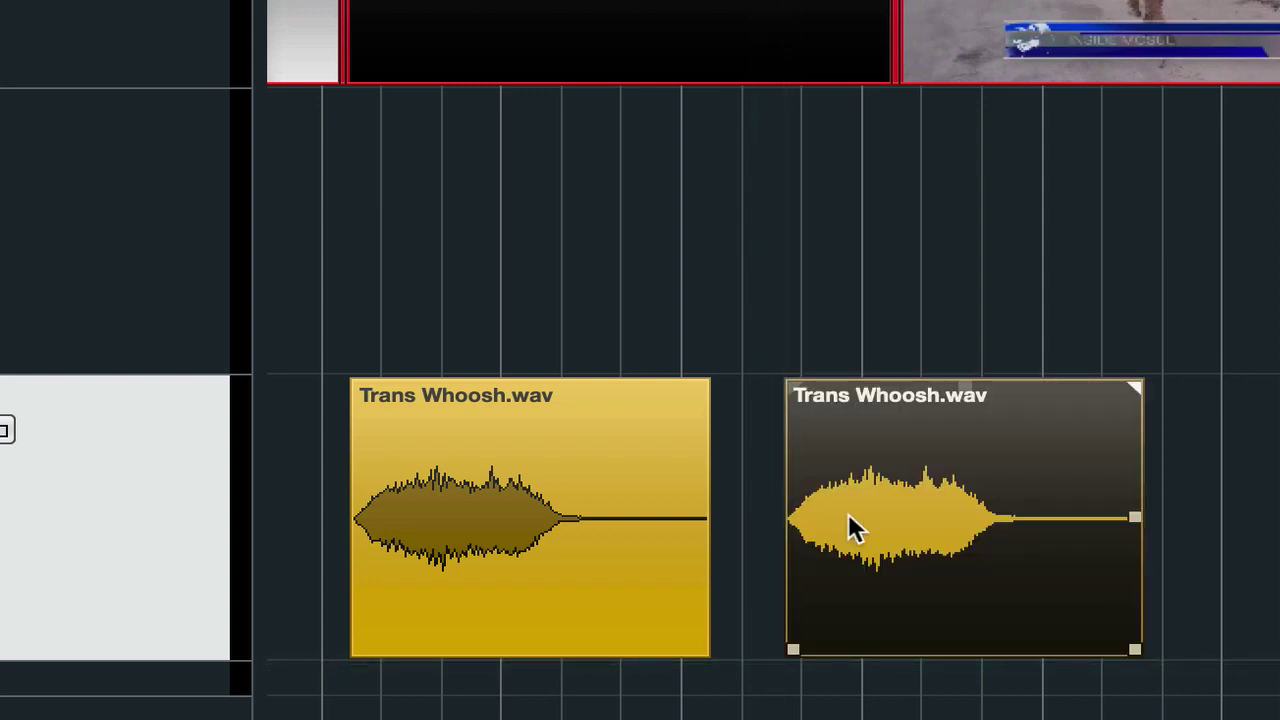
In Key Commands, look up the commands assigned to L, Ctrl+L and V.
key("alt+k")
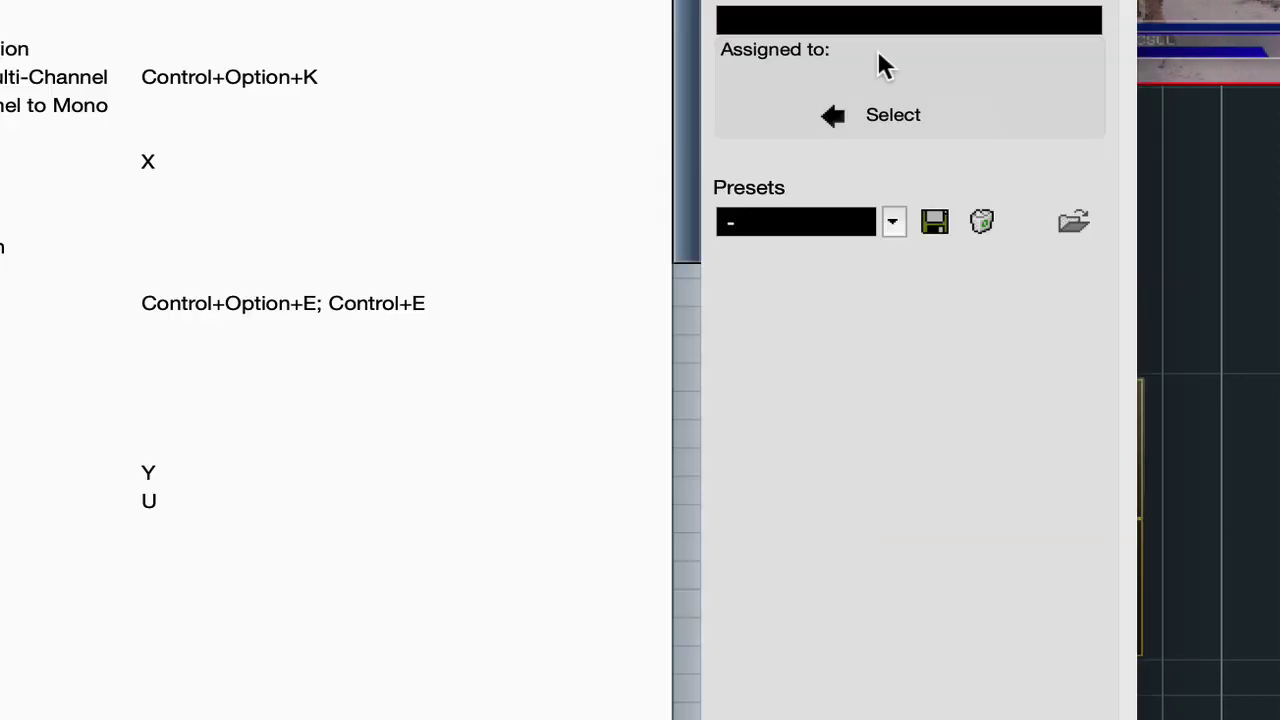
left_click(899, 25)
key("l")
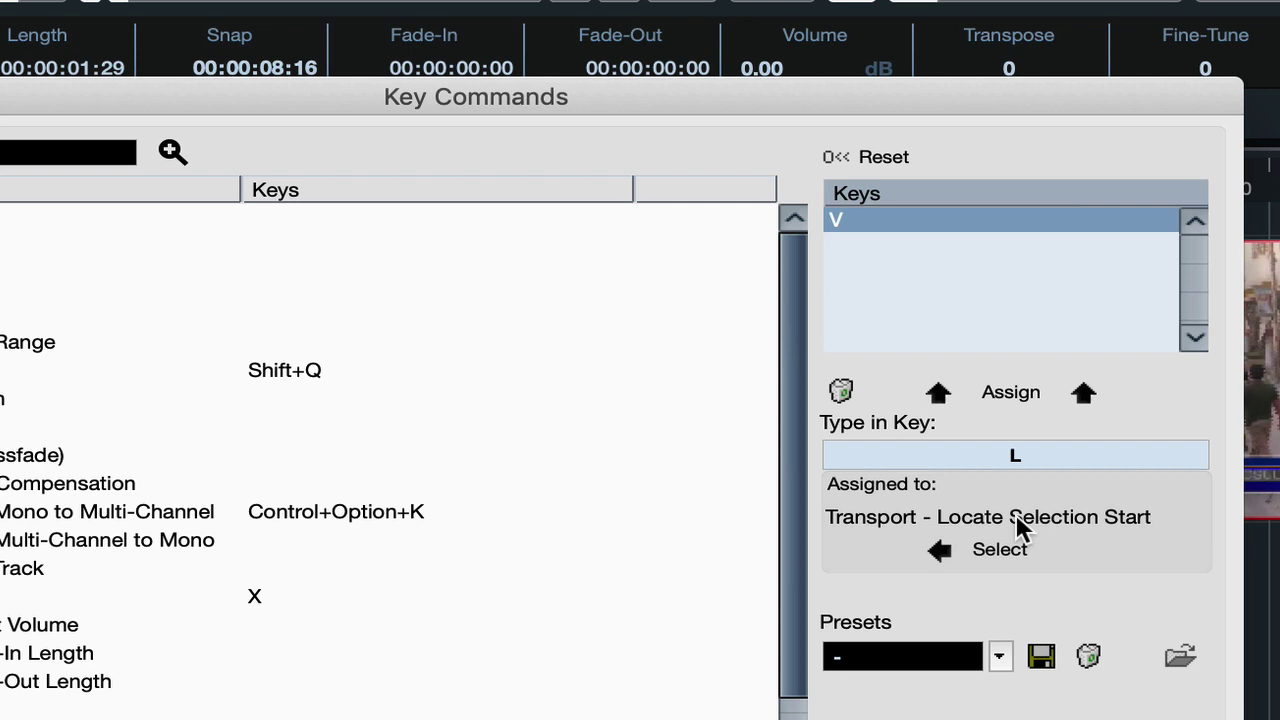
key("ctrl+l")
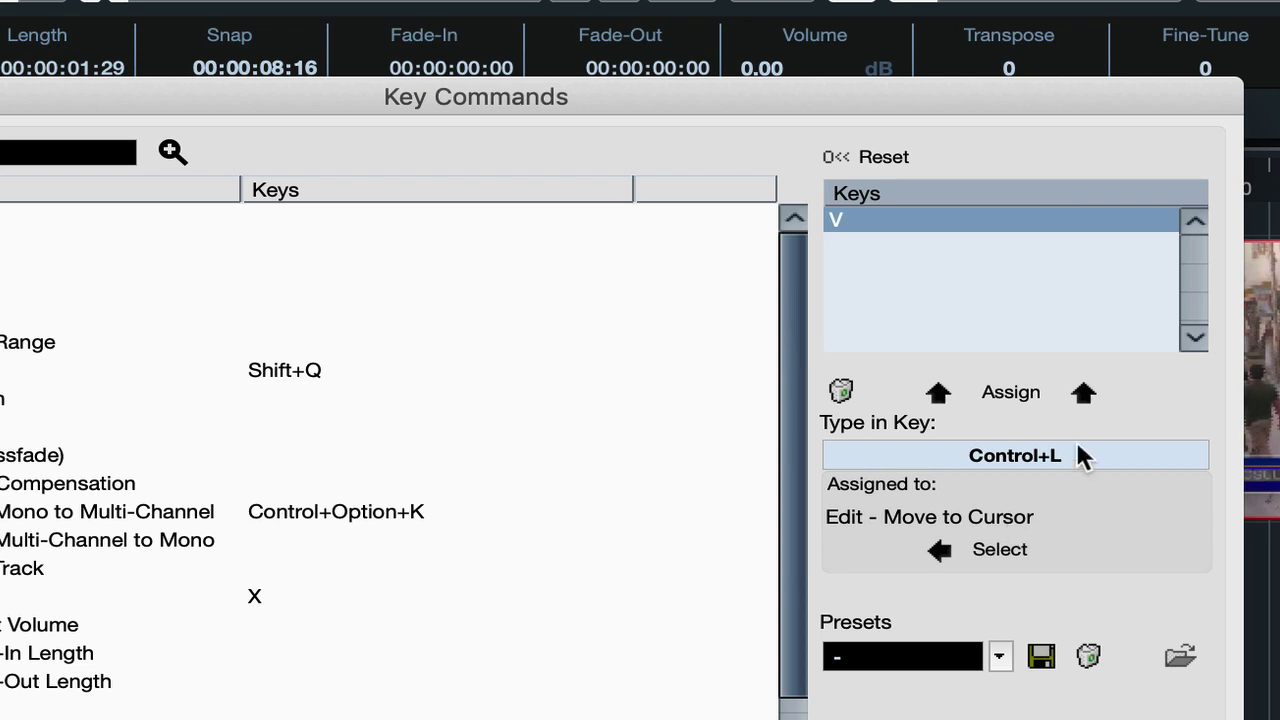
key("v")
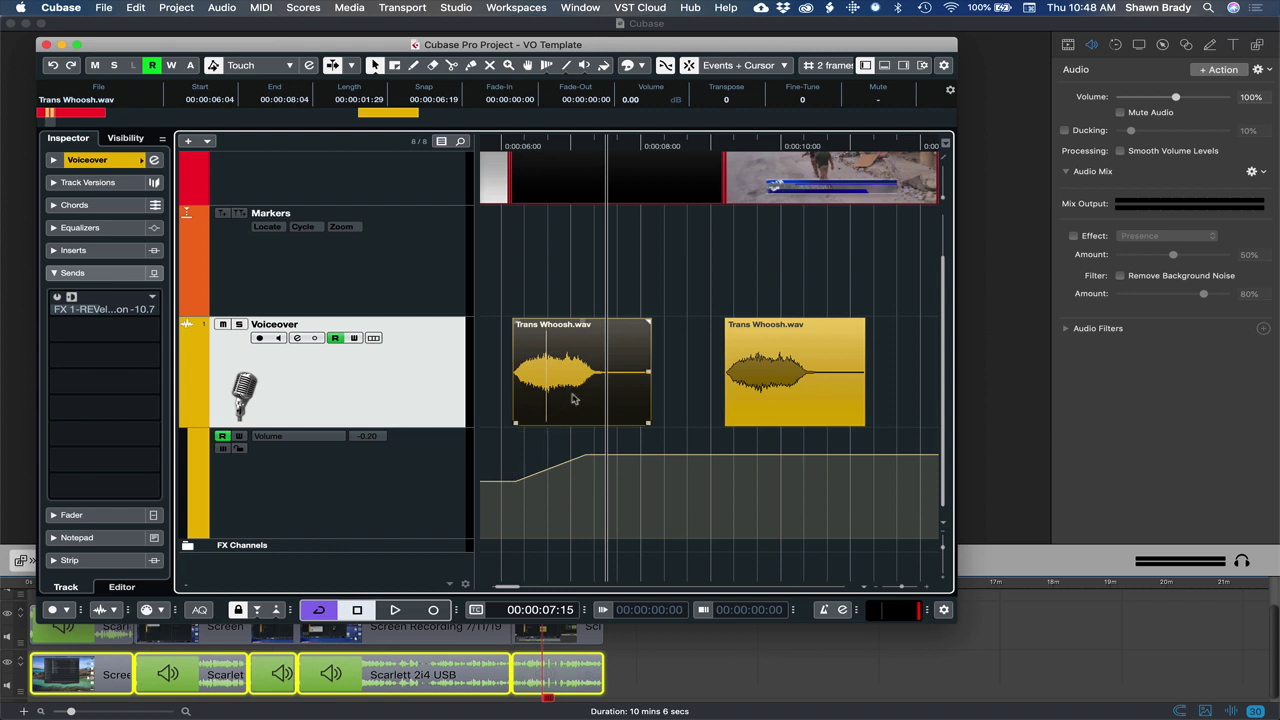
Use Locate Selection (L) on the event and volume points, landing the cursor at 00:00:06:06.
key("l")
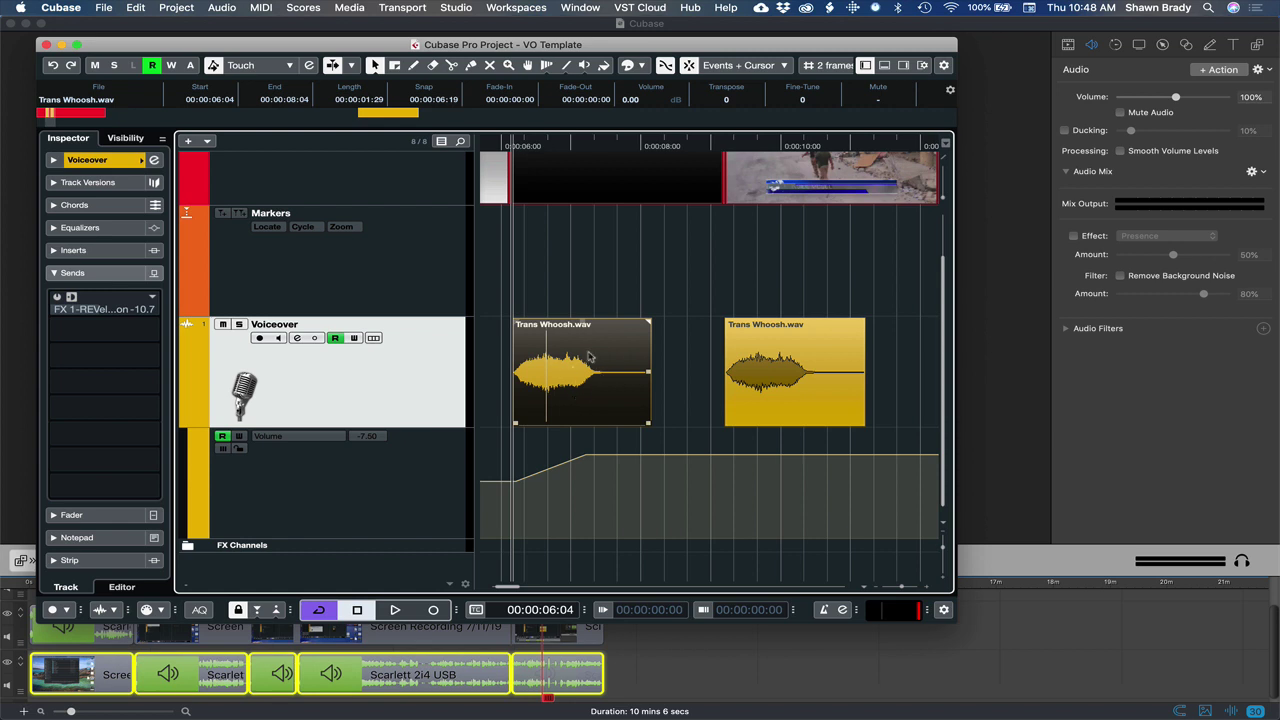
left_click(585, 455)
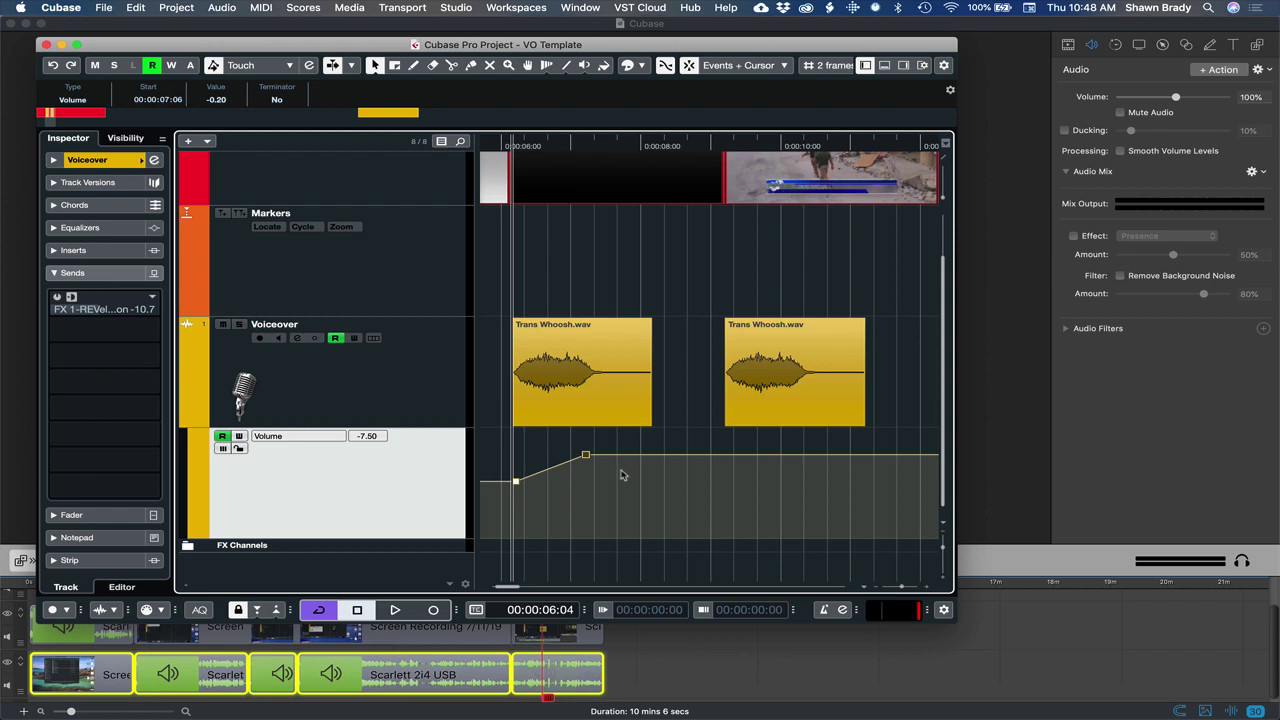
key("l")
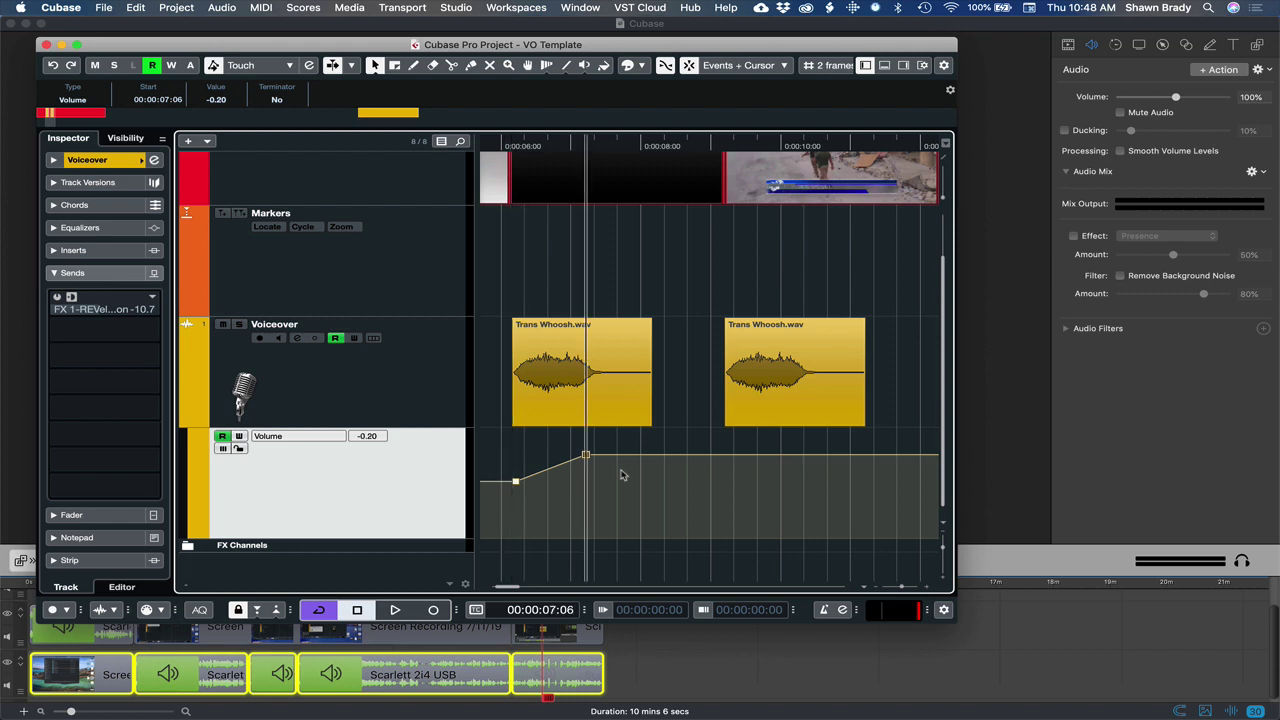
mouse_move(582, 395)
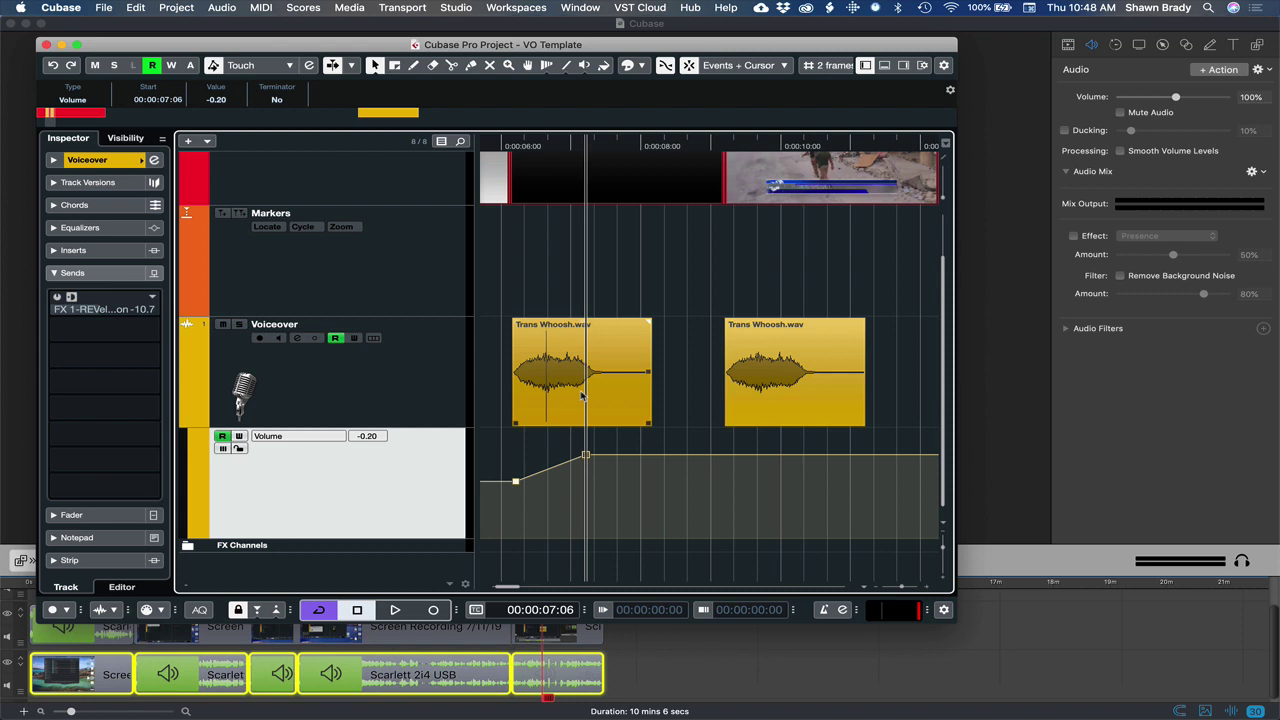
left_click_drag(514, 512, 525, 460)
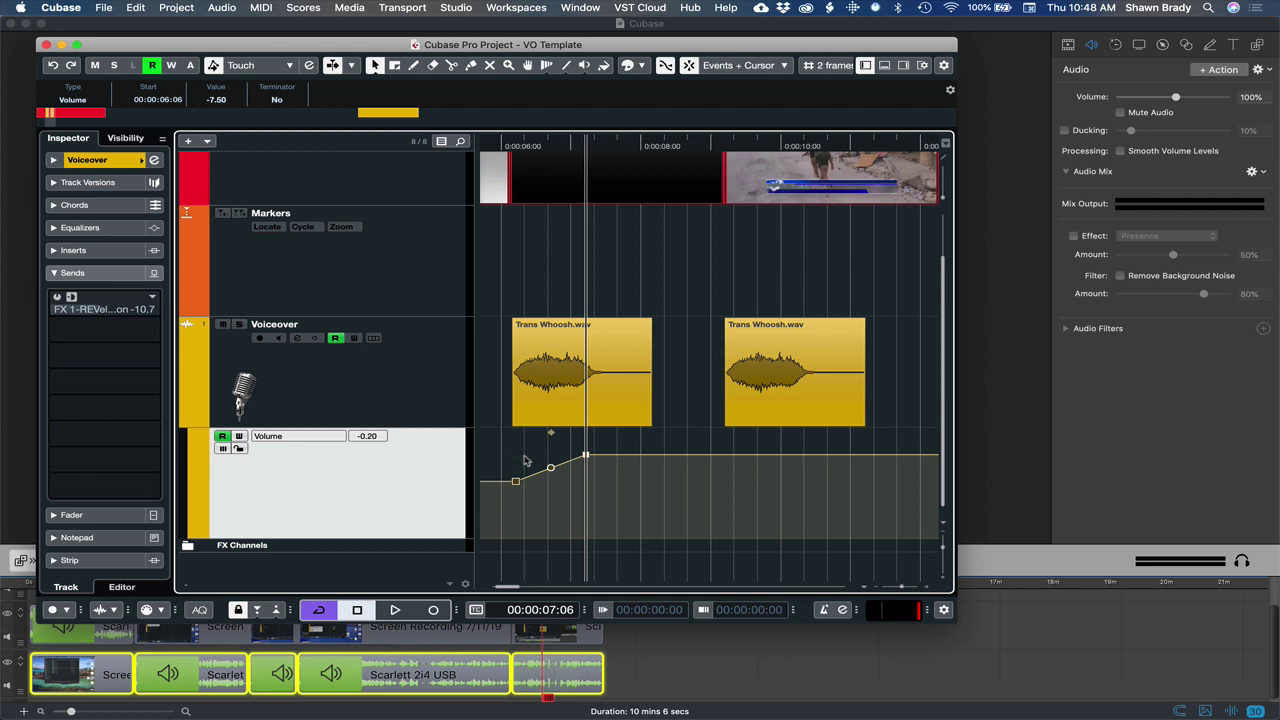
key("l")
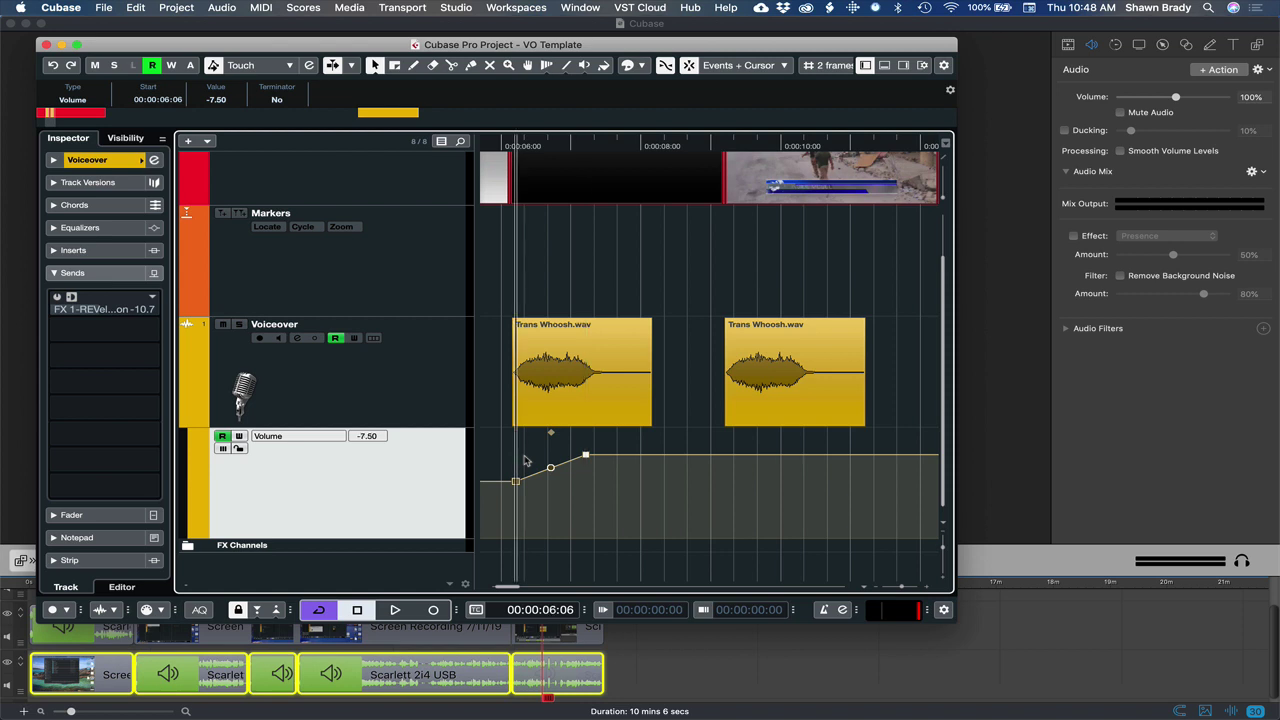
left_click(583, 387)
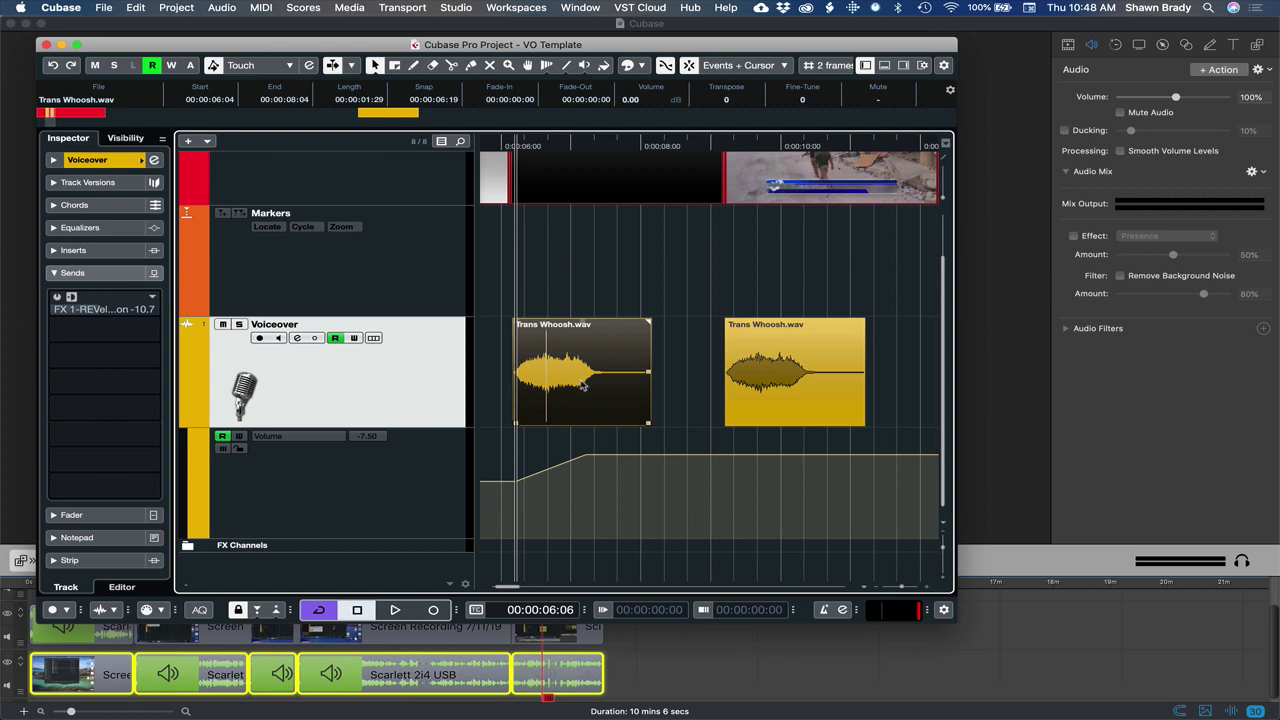
key("shift+l")
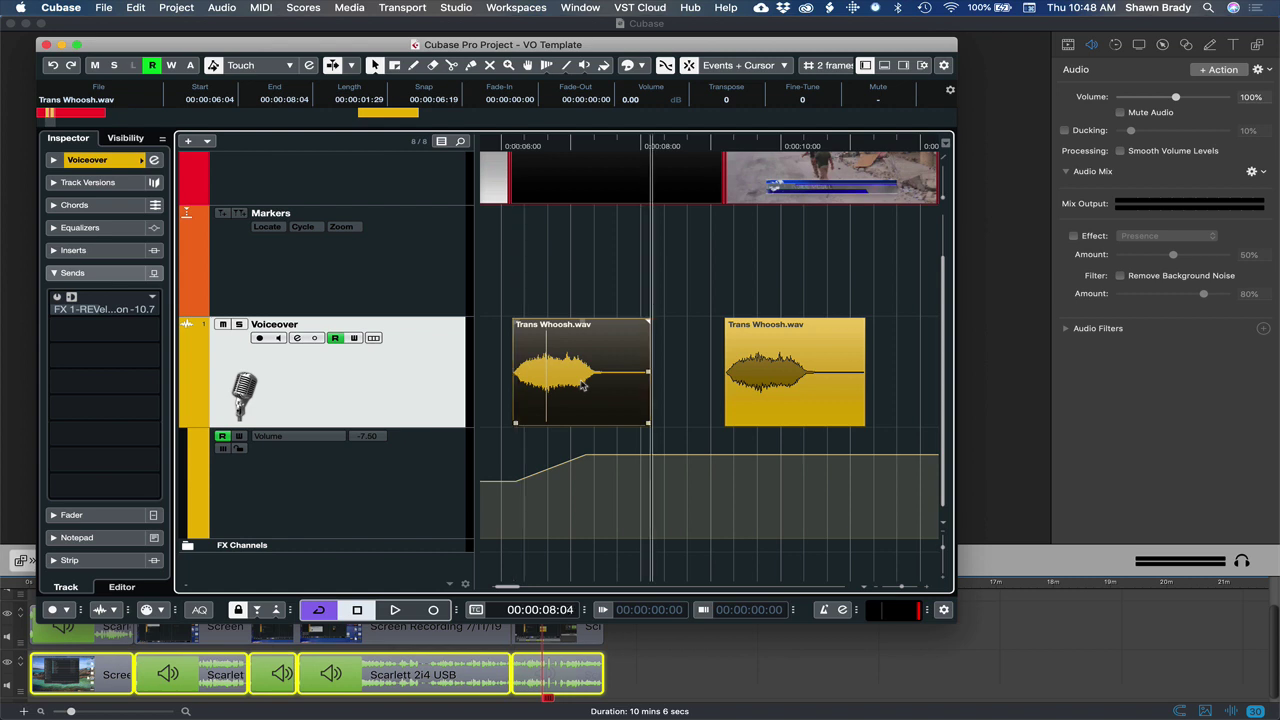
key("n")
key("n")
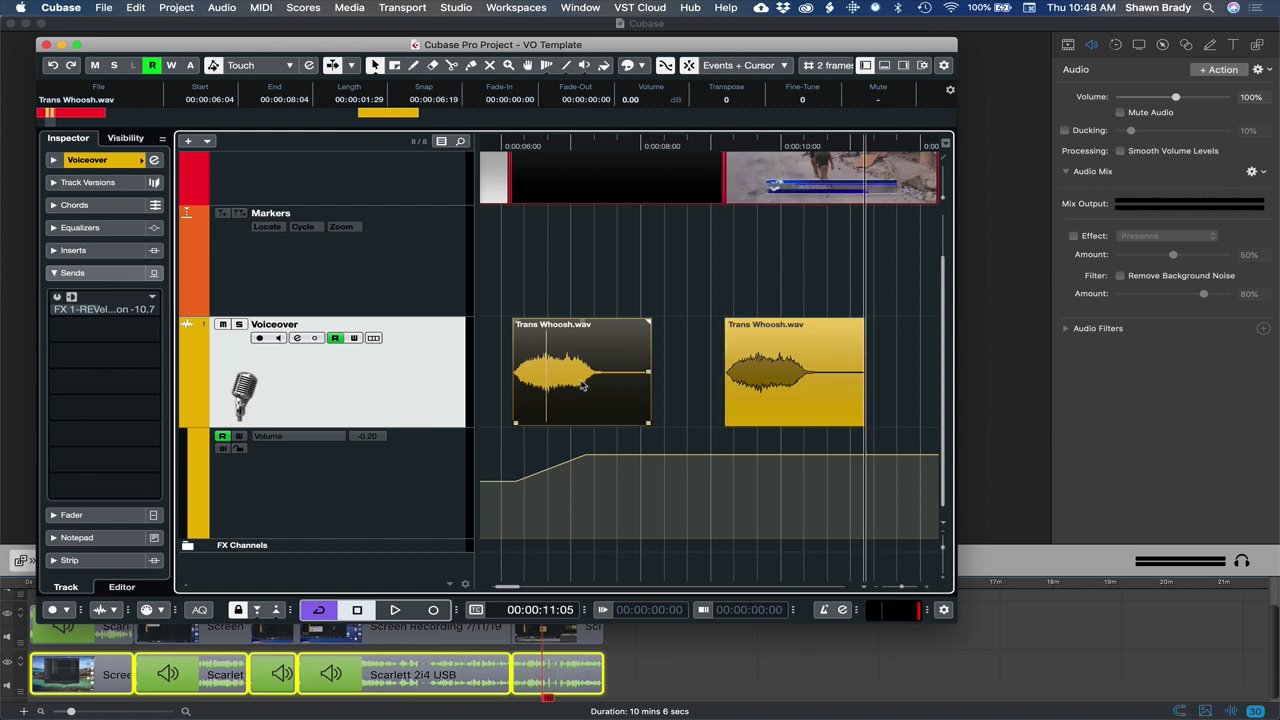
key("b")
key("b")
key("b")
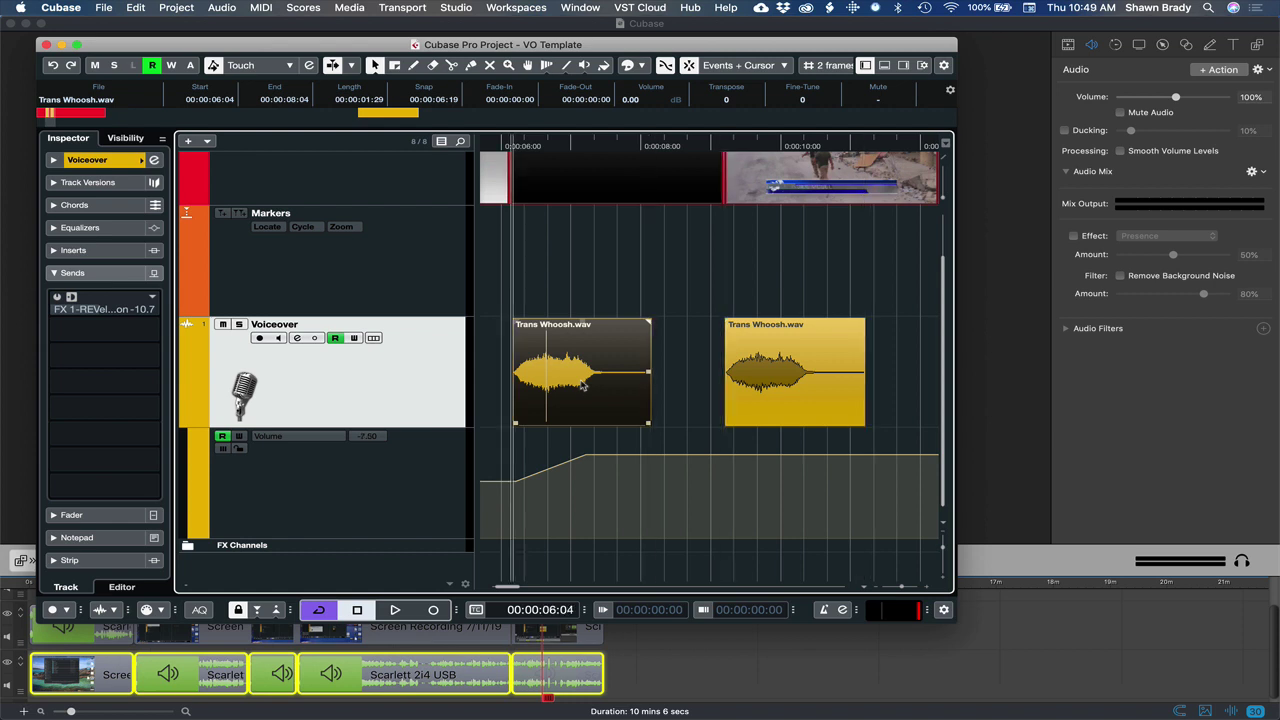
left_click(755, 380)
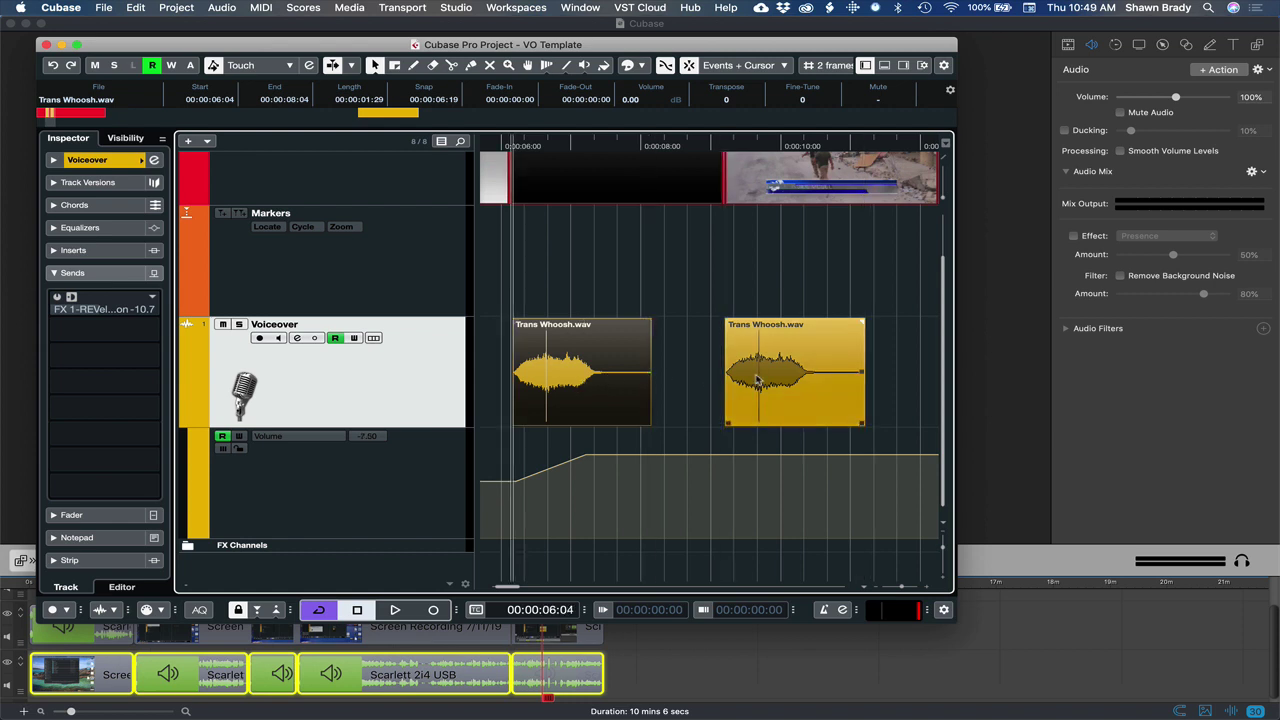
key("n")
key("n")
key("n")
key("b")
key("b")
key("b")
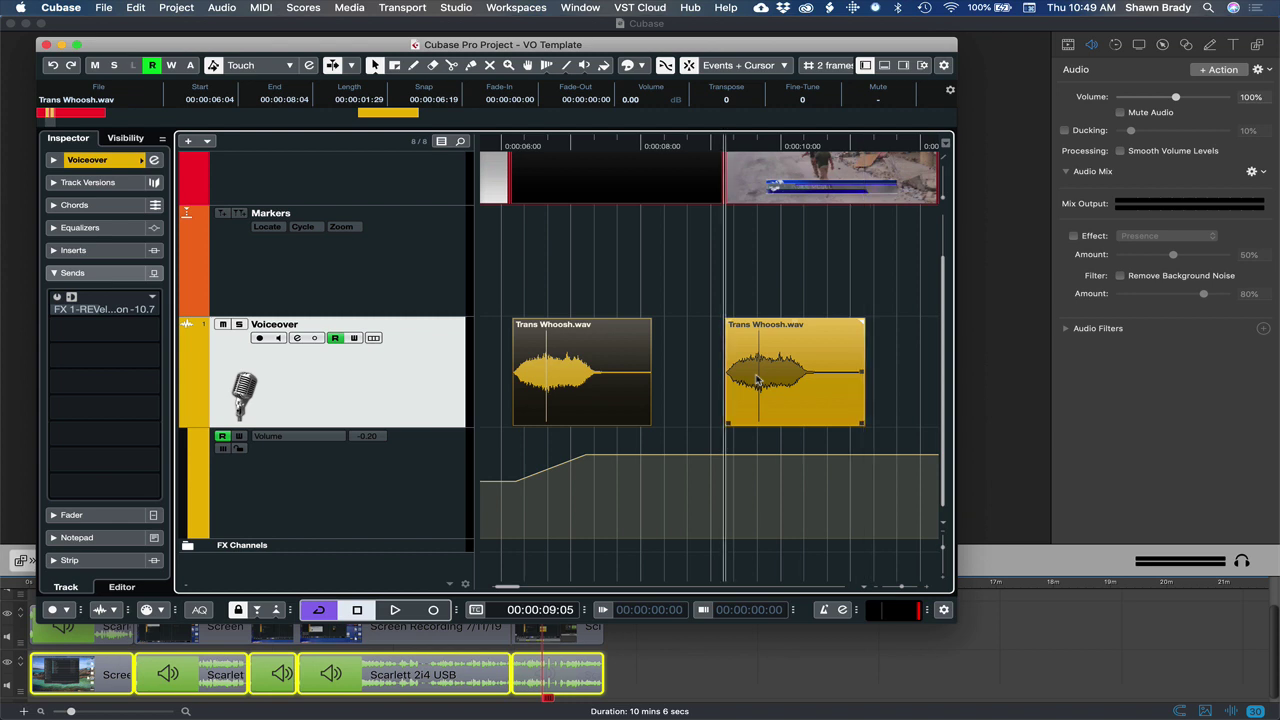
key("n")
key("n")
key("n")
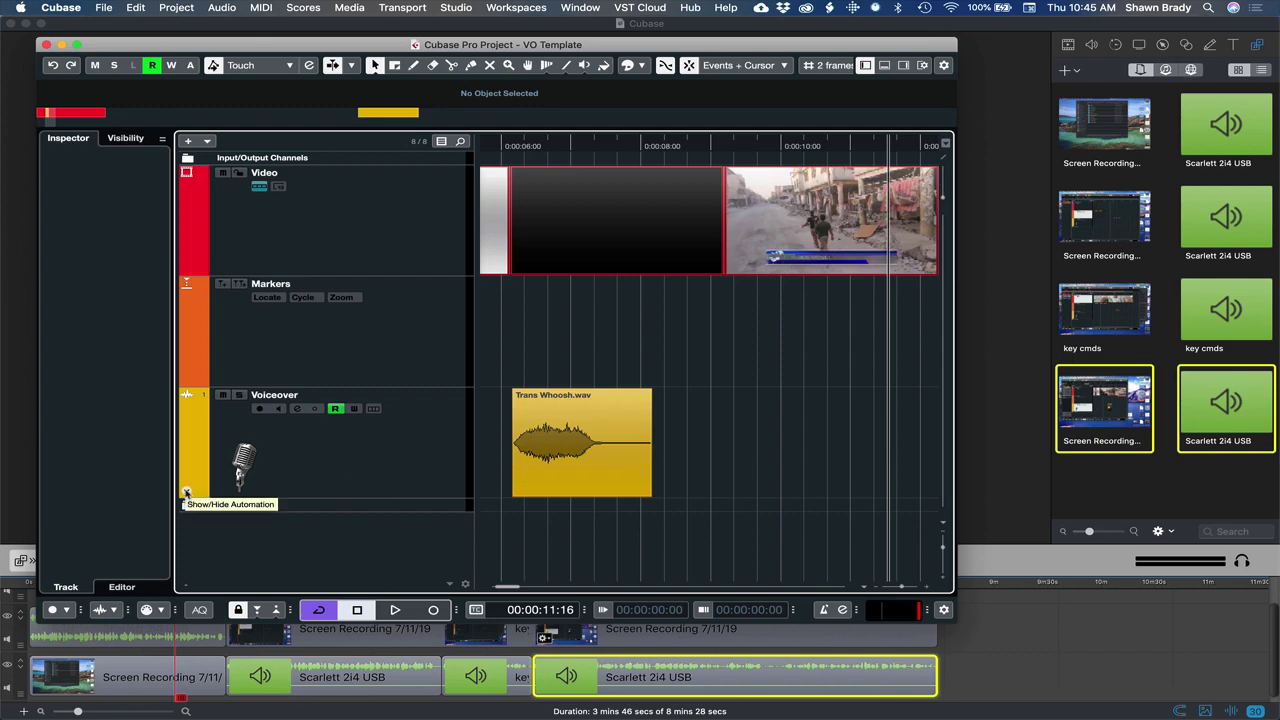
Show the Voiceover Volume lane and draw a dip to -24.7, a rise, then a wavy freehand curve.
left_click(186, 494)
scroll(351, 464, "down", 2)
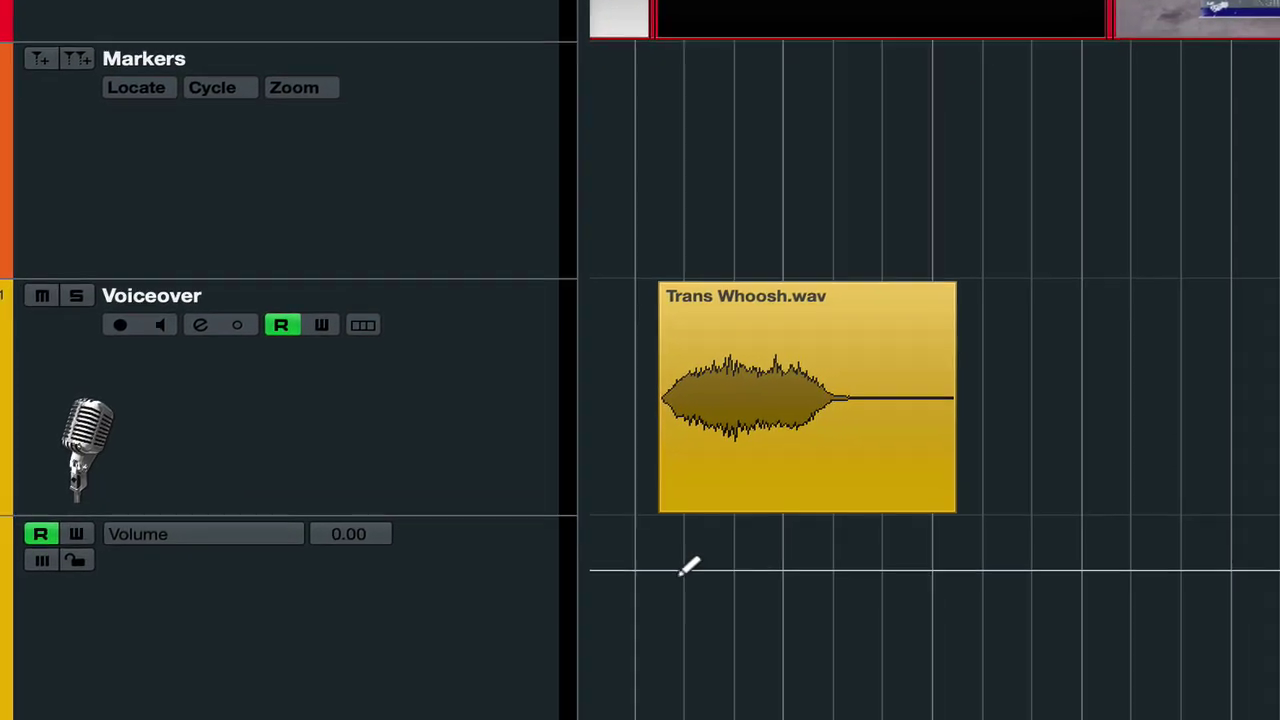
left_click(677, 571)
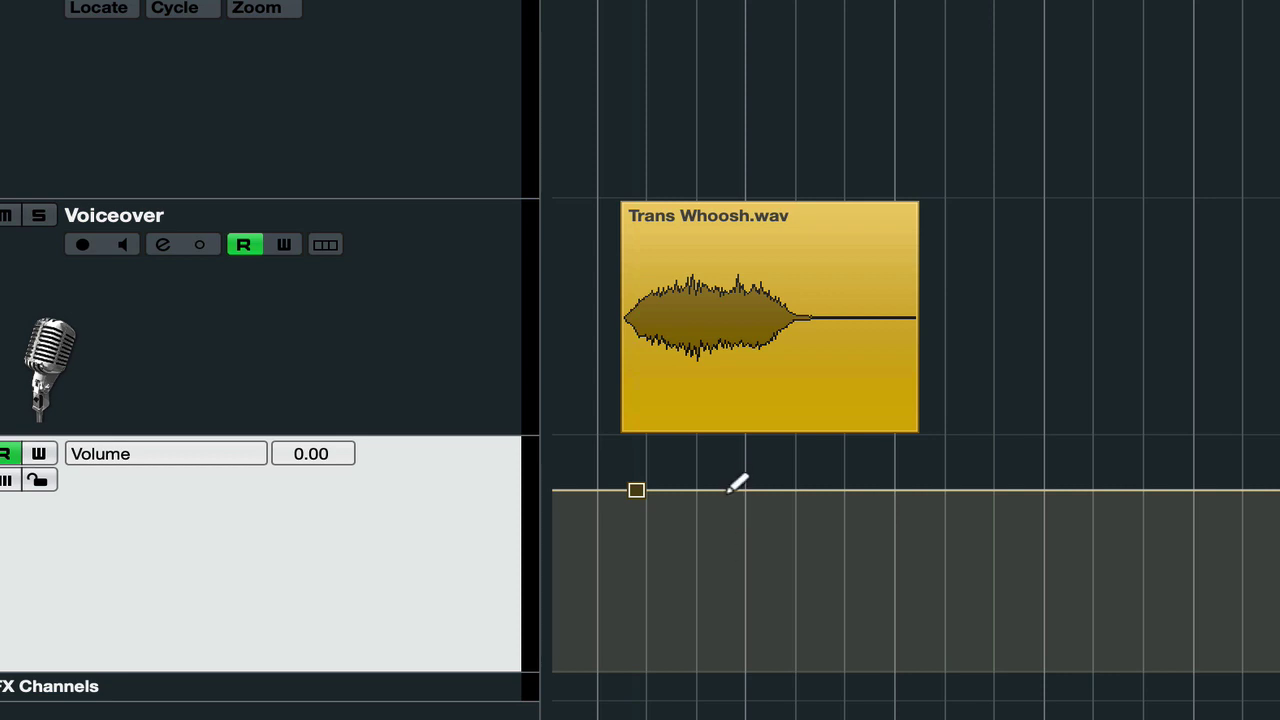
left_click_drag(728, 491, 727, 624)
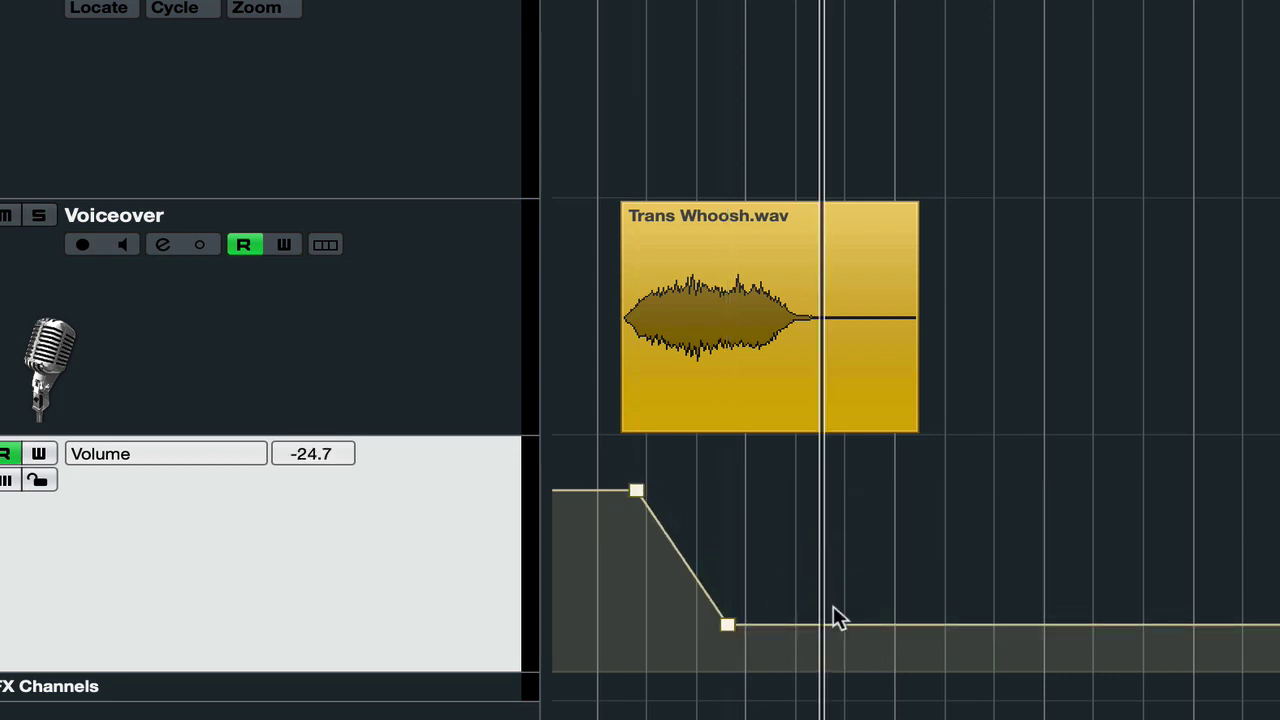
left_click_drag(834, 626, 843, 527)
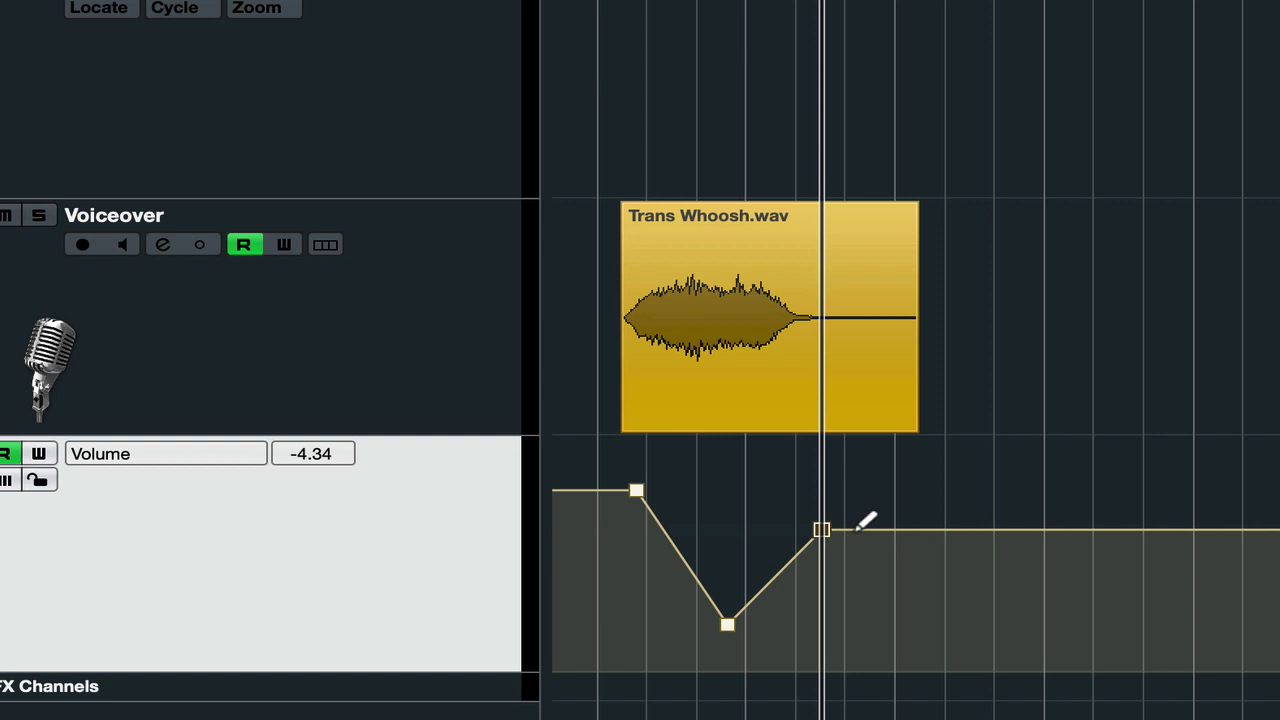
mouse_move(858, 528)
left_mouse_down()
mouse_move(909, 600)
mouse_move(1049, 550)
left_mouse_up()
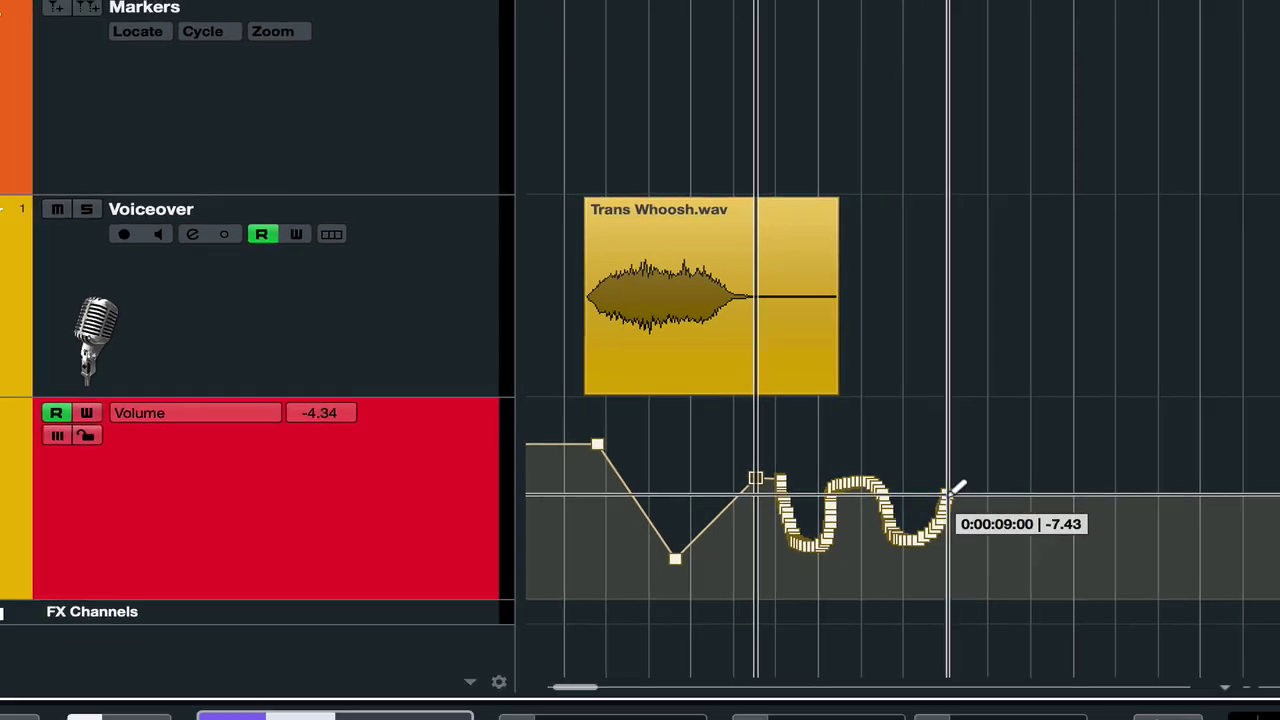
left_click_drag(955, 487, 1167, 444)
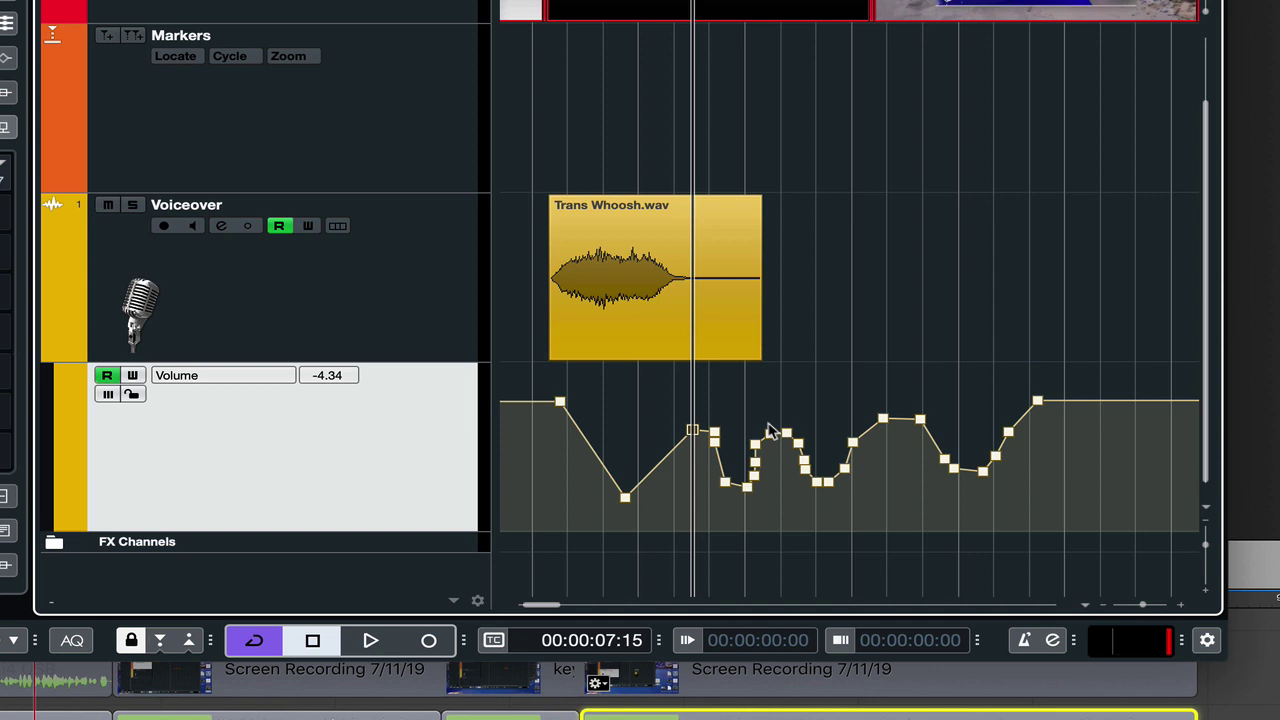
Delete the wavy points right of the playhead and move the dip-and-rise shape to about 00:00:07:15.
left_click_drag(753, 415, 1143, 486)
key("Delete")
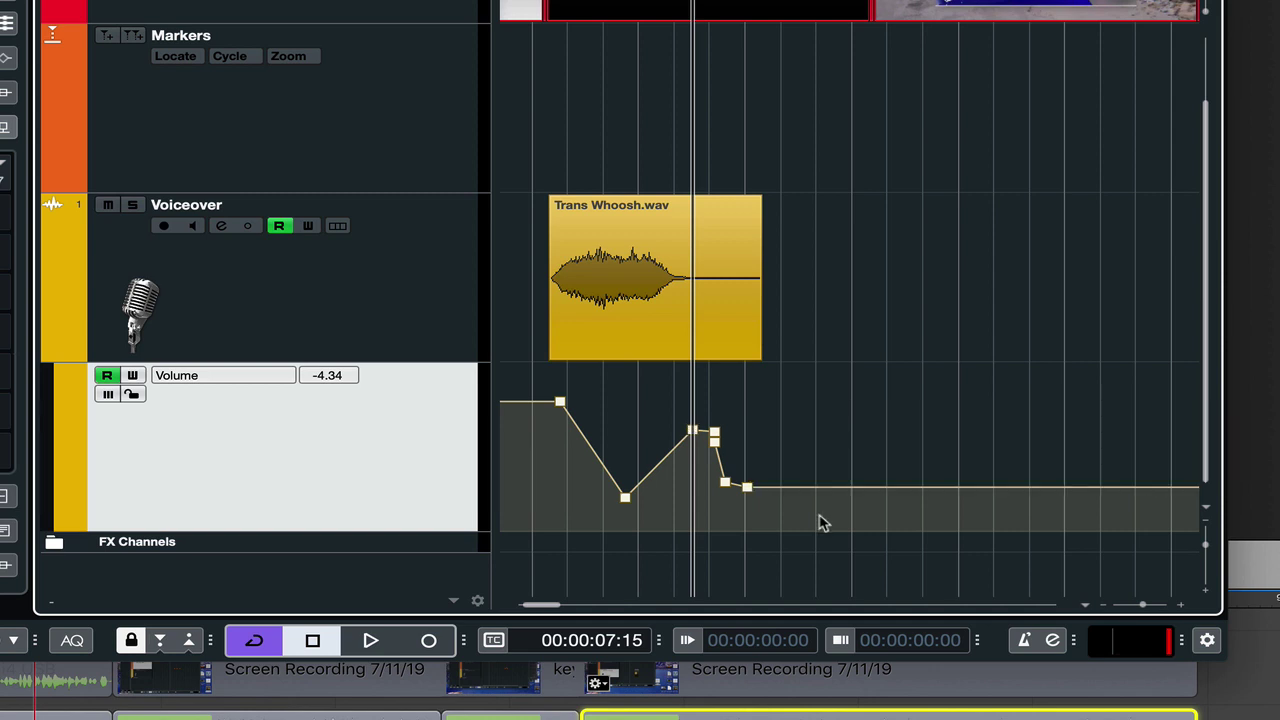
left_click_drag(828, 516, 528, 388)
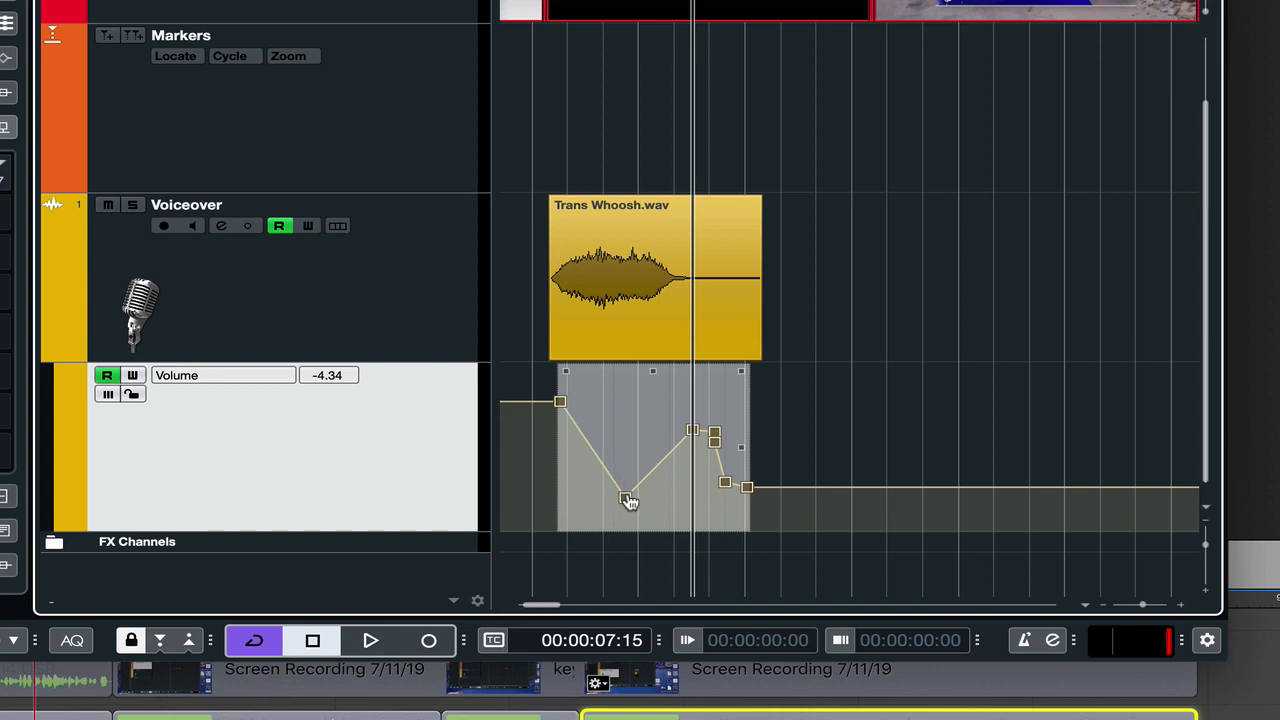
mouse_move(627, 500)
left_mouse_down()
mouse_move(685, 505)
mouse_move(688, 518)
mouse_move(700, 489)
mouse_move(704, 505)
mouse_move(627, 500)
left_mouse_up()
left_click_drag(749, 490, 851, 490)
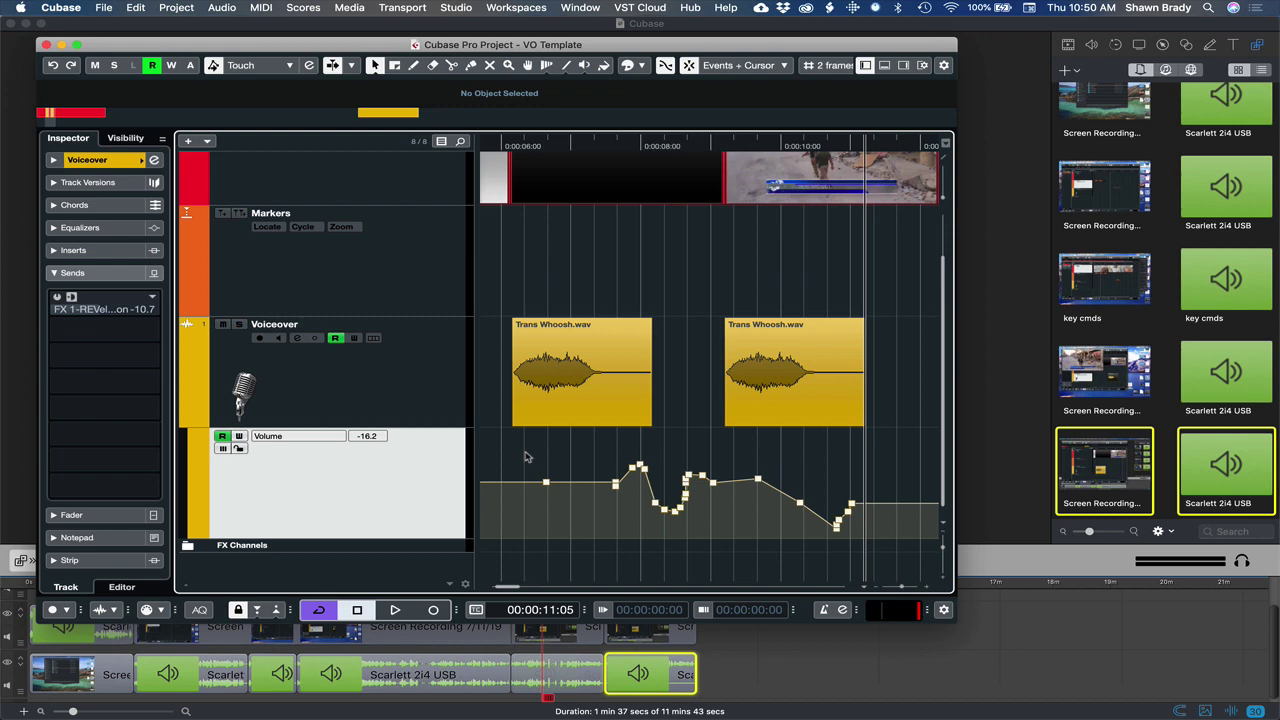
Delete every Voiceover volume automation point and reset the Volume field to 0.00.
left_click_drag(524, 449, 889, 550)
key("Delete")
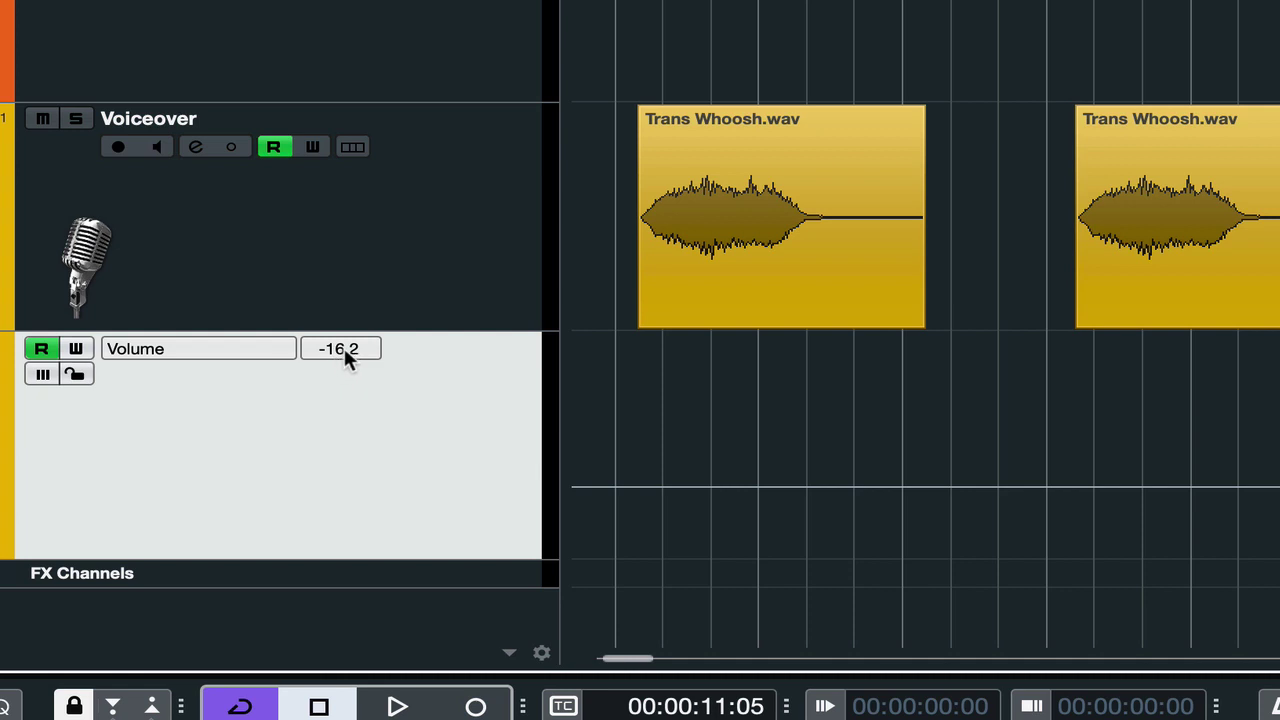
left_click(345, 349, "ctrl")
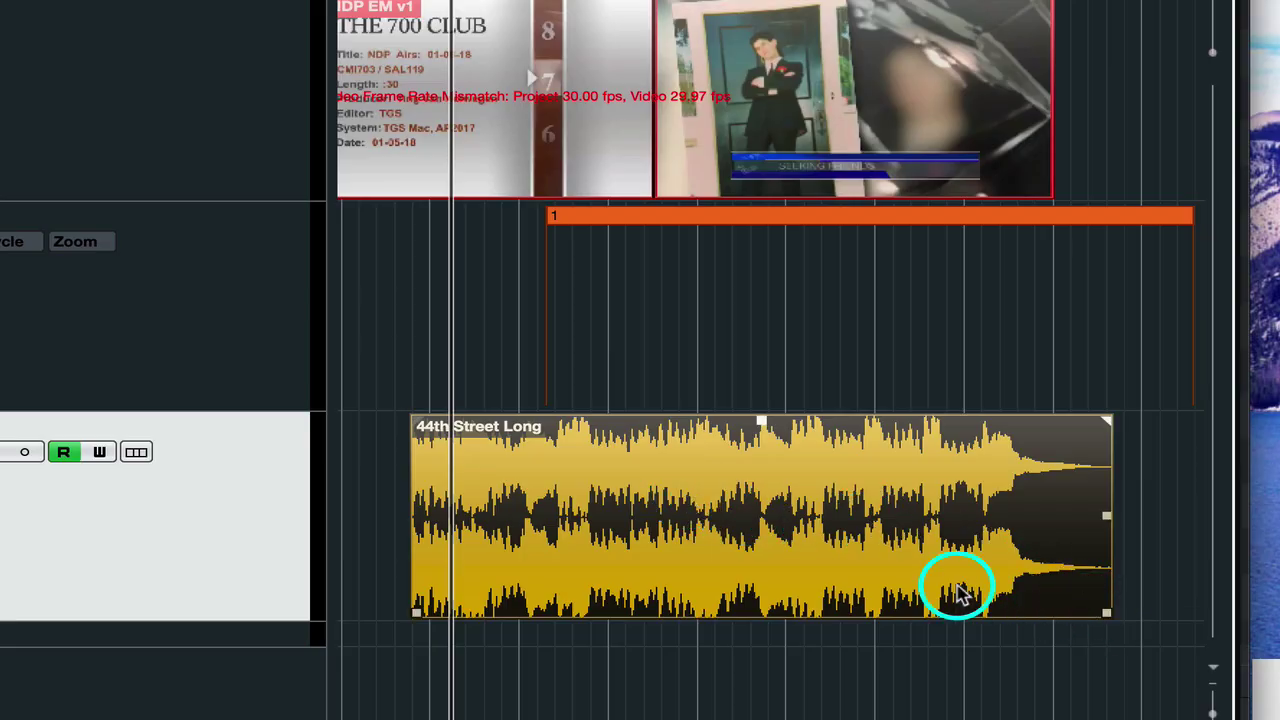
Lower the 44th Street Long clip's volume to -3.25 dB and trim its end shorter.
key("space")
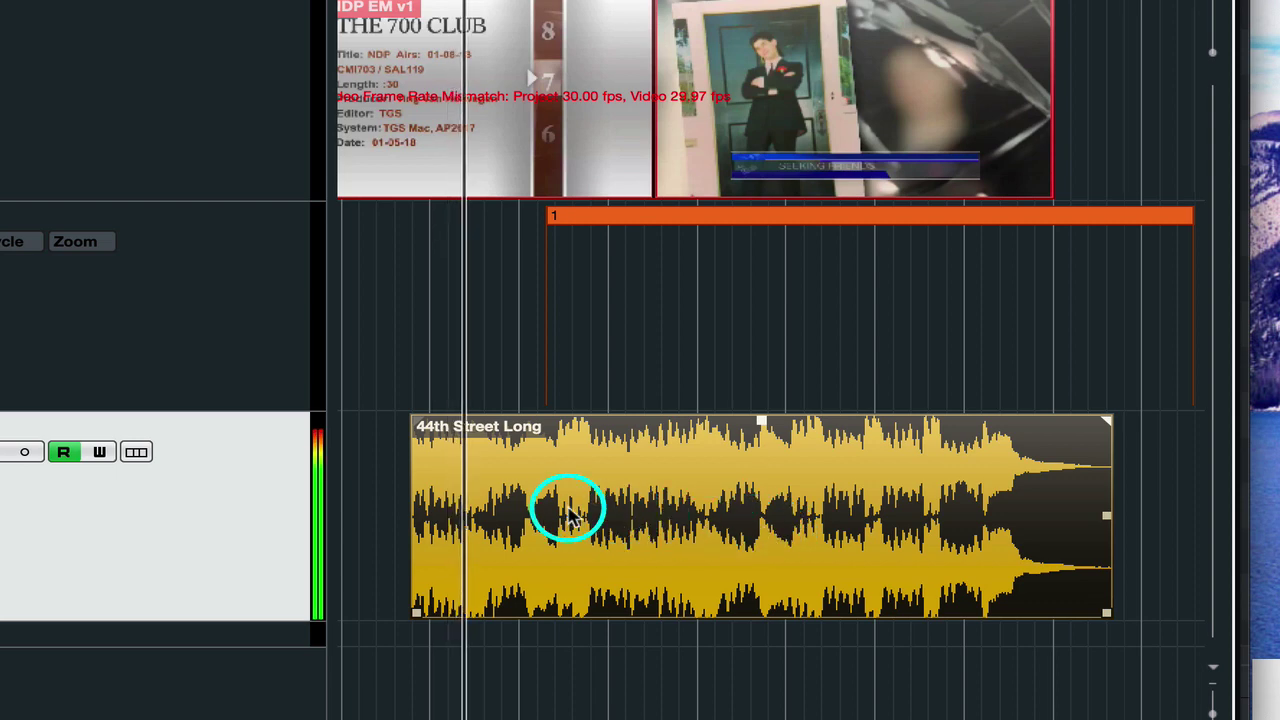
left_click_drag(761, 421, 760, 563)
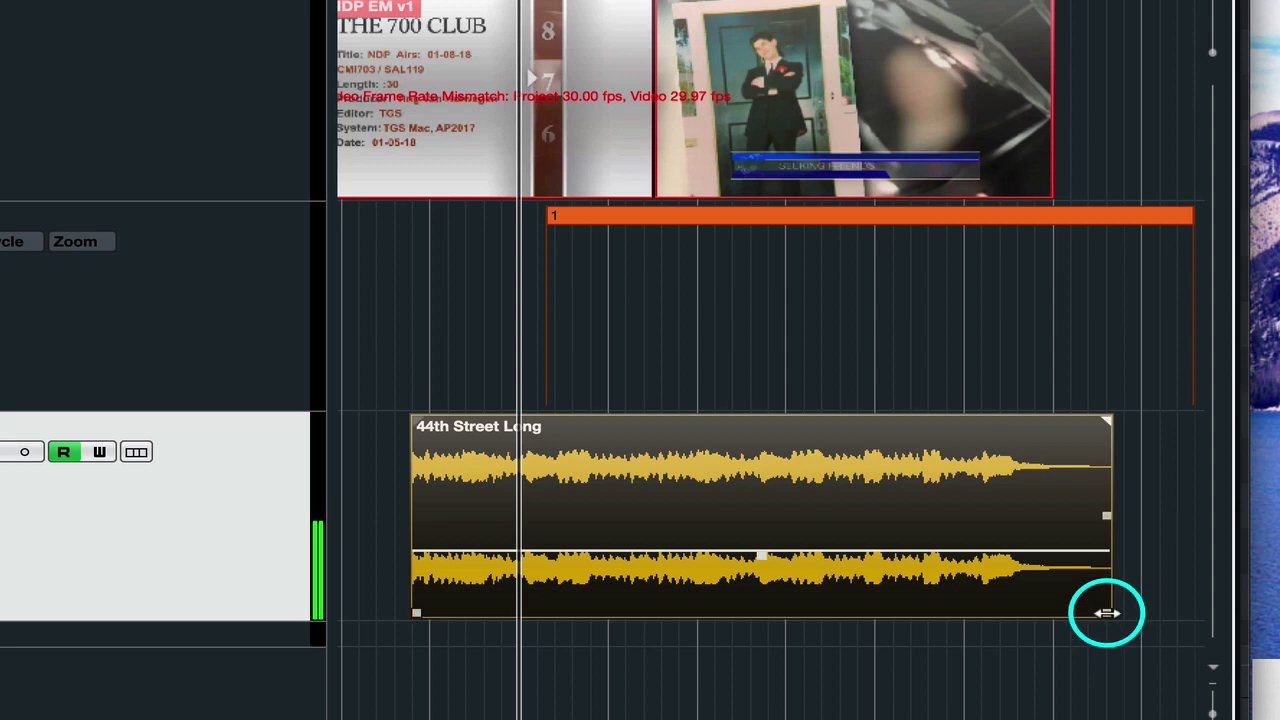
left_click_drag(1108, 609, 711, 606)
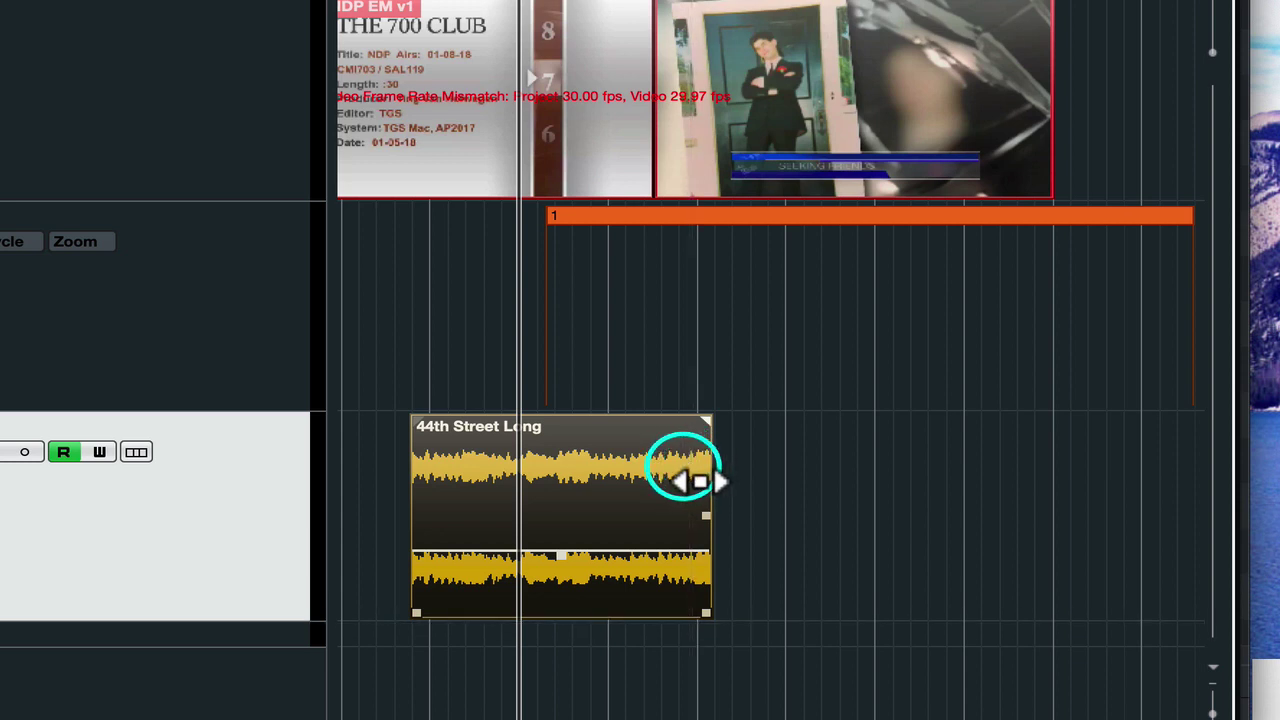
Slip the audio inside 44th Street Long to offset 0:00:22:15, extend its end, and slip again.
left_click(692, 481)
left_click_drag(692, 481, 322, 591)
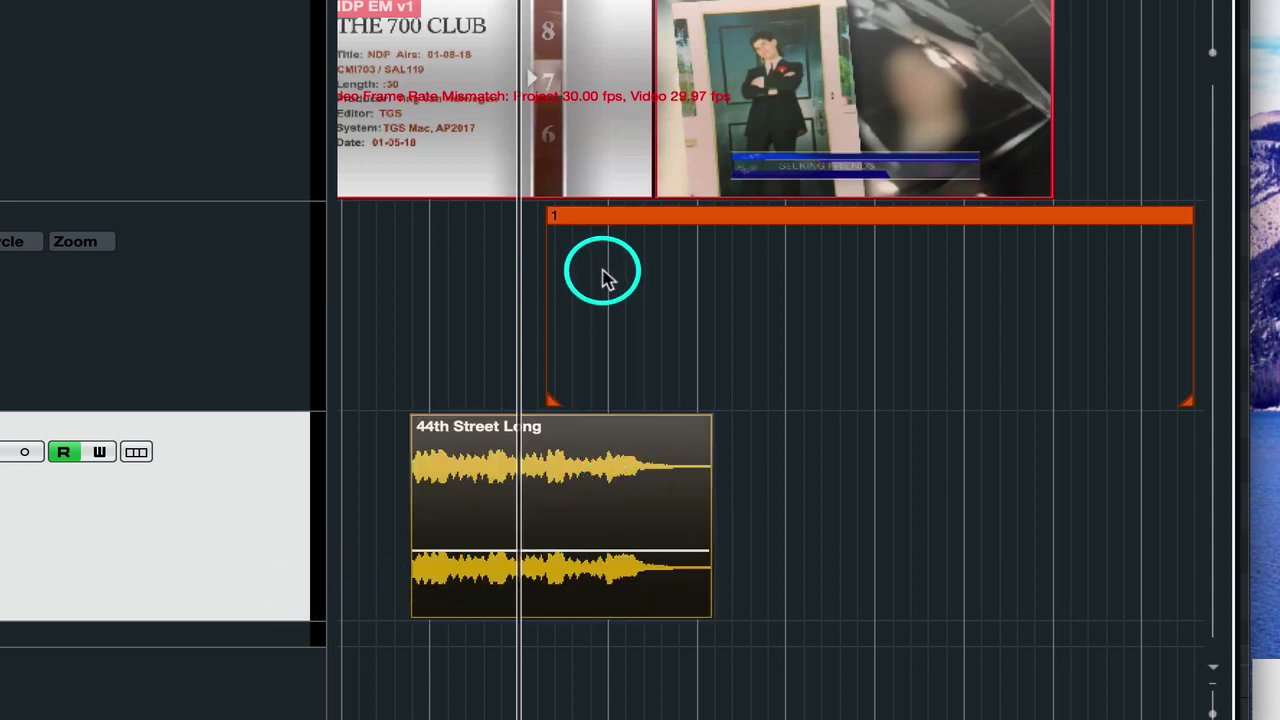
left_click_drag(543, 514, 576, 528)
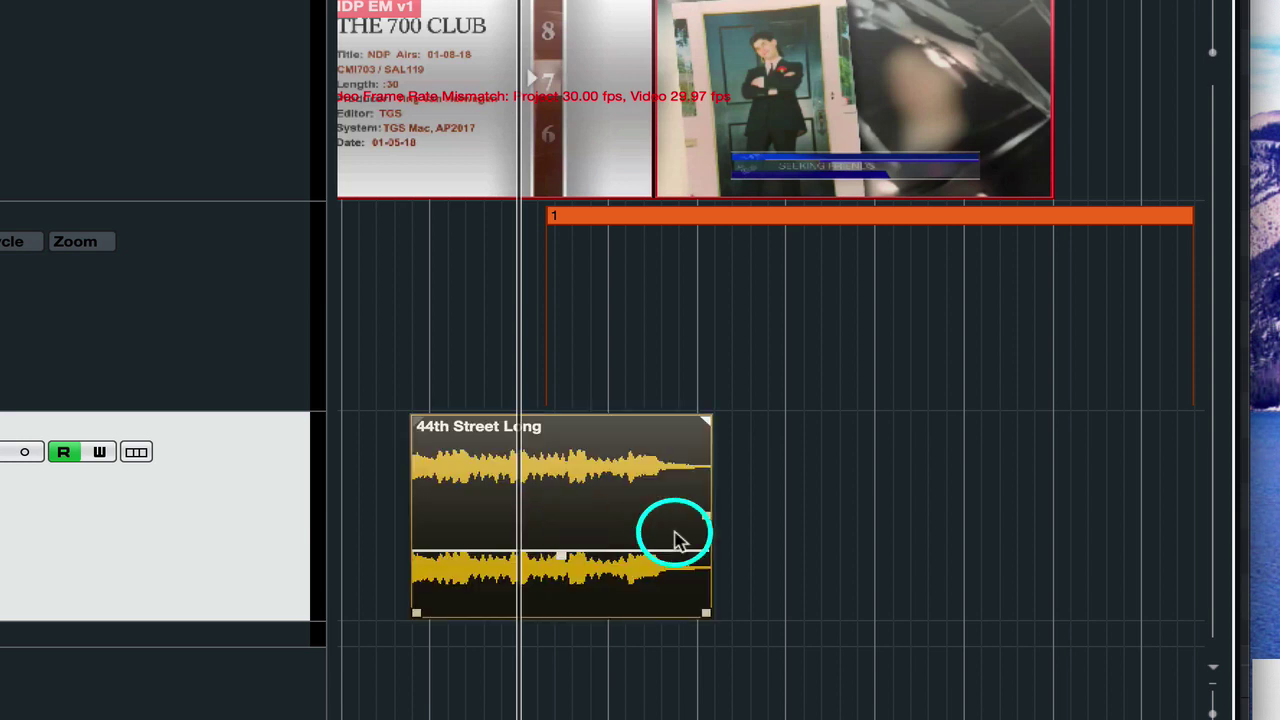
left_click_drag(707, 611, 692, 646)
left_click(600, 555)
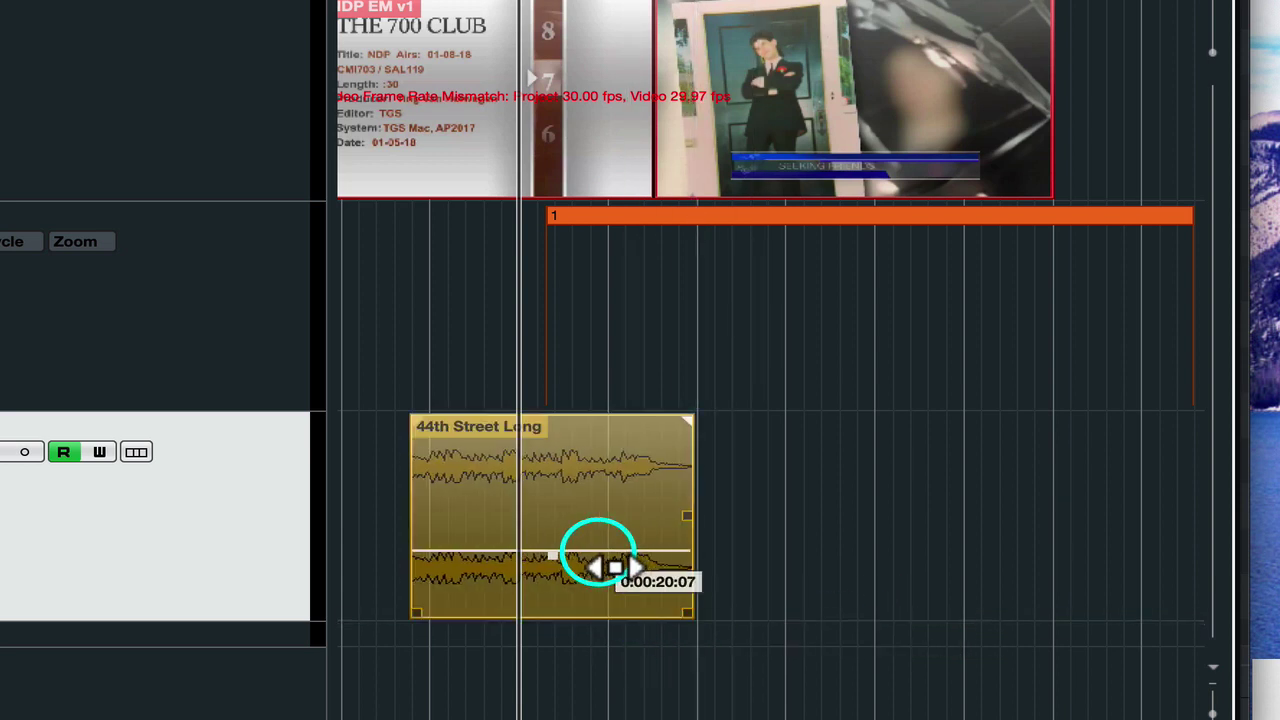
left_click_drag(615, 567, 562, 584)
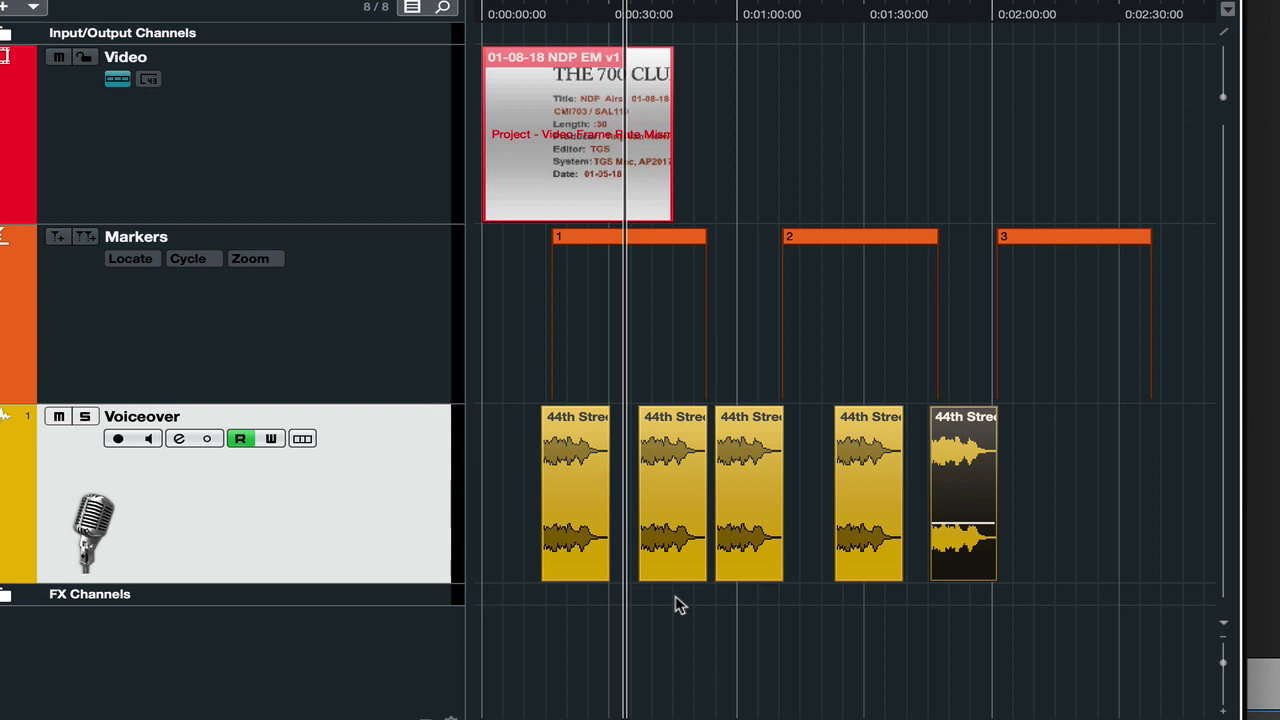
Delete the second voiceover clip on the Voiceover track.
left_click(676, 550)
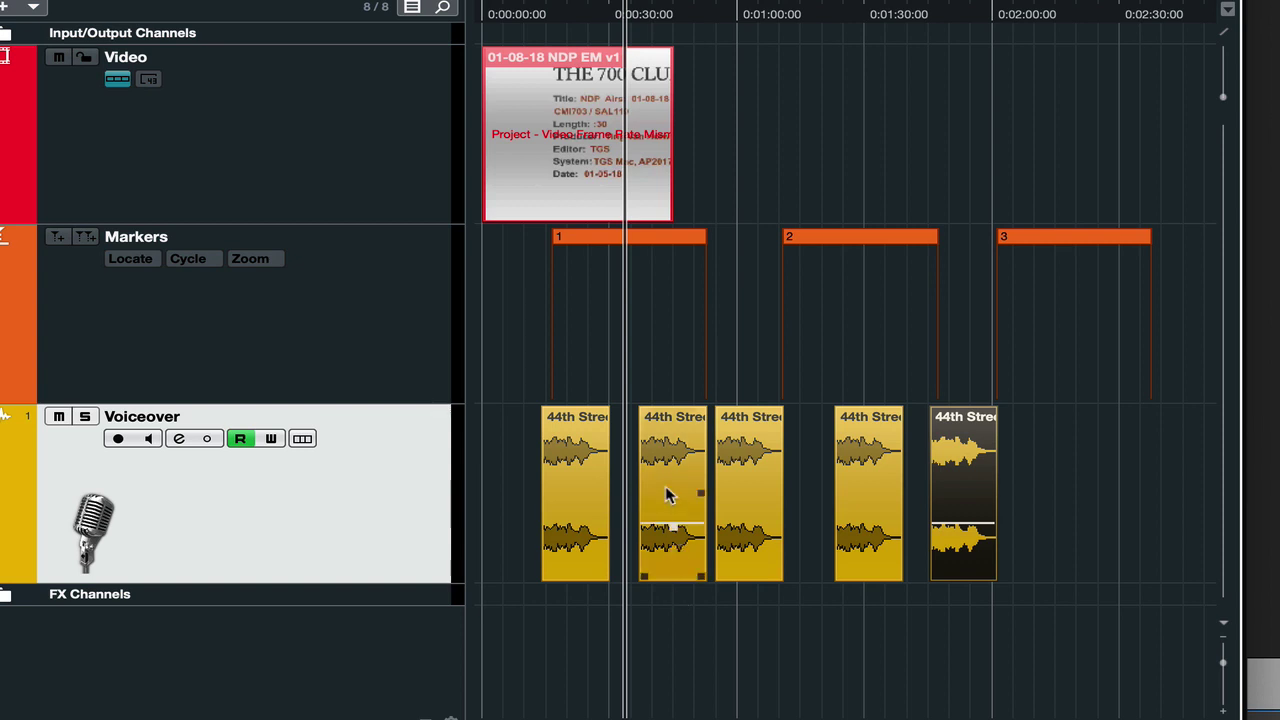
left_click(590, 486)
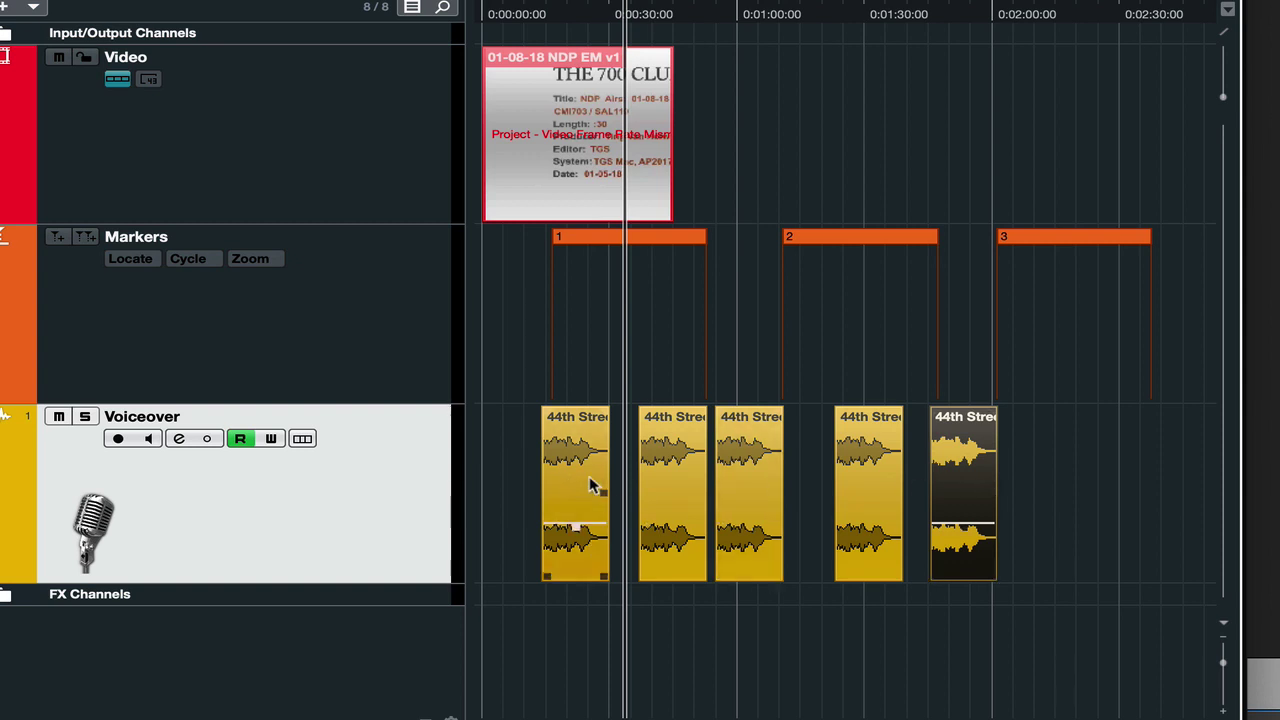
left_click(676, 481)
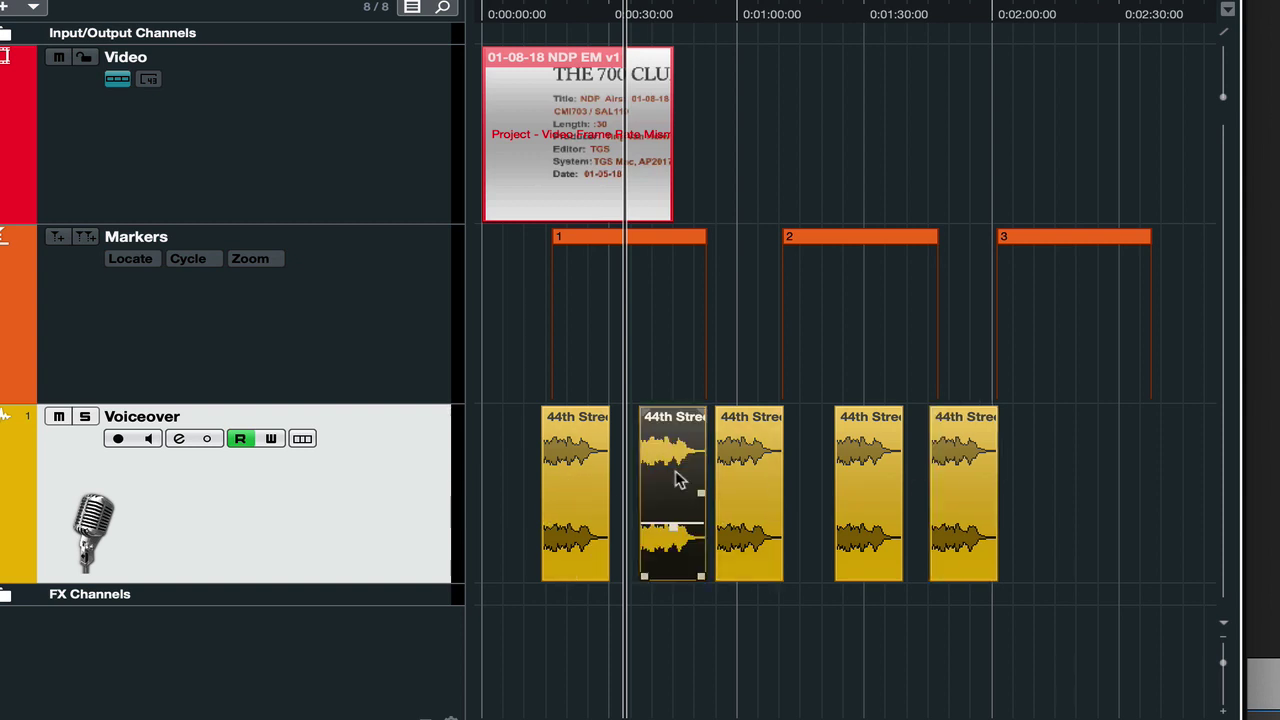
key("Delete")
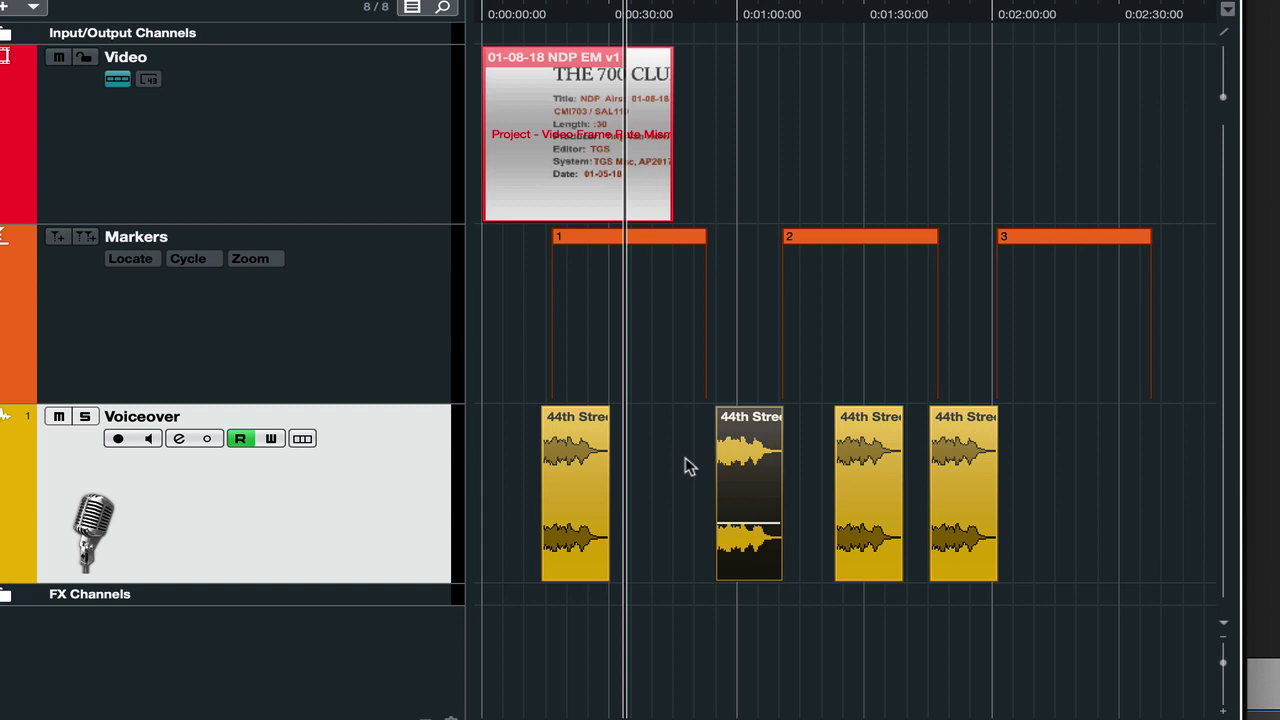
Select all later clips plus markers 2 and 3 and drag them left to close the gap.
key("8")
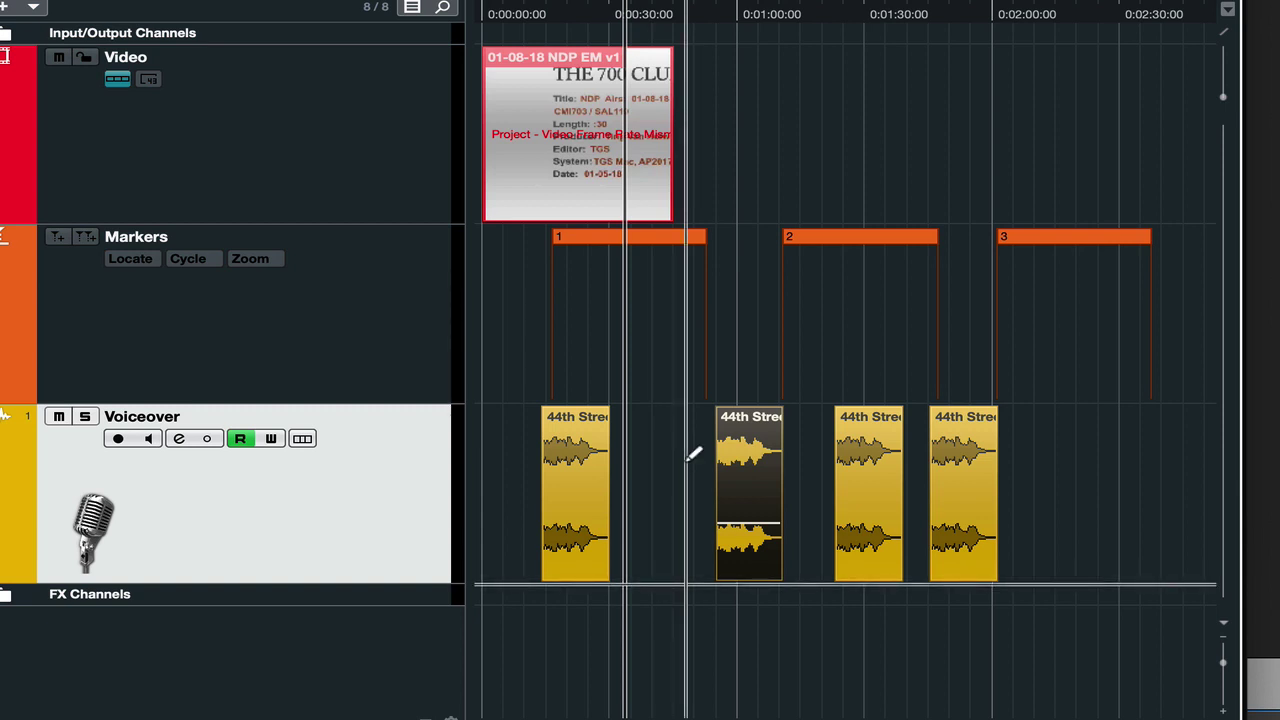
key("ctrl+shift+End")
key("1")
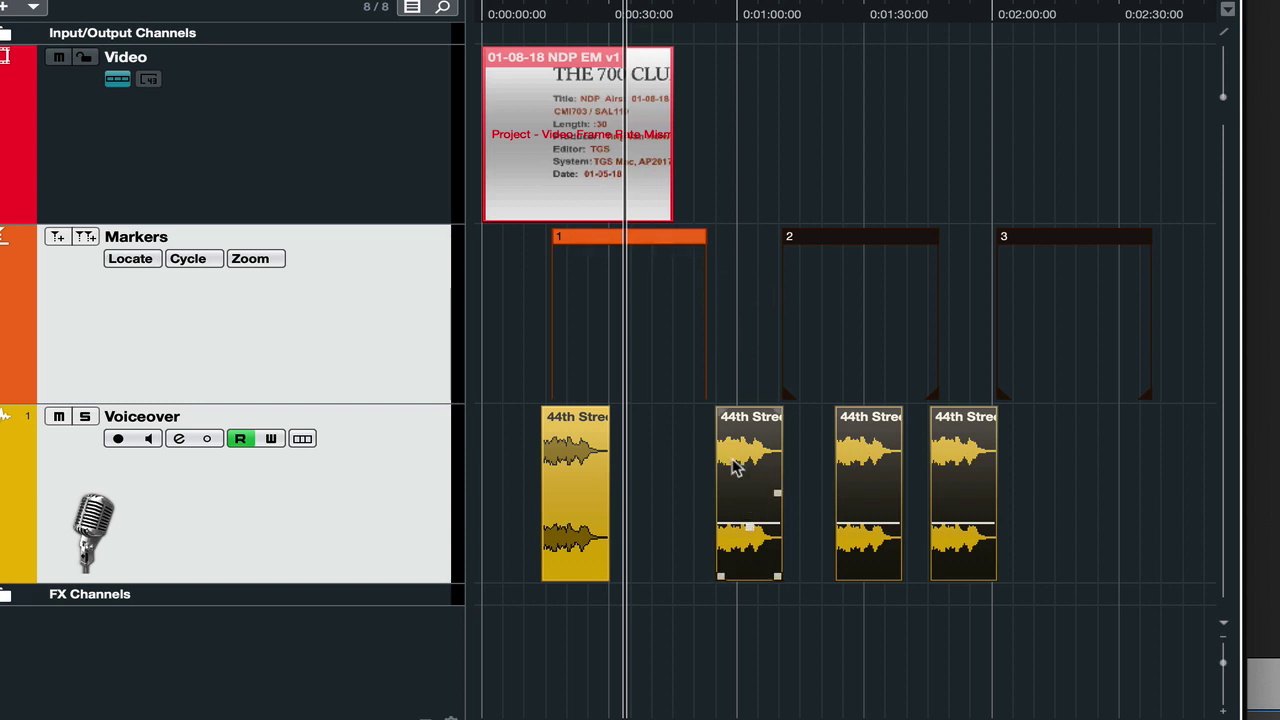
left_click_drag(735, 468, 645, 475)
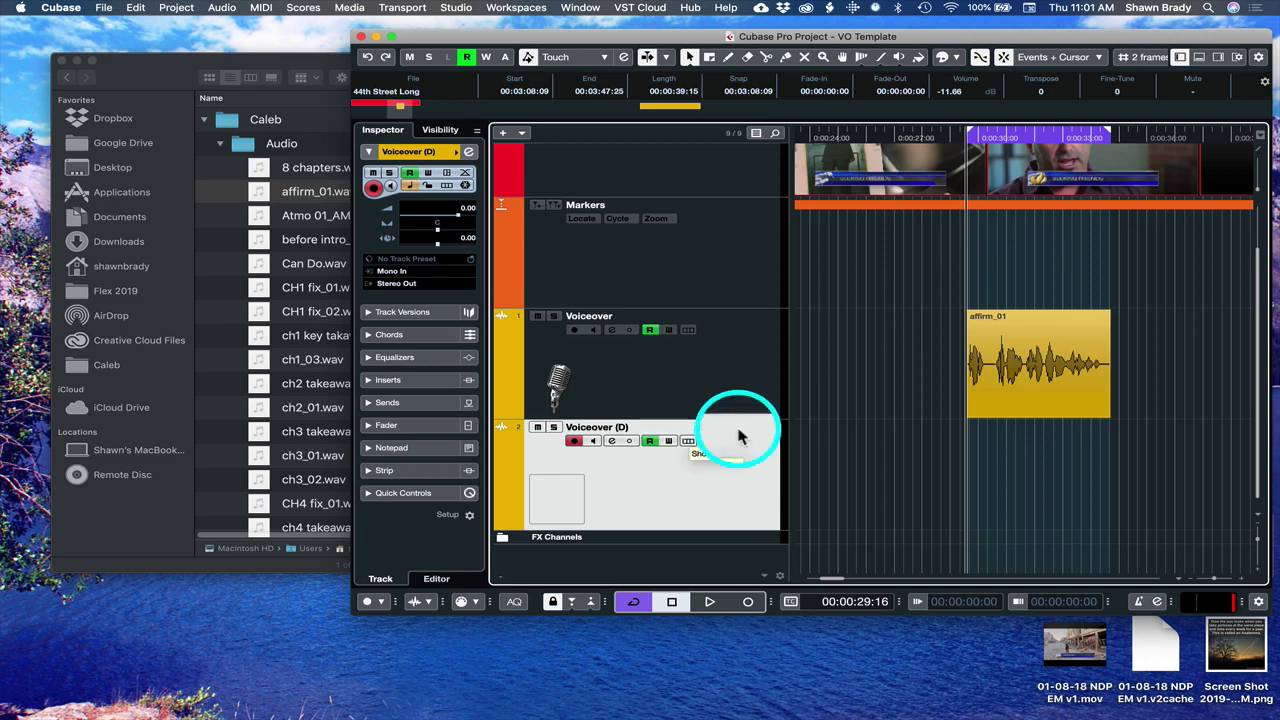
left_click(1022, 378)
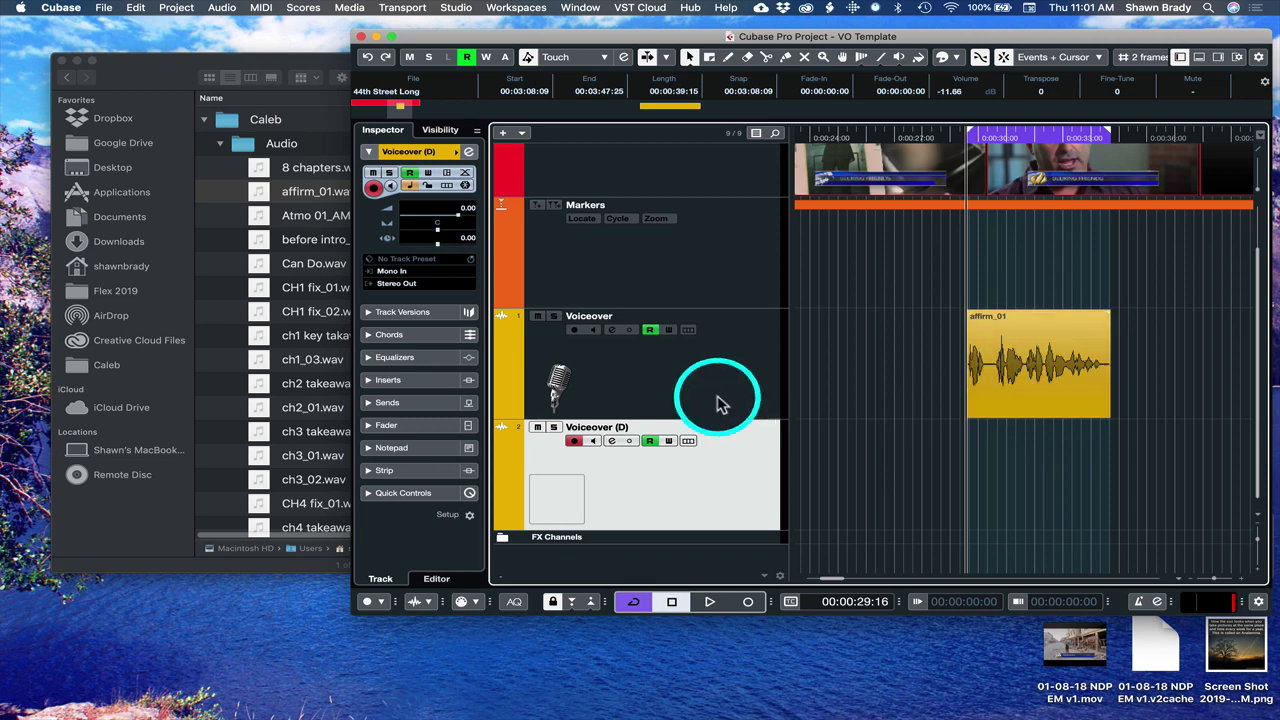
mouse_move(1035, 368)
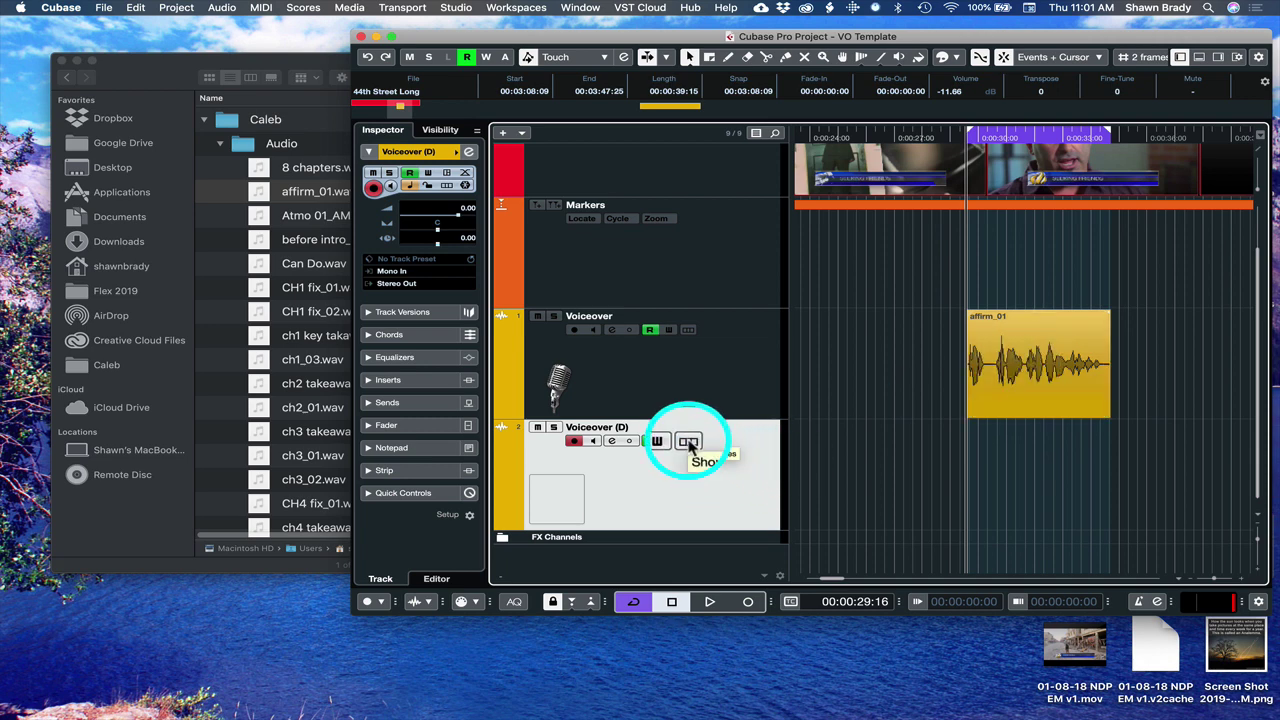
Reveal Lane 1 and Lane 2 under Voiceover (D) and select the affirm_01 clip.
left_click(688, 441)
scroll(737, 440, "down", 5)
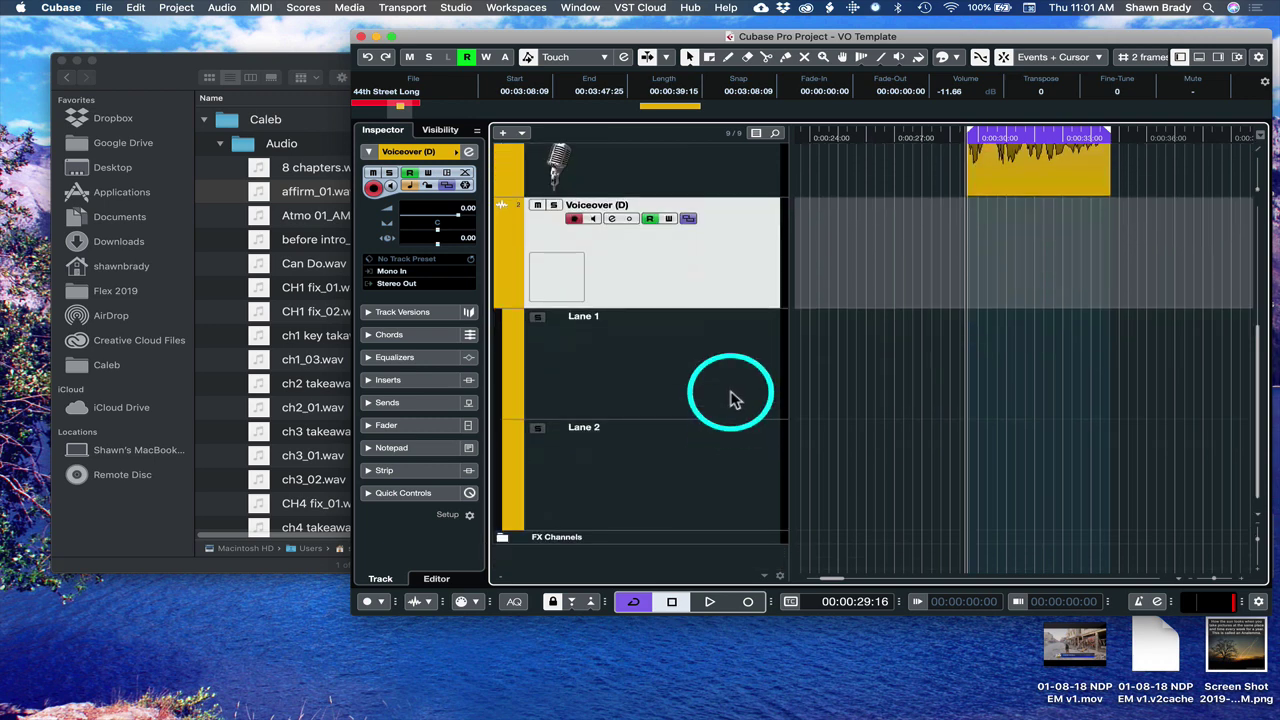
scroll(751, 380, "up", 3)
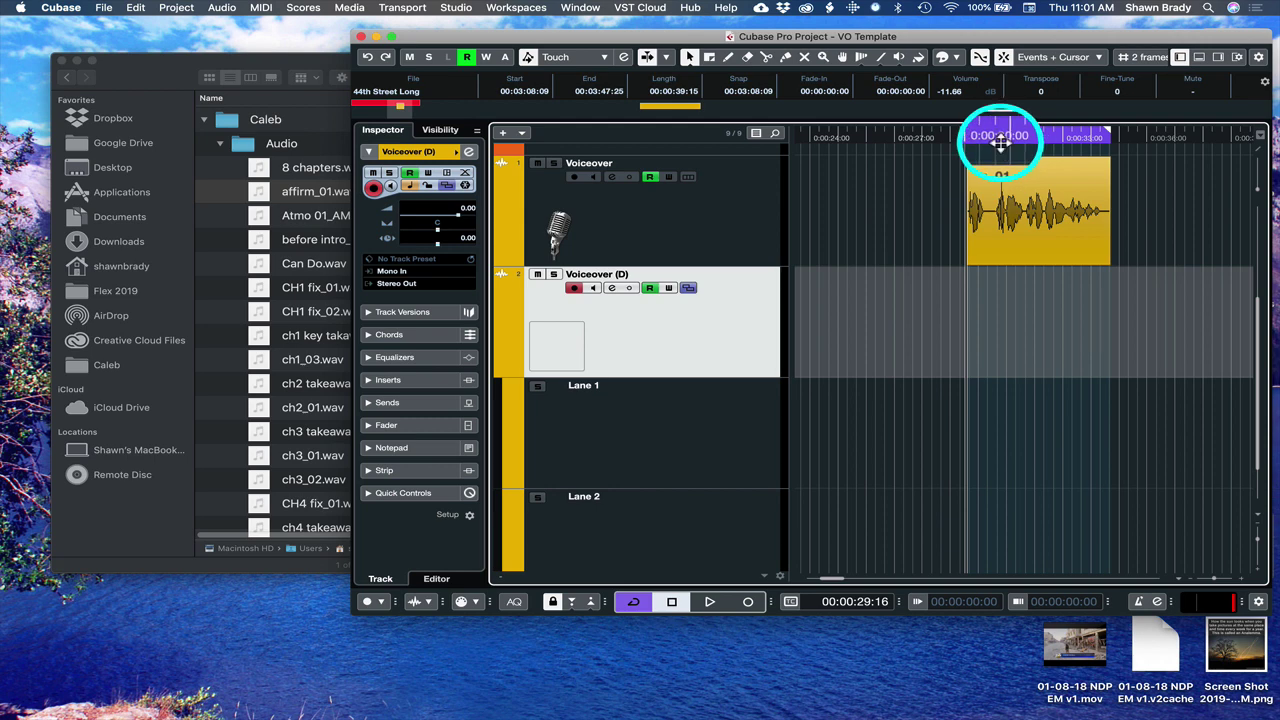
left_click(997, 230)
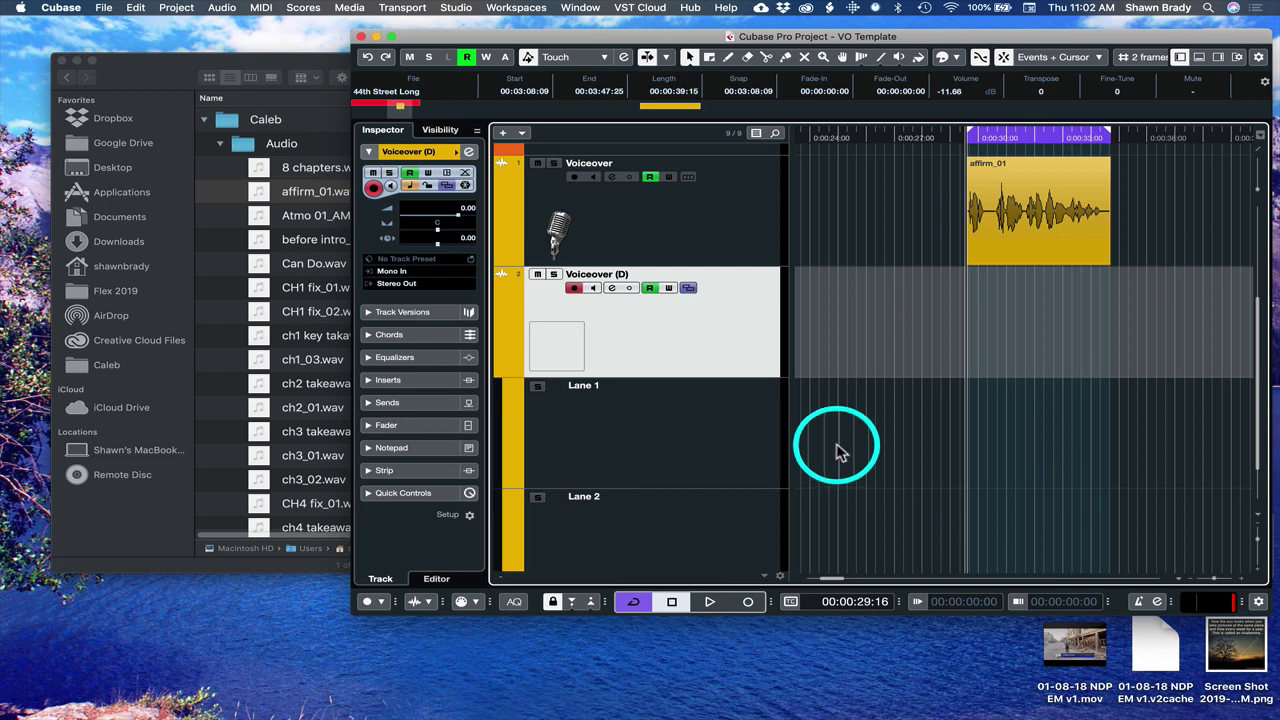
scroll(838, 452, "down", 2)
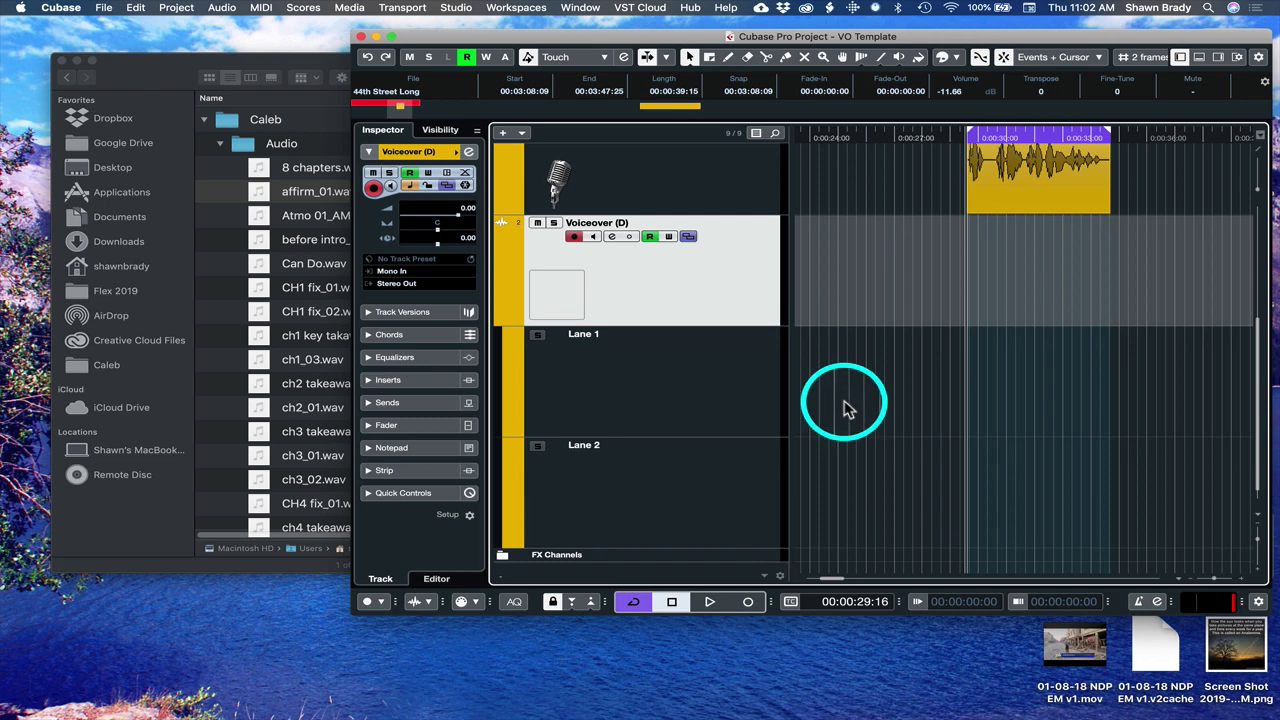
scroll(846, 404, "up", 2)
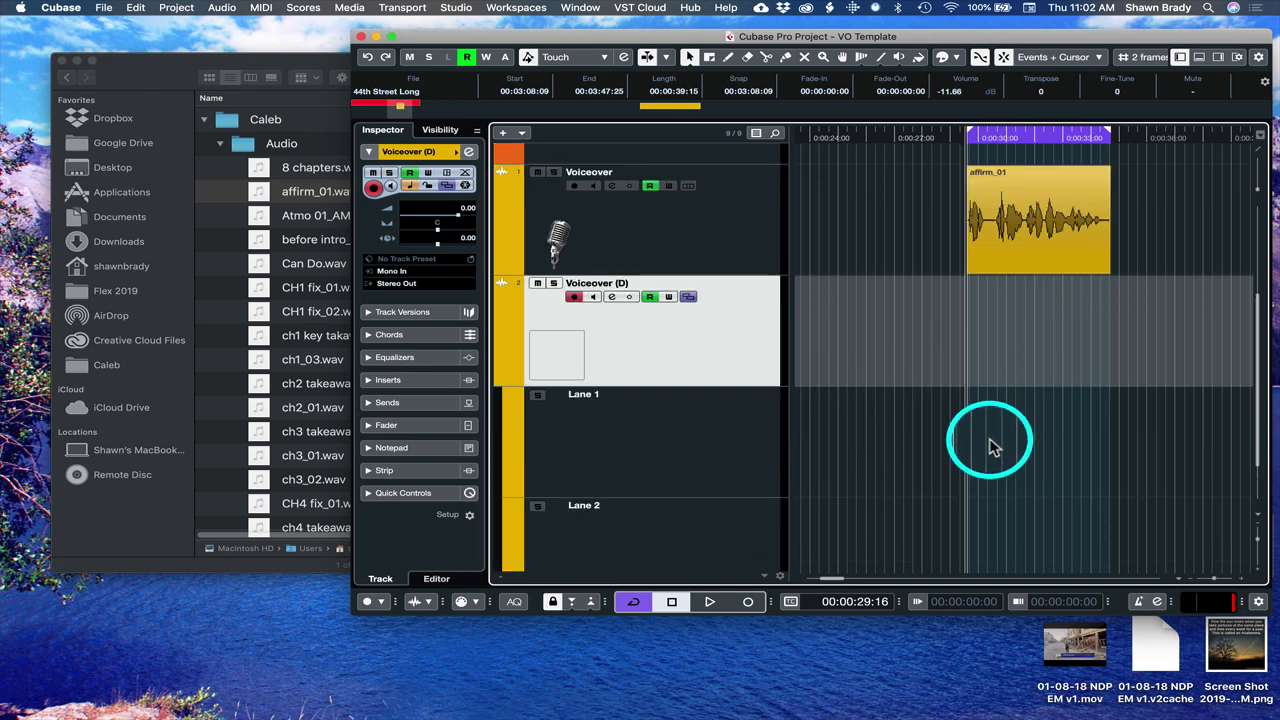
scroll(997, 440, "down", 2)
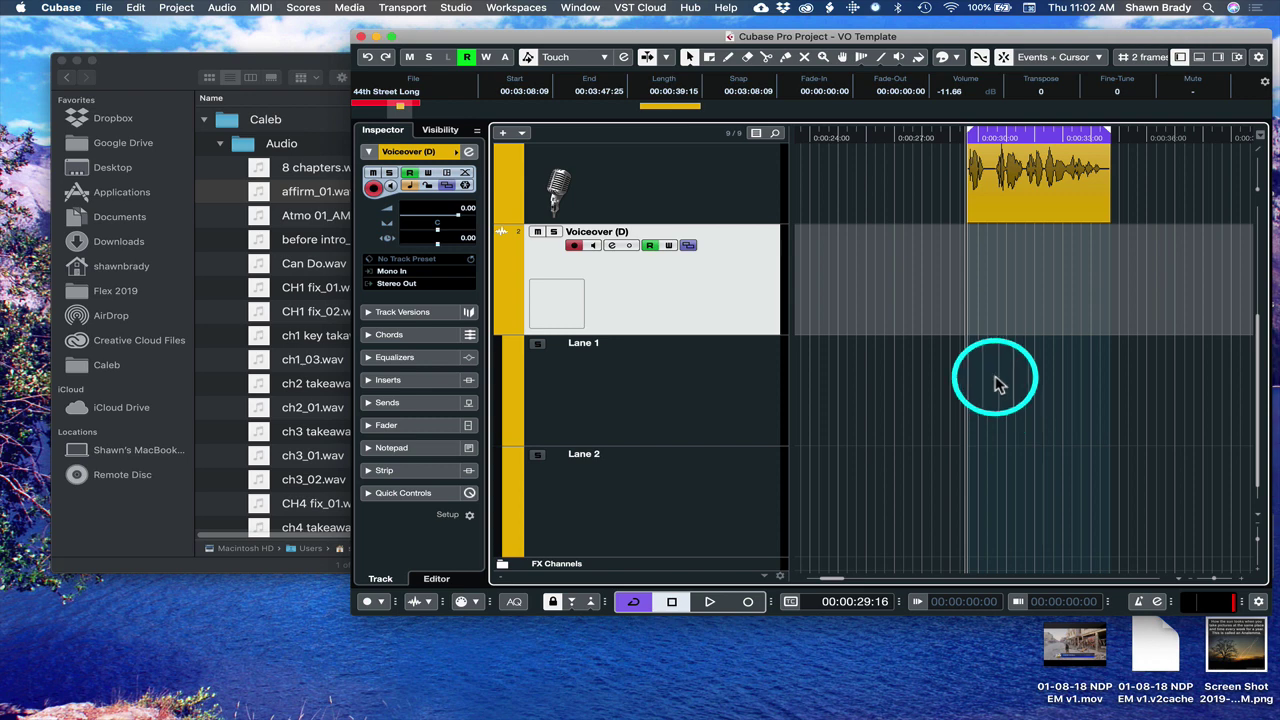
scroll(994, 380, "up", 2)
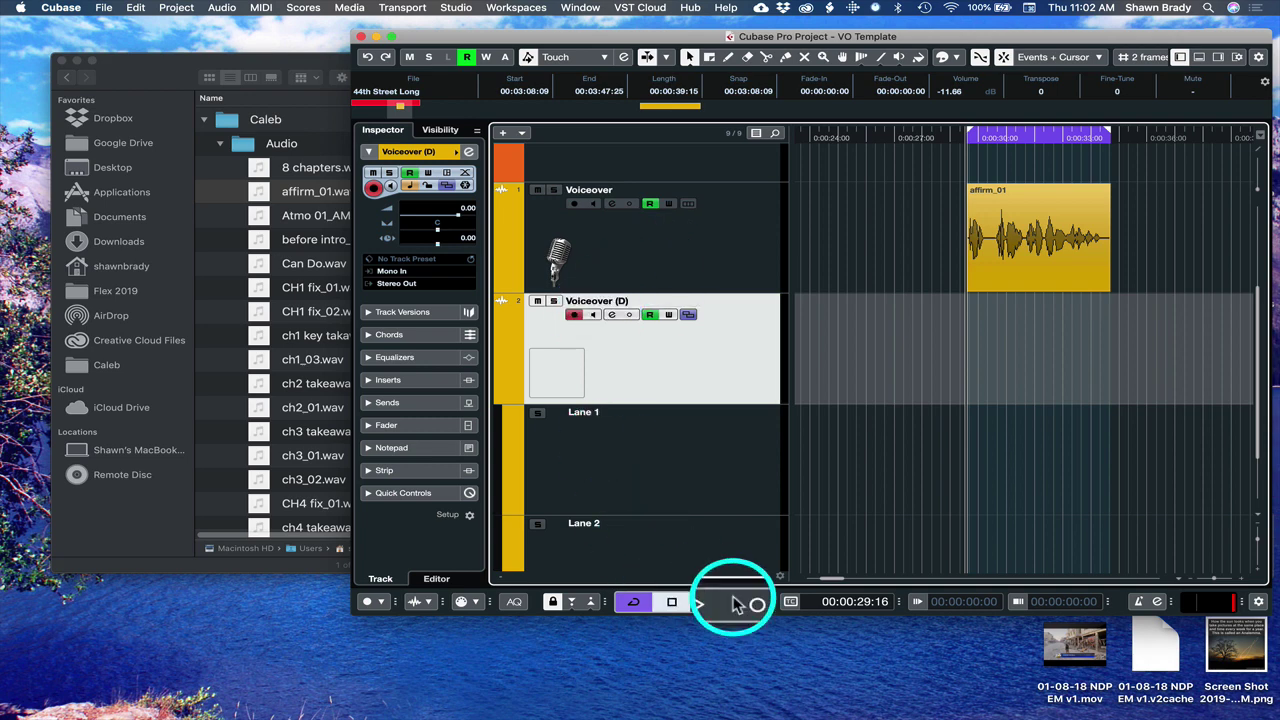
Cycle-record four takes on Voiceover (D) under affirm_01, then stop recording.
left_click(748, 601)
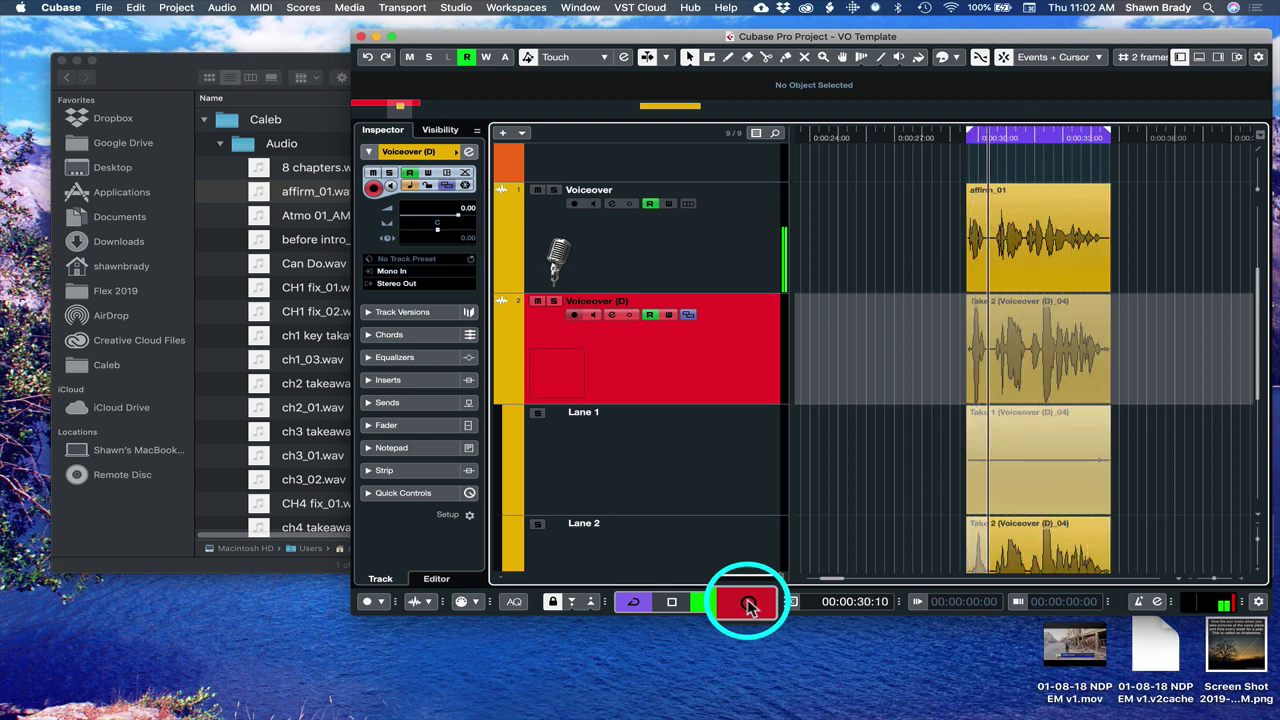
left_click(748, 605)
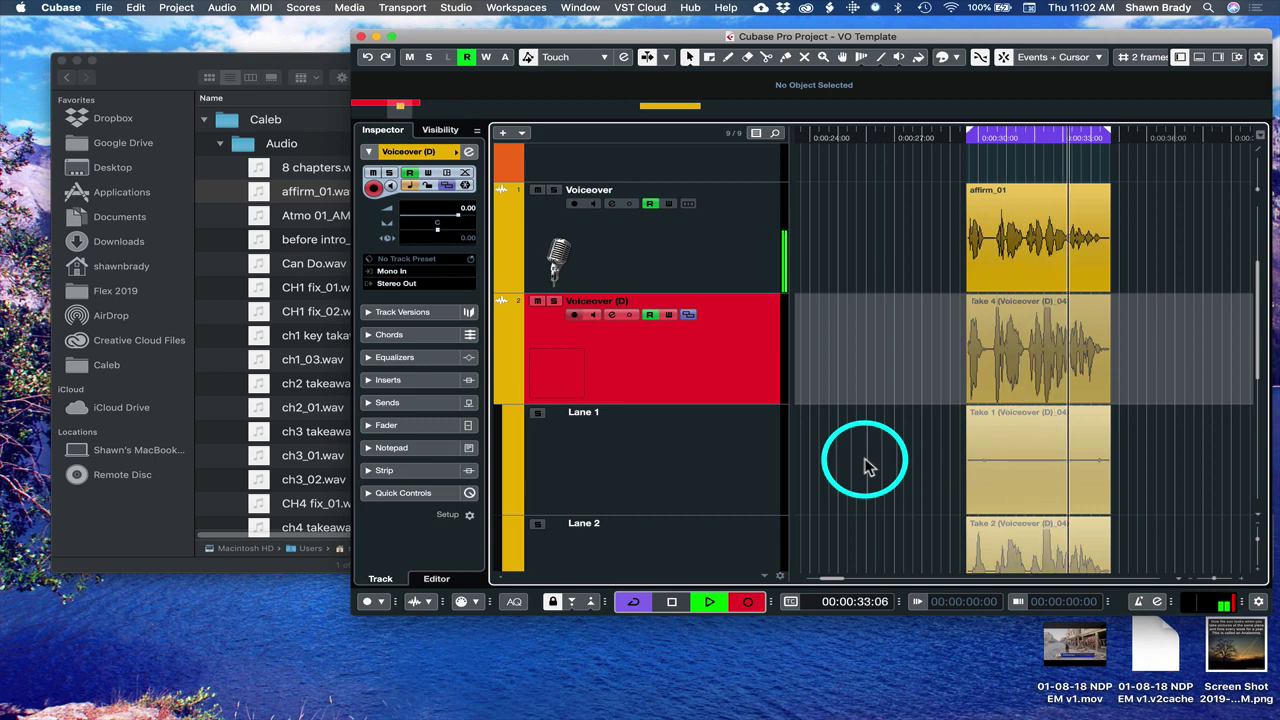
key("space")
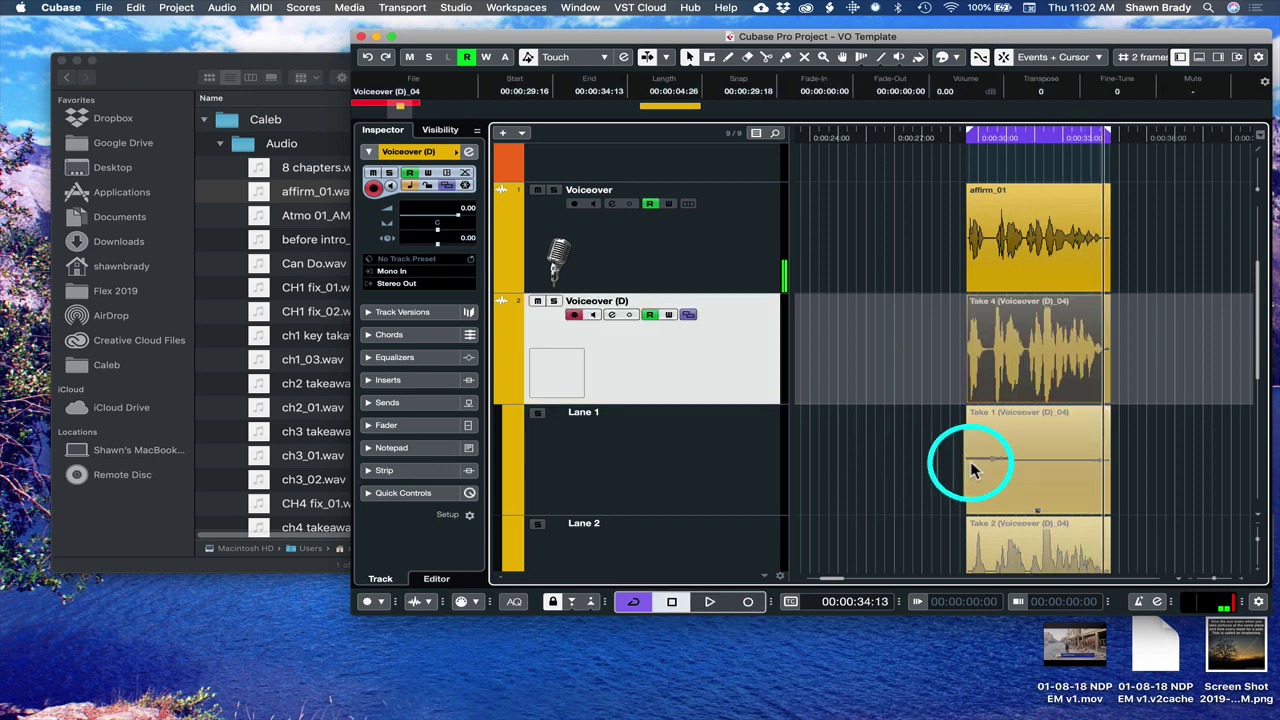
Make Take 4 the active take and delete Take 1 from Lane 1.
scroll(965, 465, "down", 5)
left_click(971, 468)
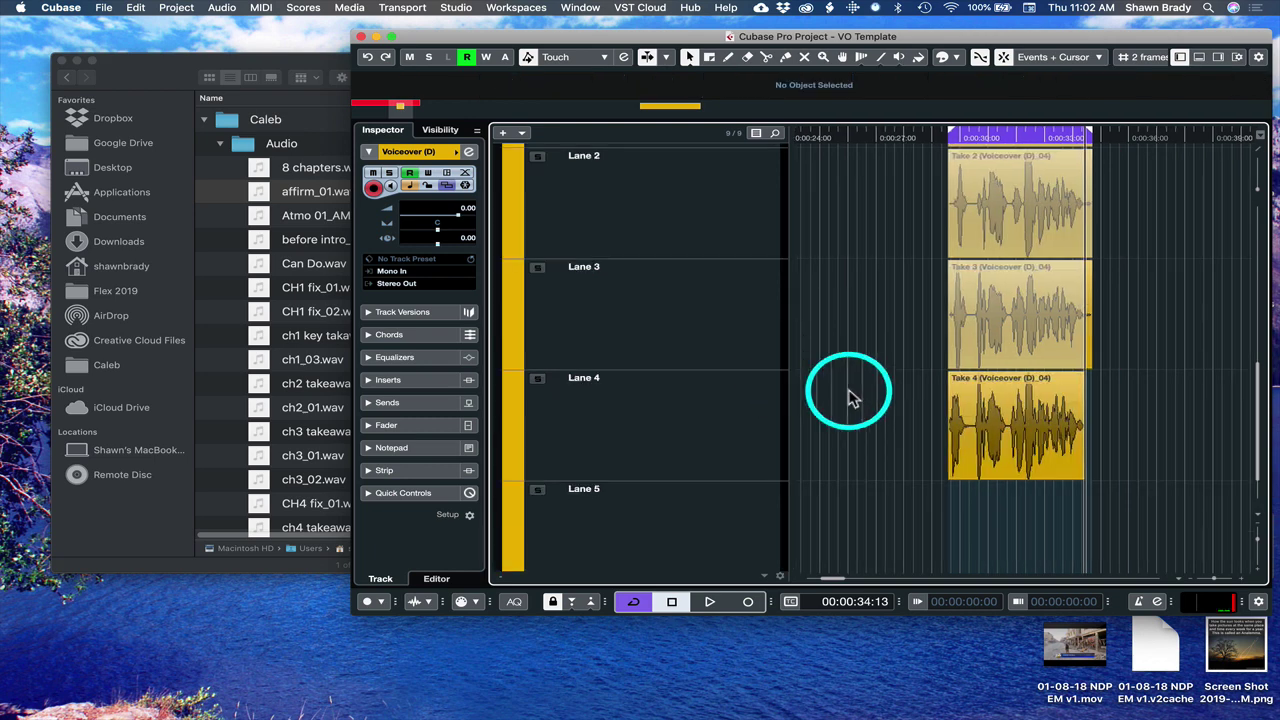
scroll(851, 389, "up", 4)
left_click(968, 272)
key("Delete")
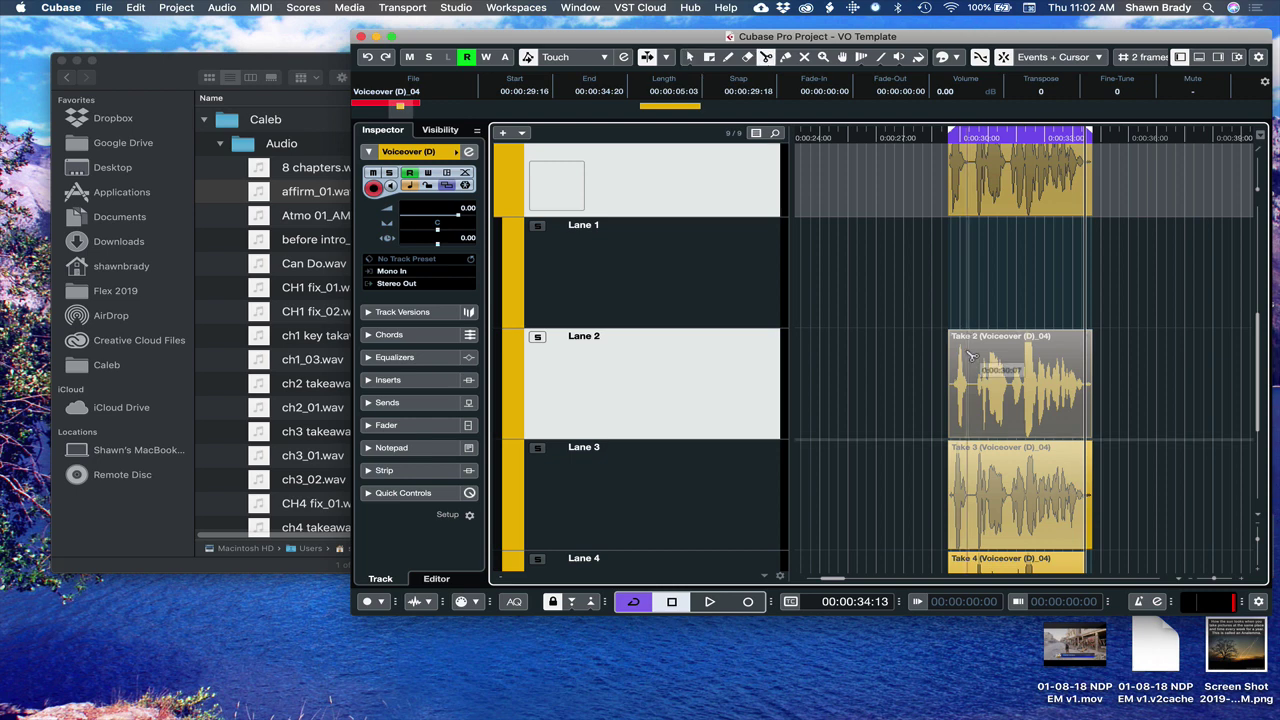
Split Take 2 at 0:00:30:11 and 0:00:31:21, and the Lane 3 take at 0:00:31:21 and 0:00:33:03.
key("3")
left_click(971, 390)
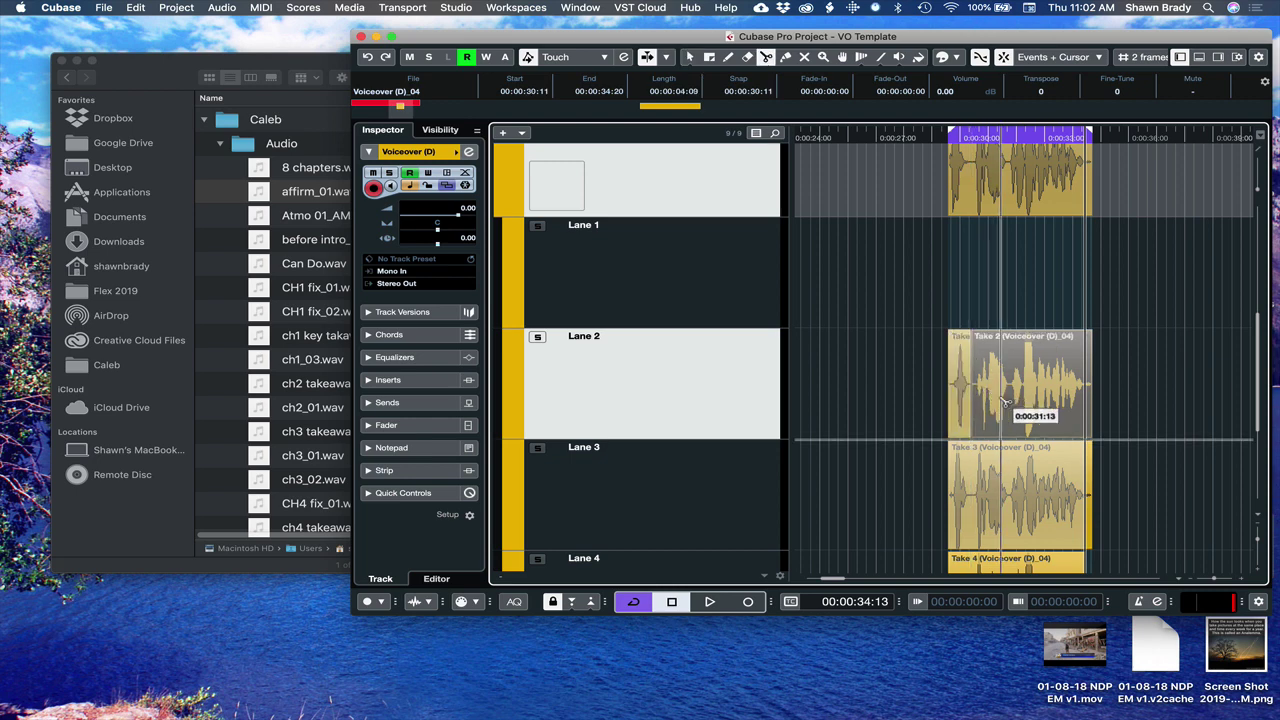
left_click(1010, 395)
left_click(1014, 497)
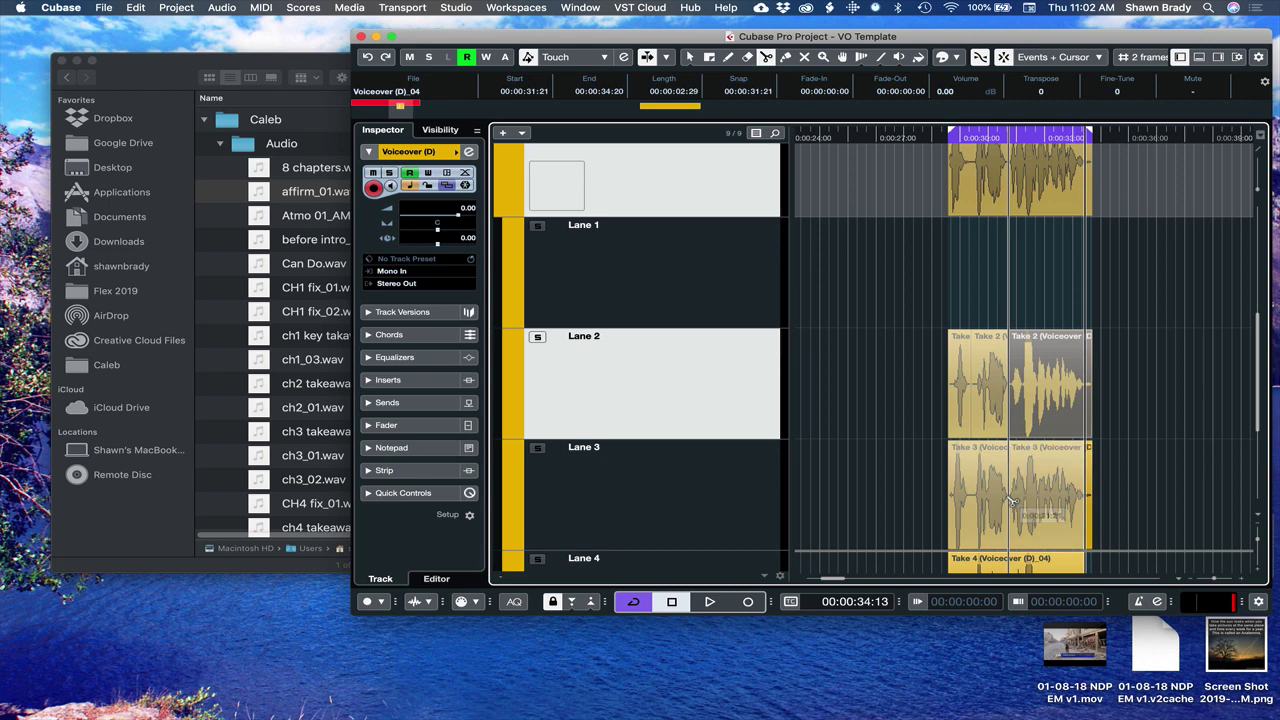
left_click(1052, 516)
key("1")
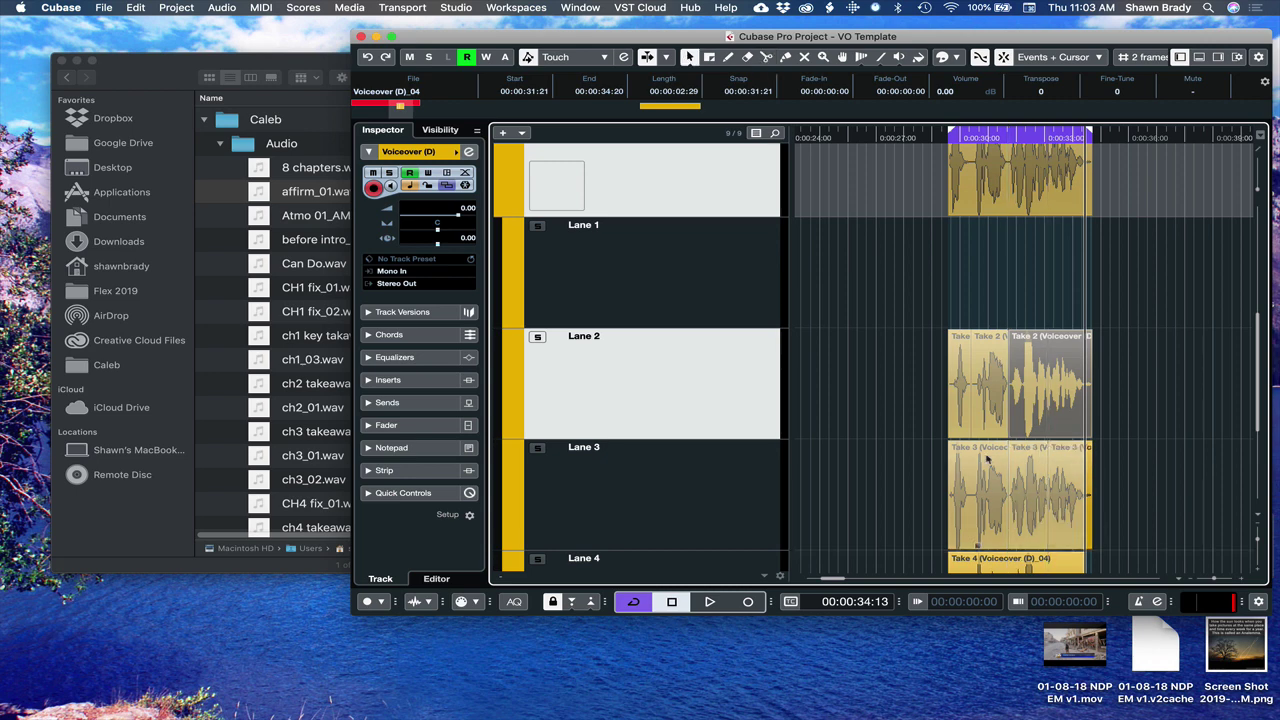
Move the first small Take 2 piece into Lane 5.
left_click(960, 418)
scroll(960, 418, "down", 2)
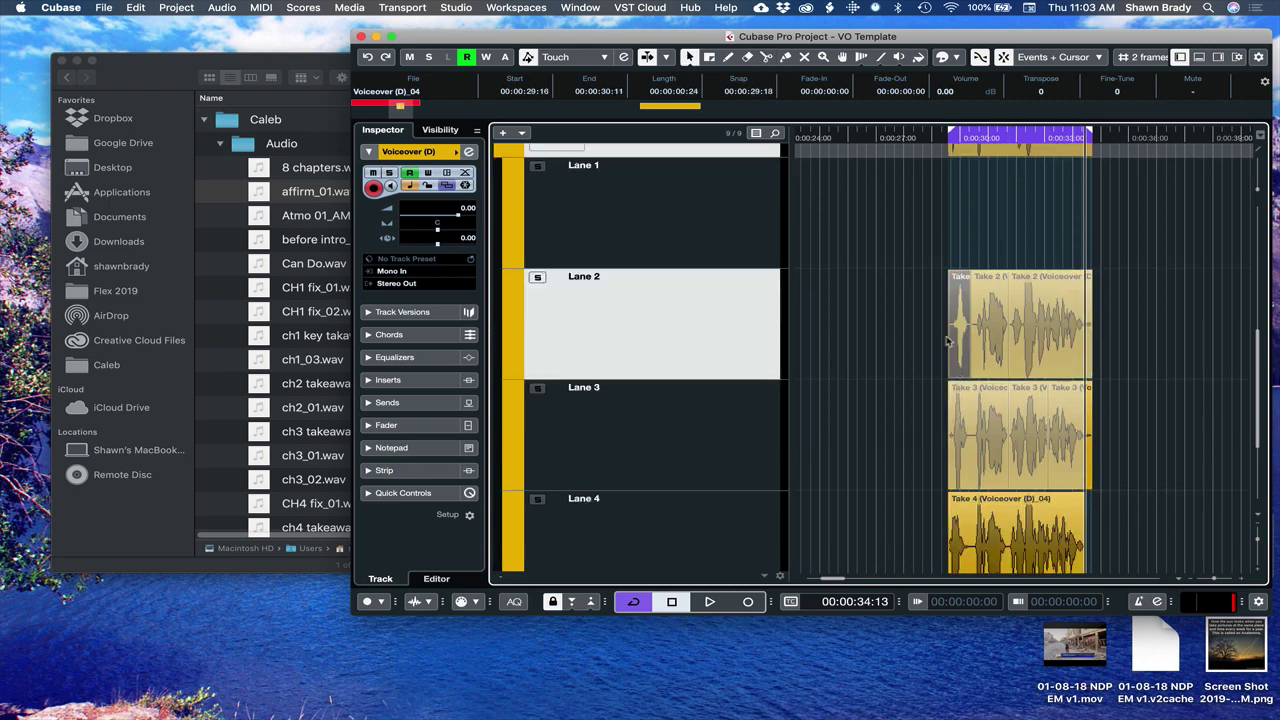
scroll(956, 370, "down", 3)
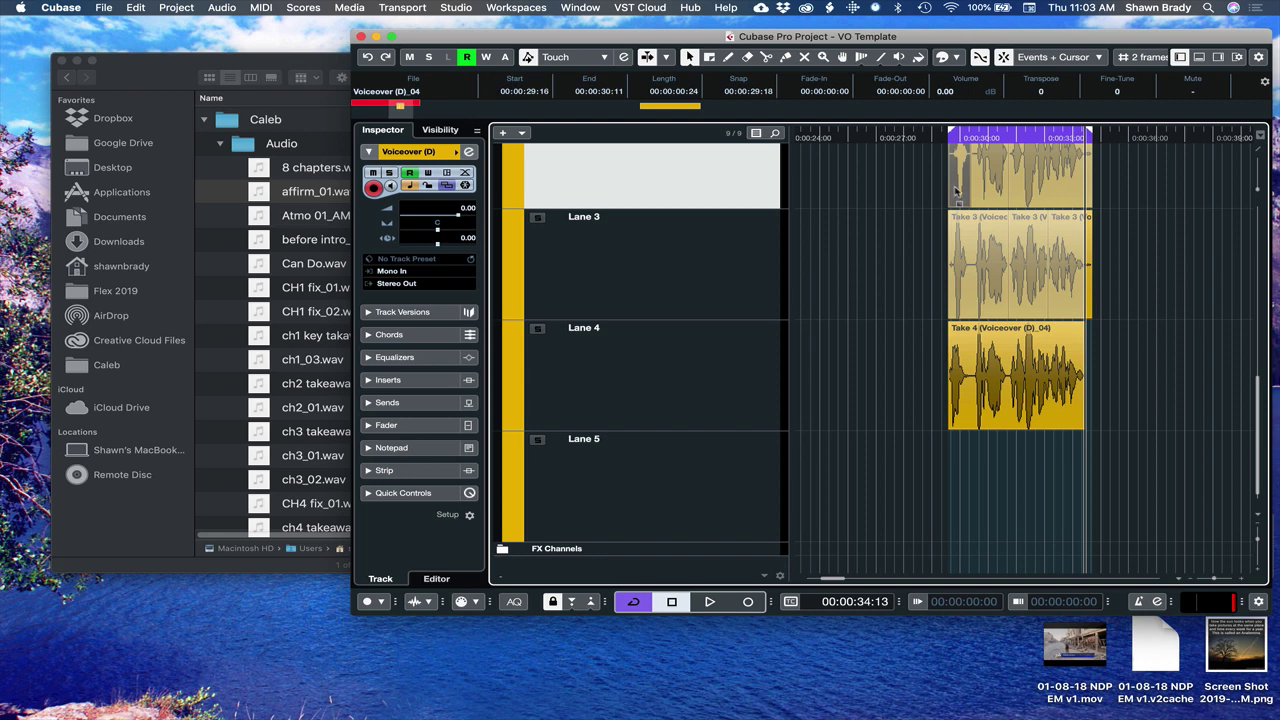
left_click_drag(955, 190, 965, 515)
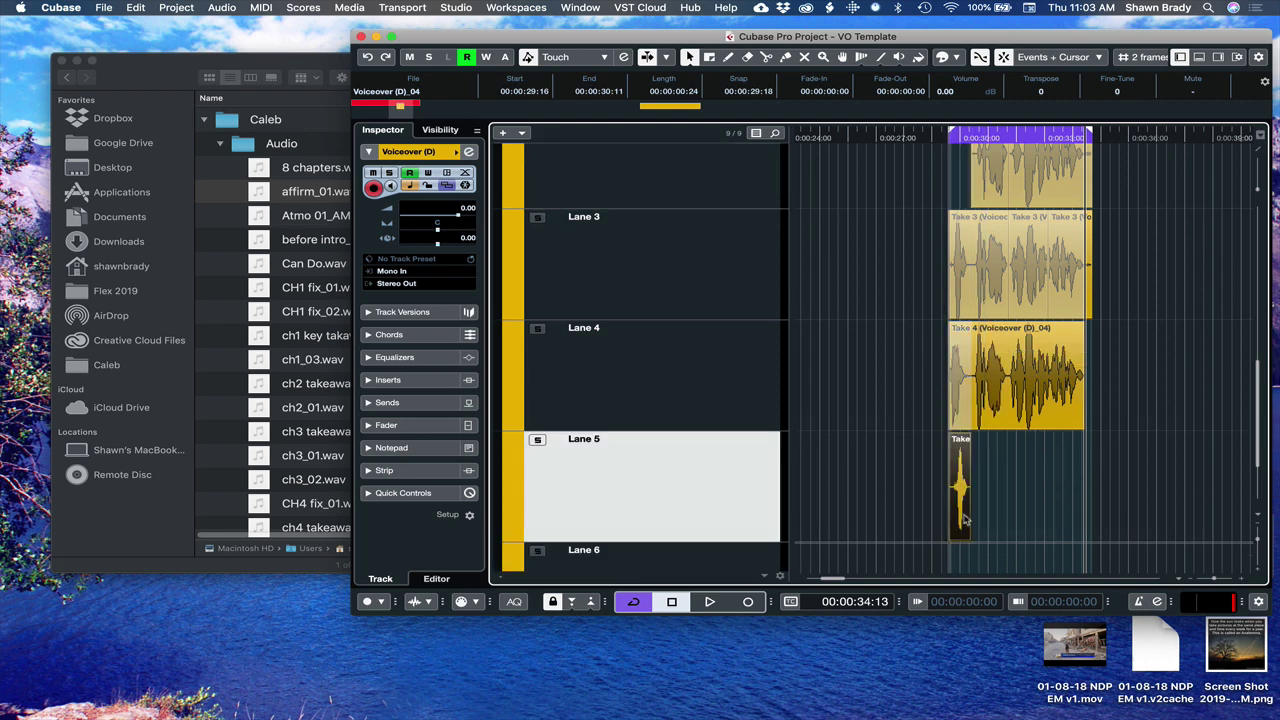
Split the Lane 3 take near 0:00:30:11, then move the Take 3 and Take 4 pieces into Lane 5.
left_click(995, 298)
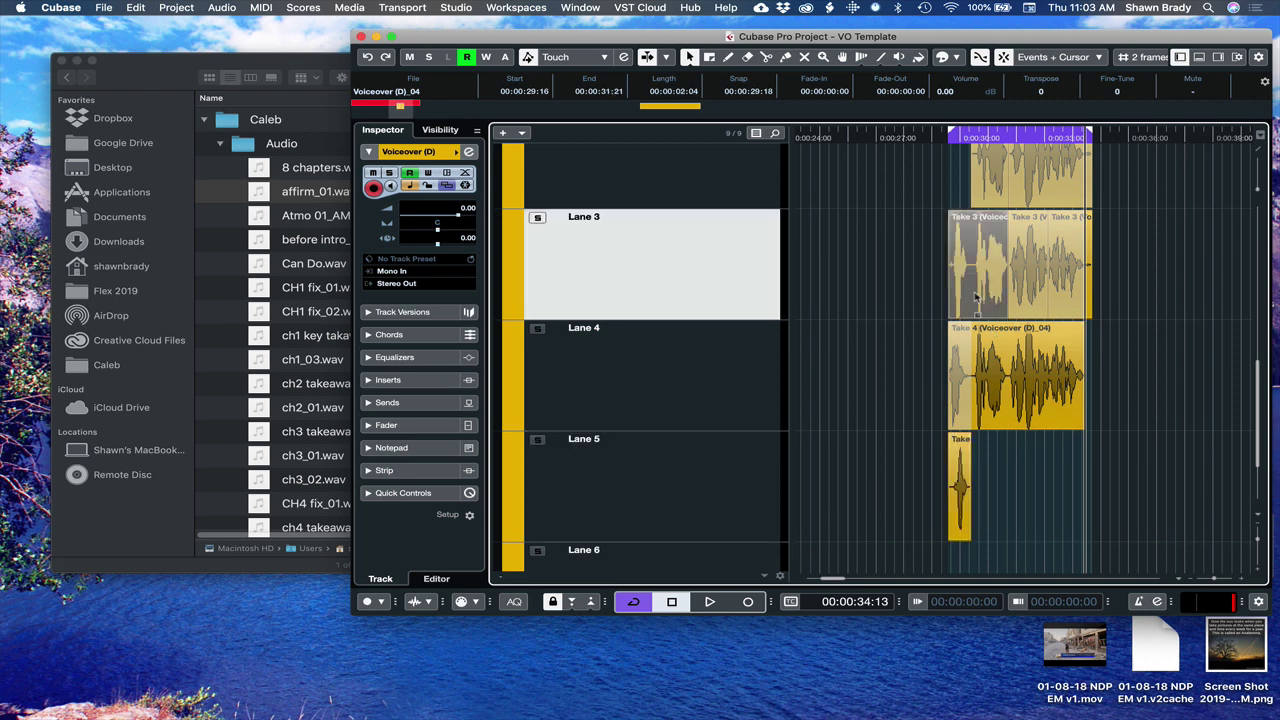
key("3")
left_click(972, 298)
key("1")
left_click_drag(990, 298, 1009, 487)
left_click(1040, 395)
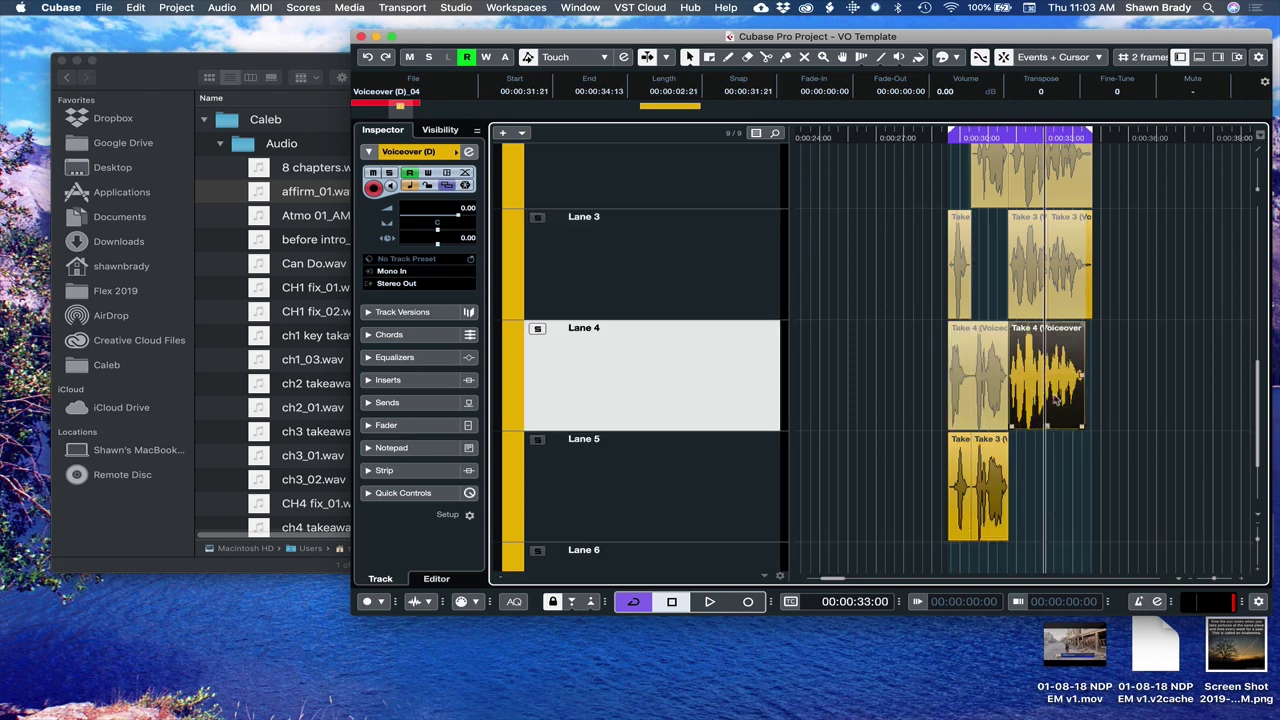
left_click_drag(1055, 400, 1058, 475)
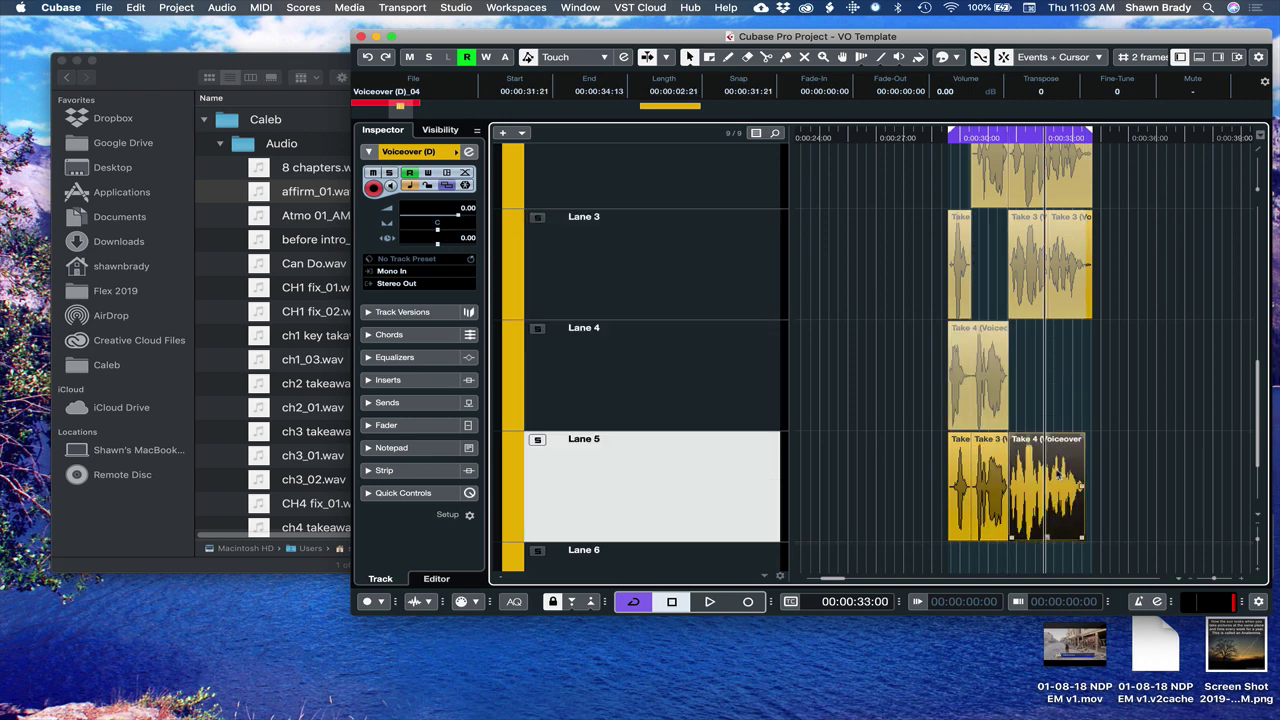
left_click(940, 462)
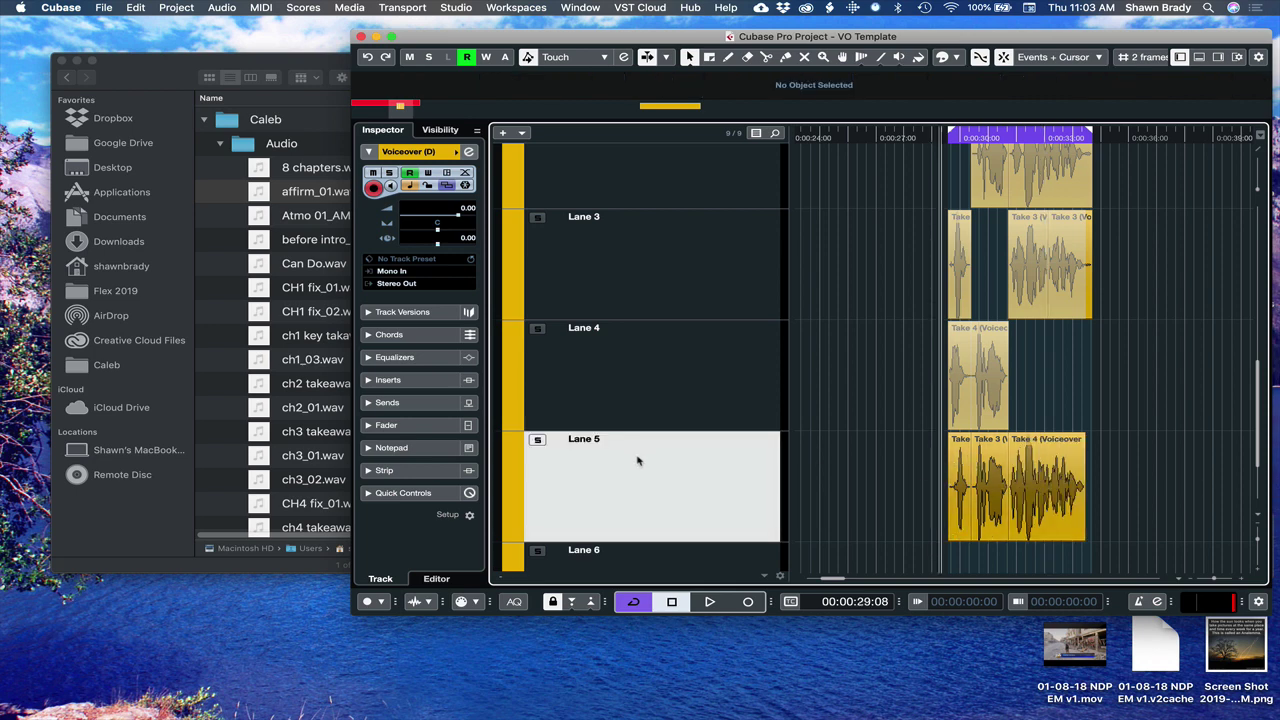
Play back the comped line once and stop.
key("space")
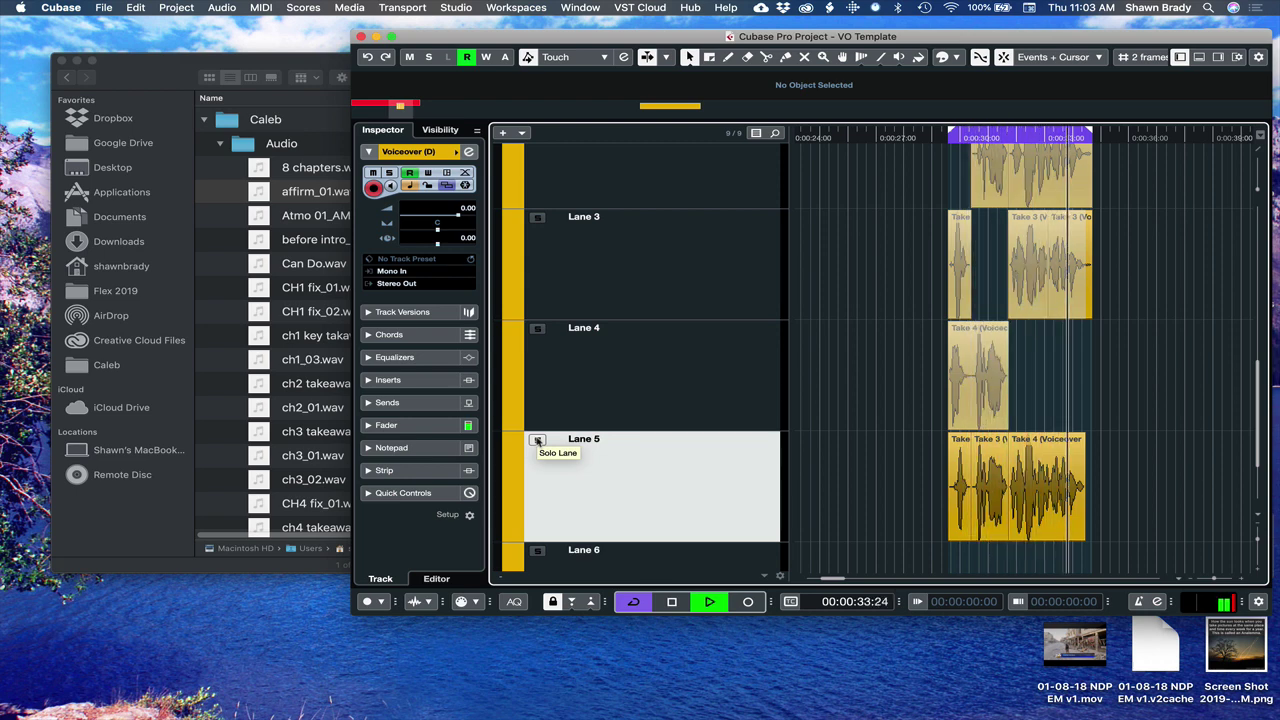
key("space")
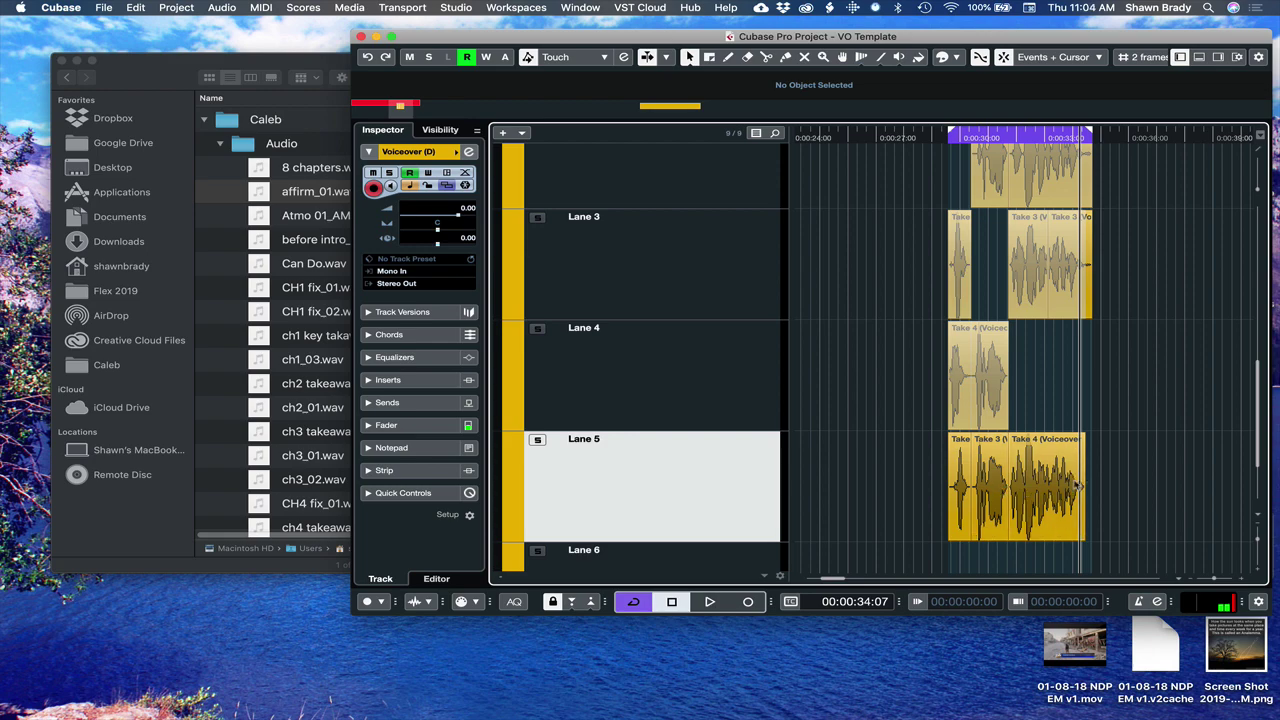
scroll(1130, 402, "up", 3)
scroll(1130, 400, "up", 5)
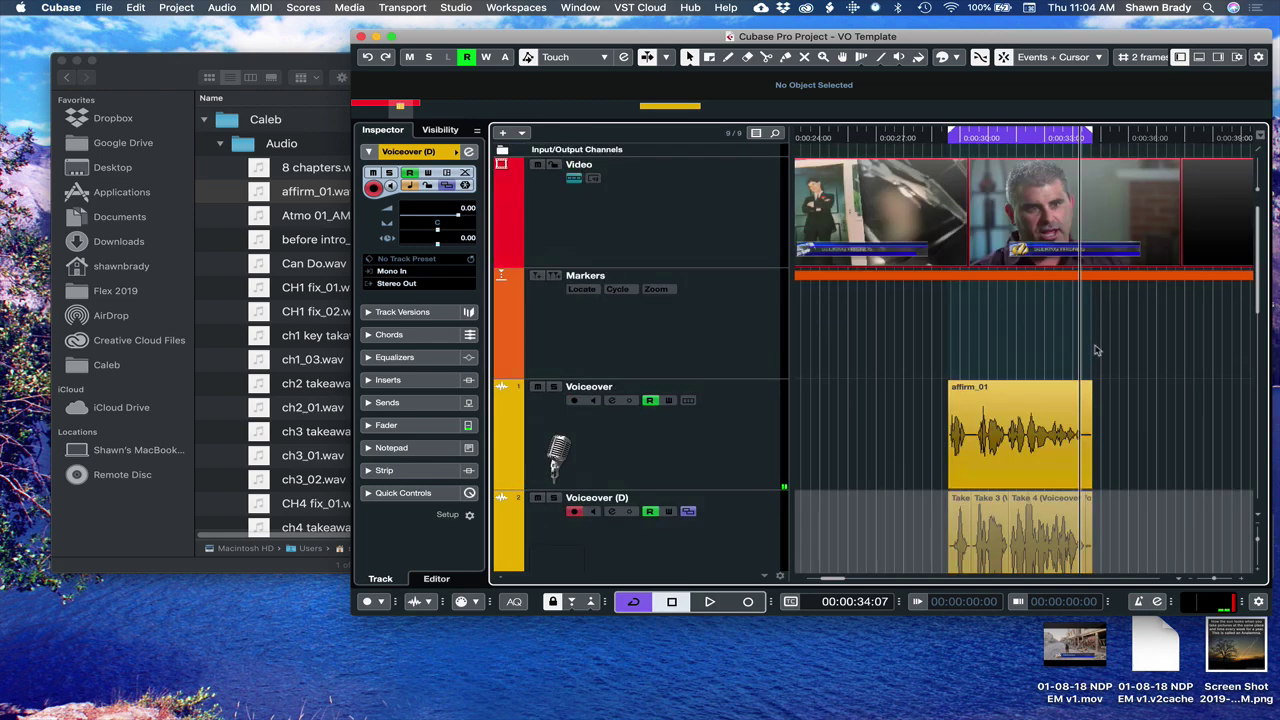
Mute the Voiceover track and audition the comped Voiceover (D) takes.
left_click(538, 387)
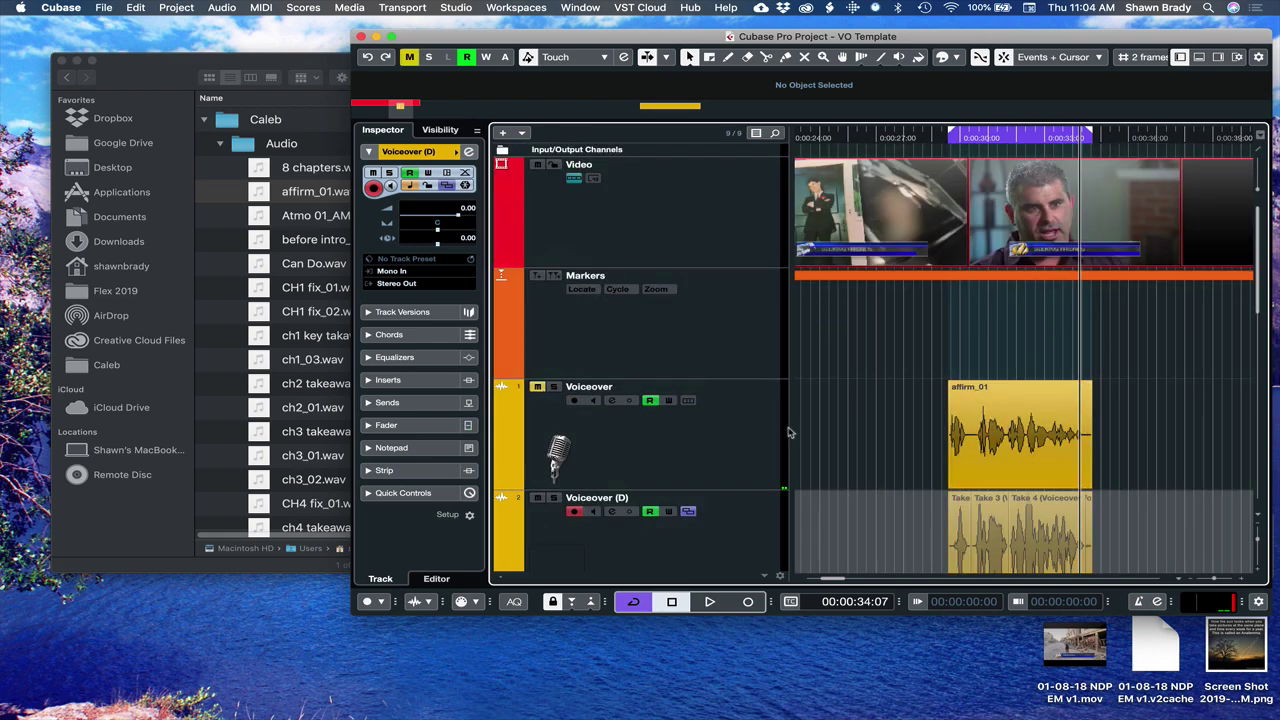
scroll(866, 457, "down", 8)
key("space")
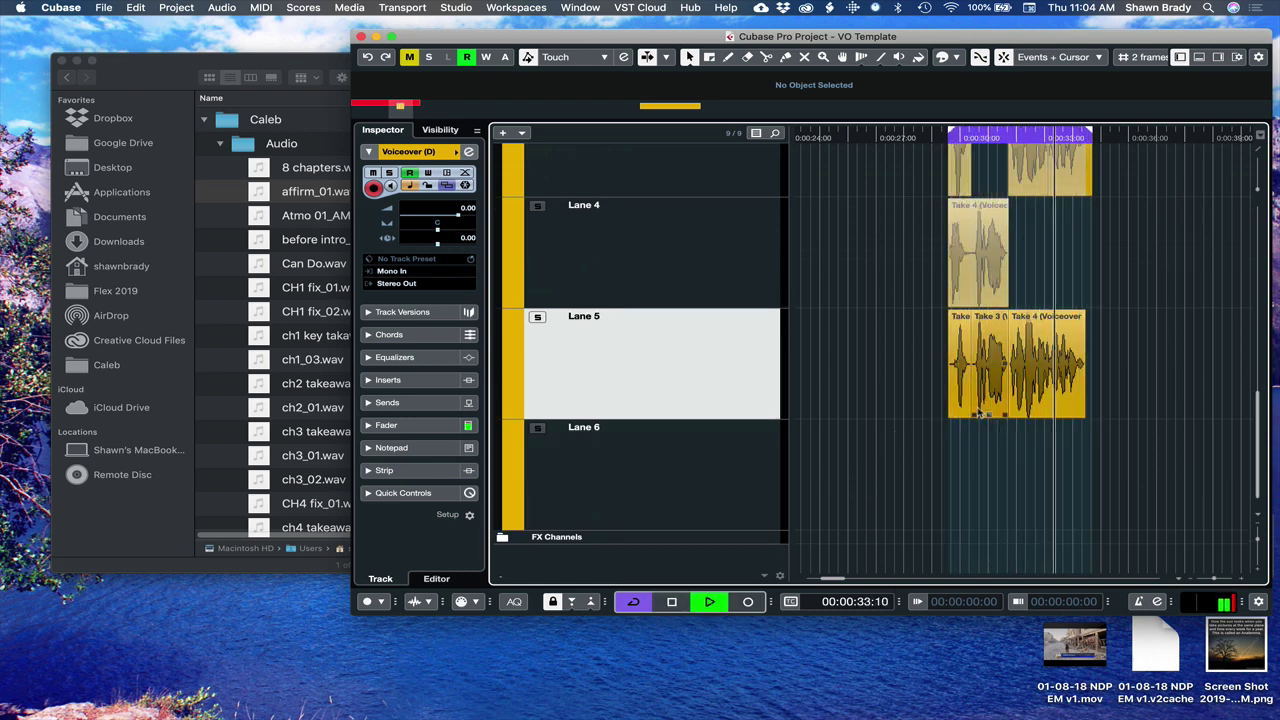
key("space")
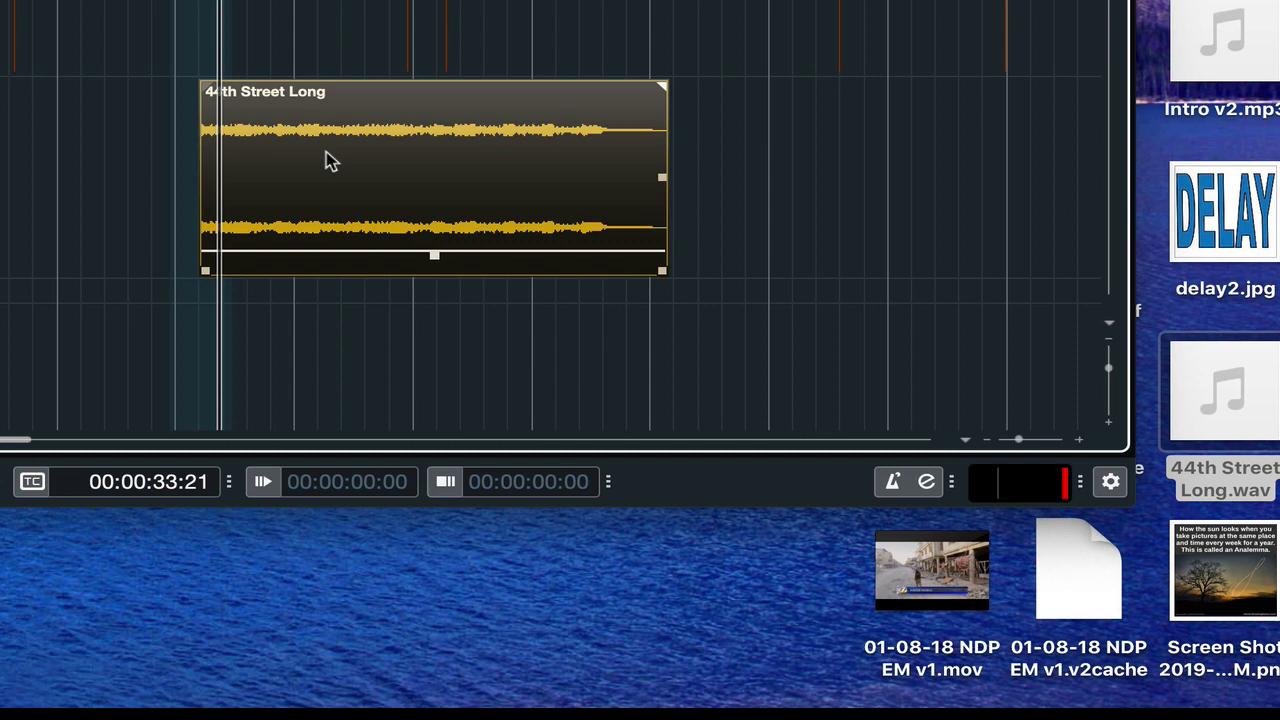
Apply StudioEQ from Plug-ins > EQ as an offline process to 44th Street Long.
right_click(331, 160)
mouse_move(383, 230)
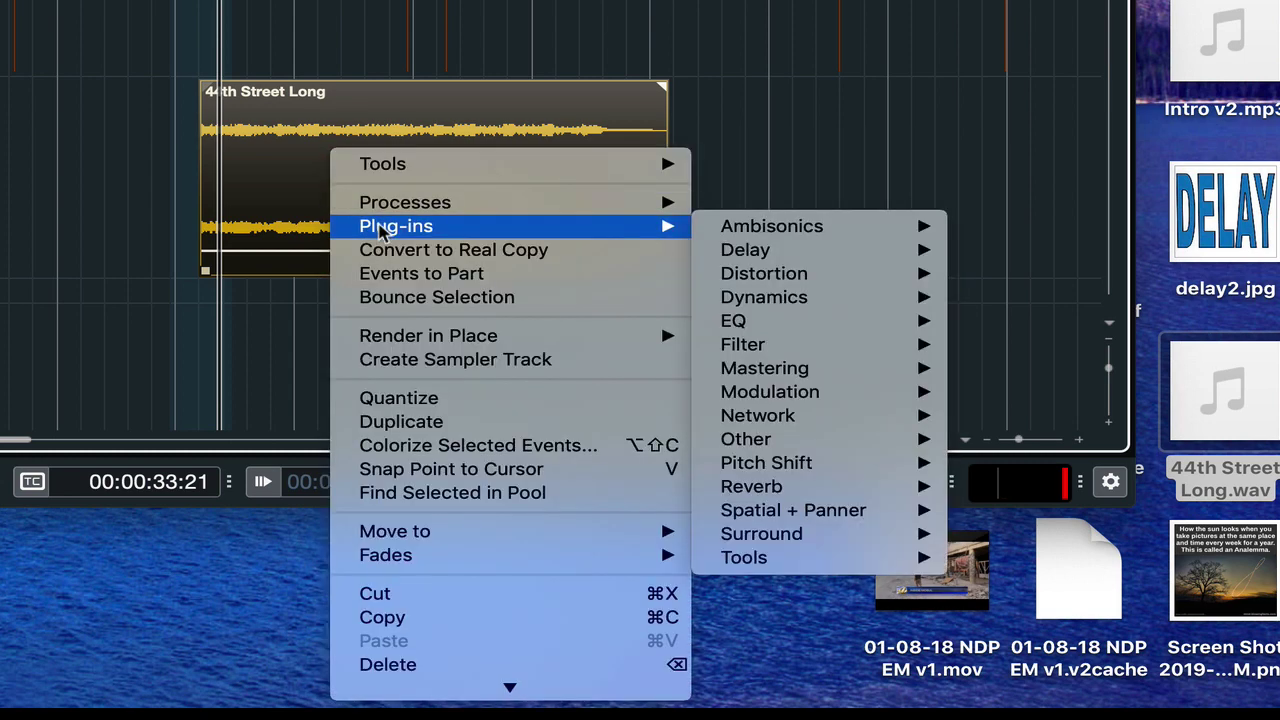
mouse_move(766, 322)
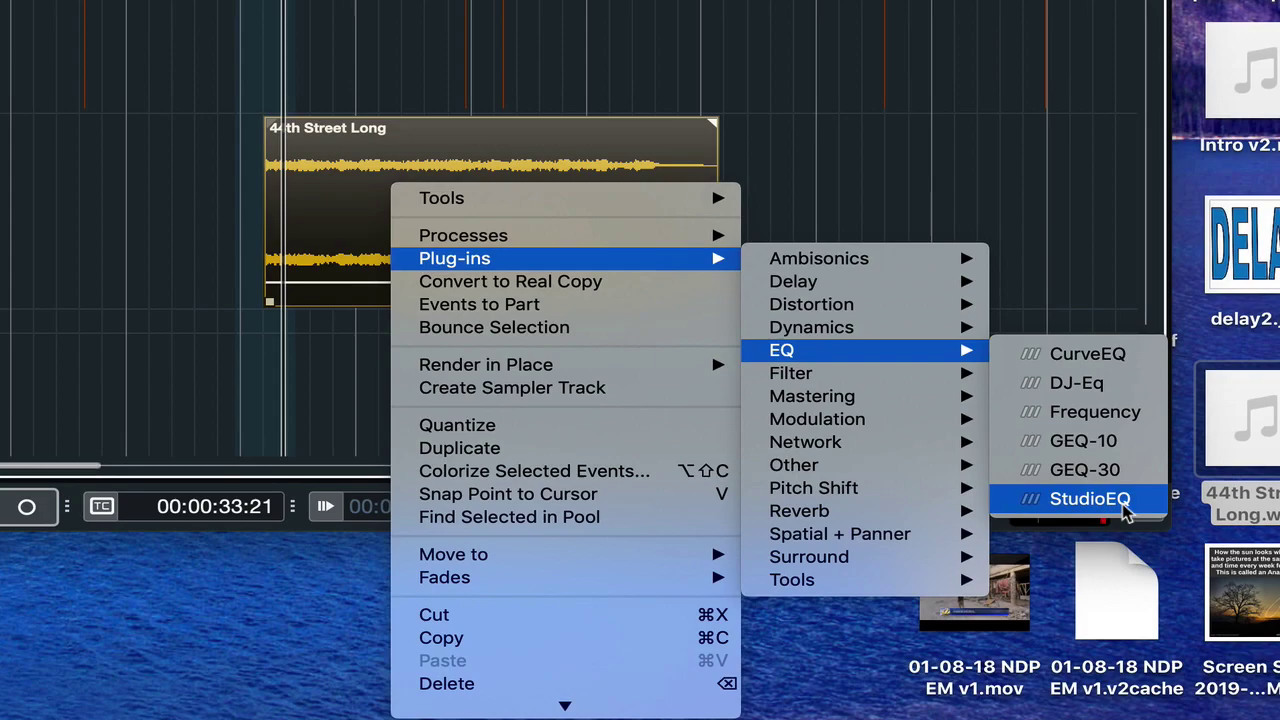
left_click(1070, 475)
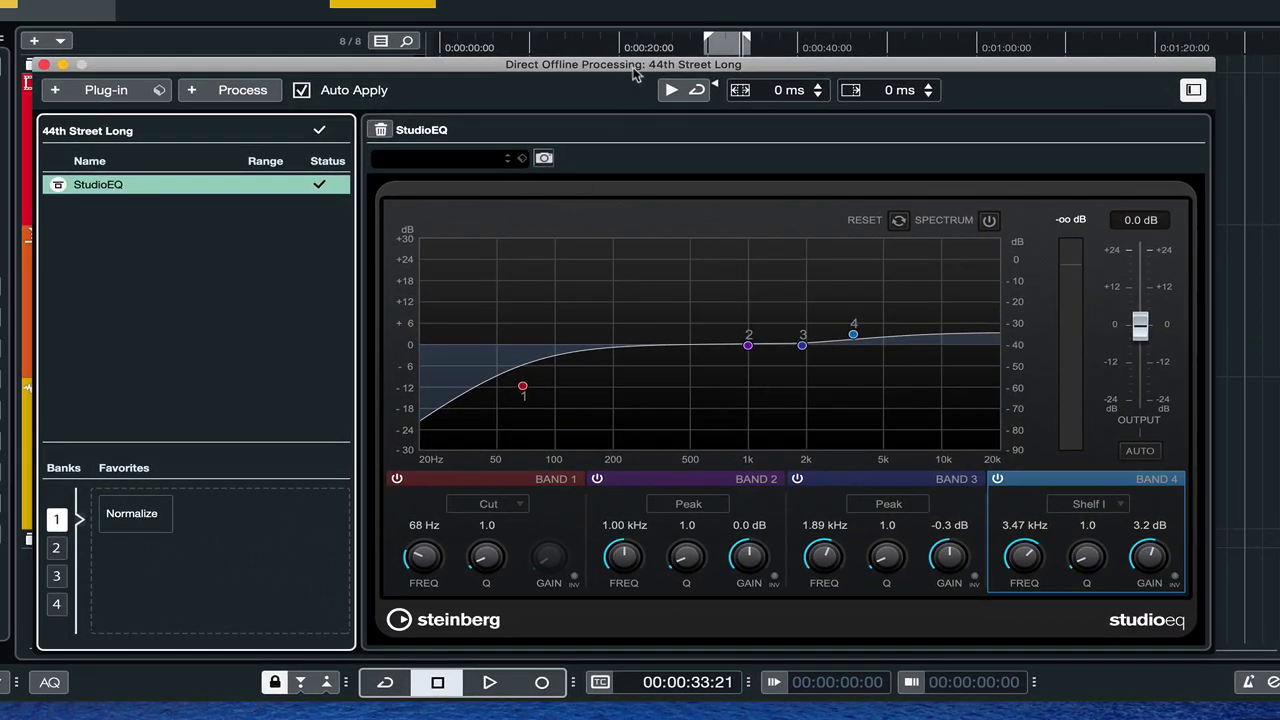
Raise StudioEQ band 1's low cut from 68 Hz to about 441 Hz.
left_click_drag(634, 70, 720, 474)
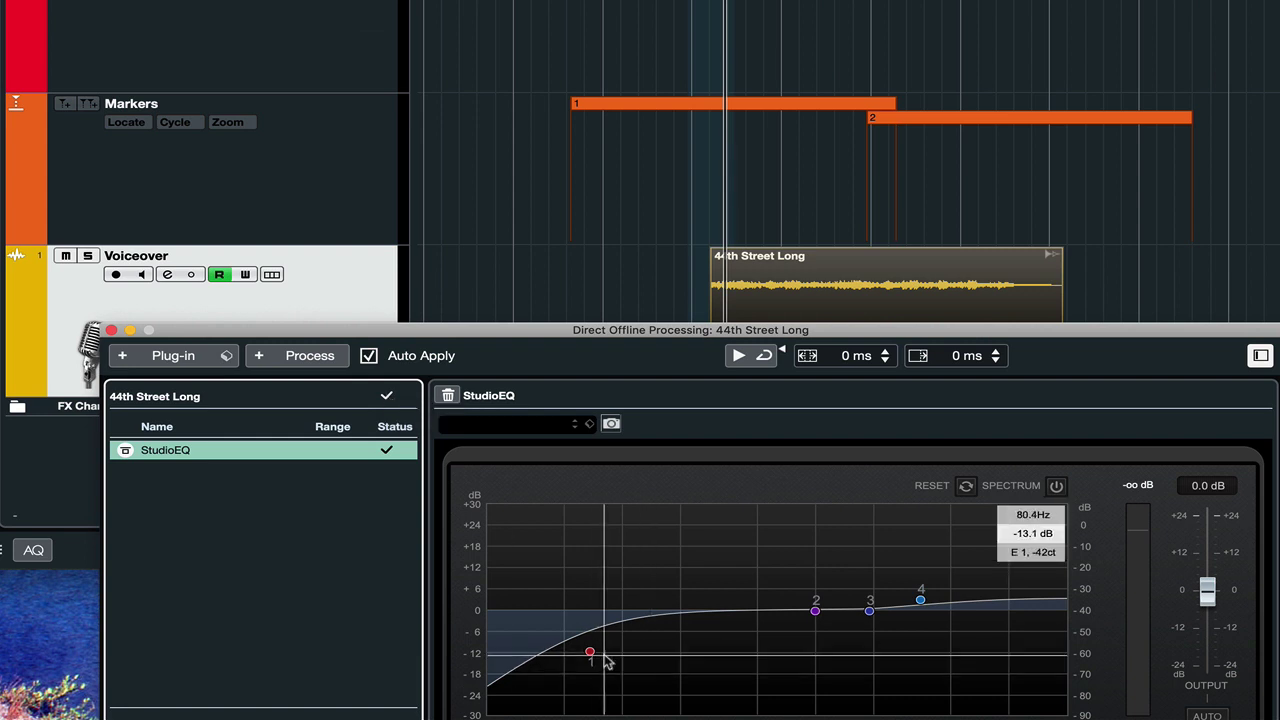
left_click_drag(590, 652, 748, 660)
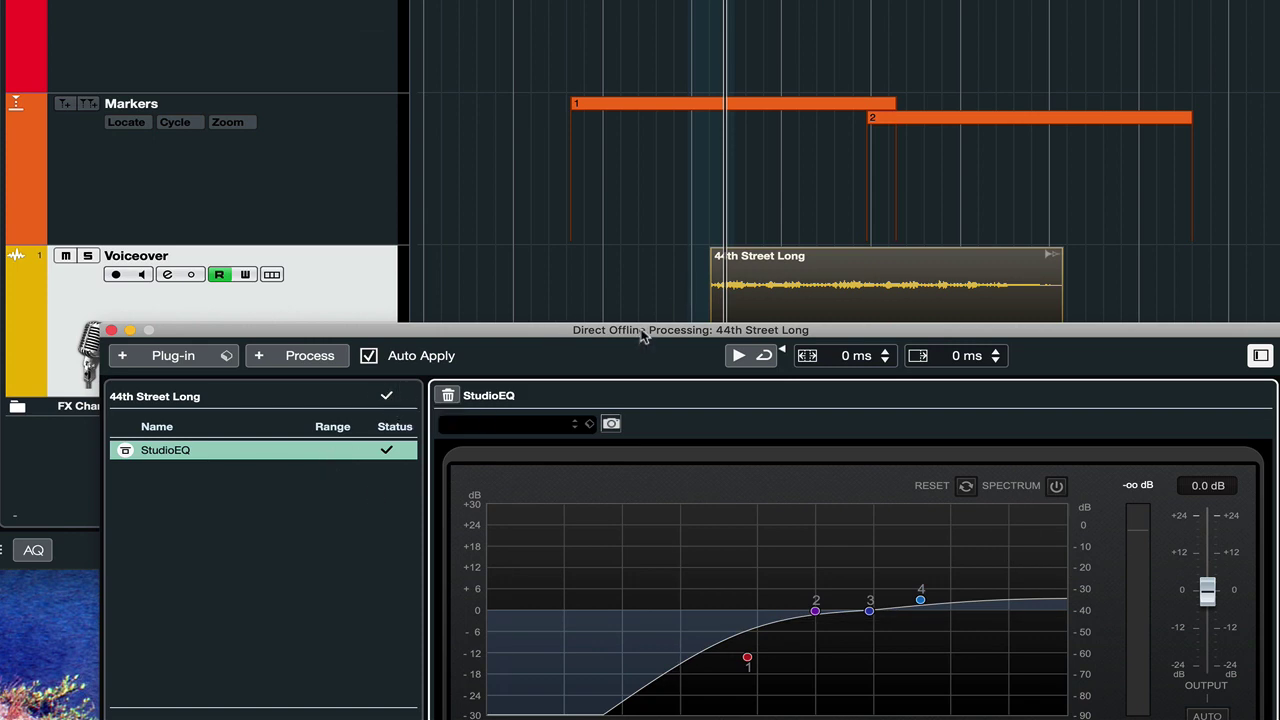
left_click_drag(645, 338, 595, 0)
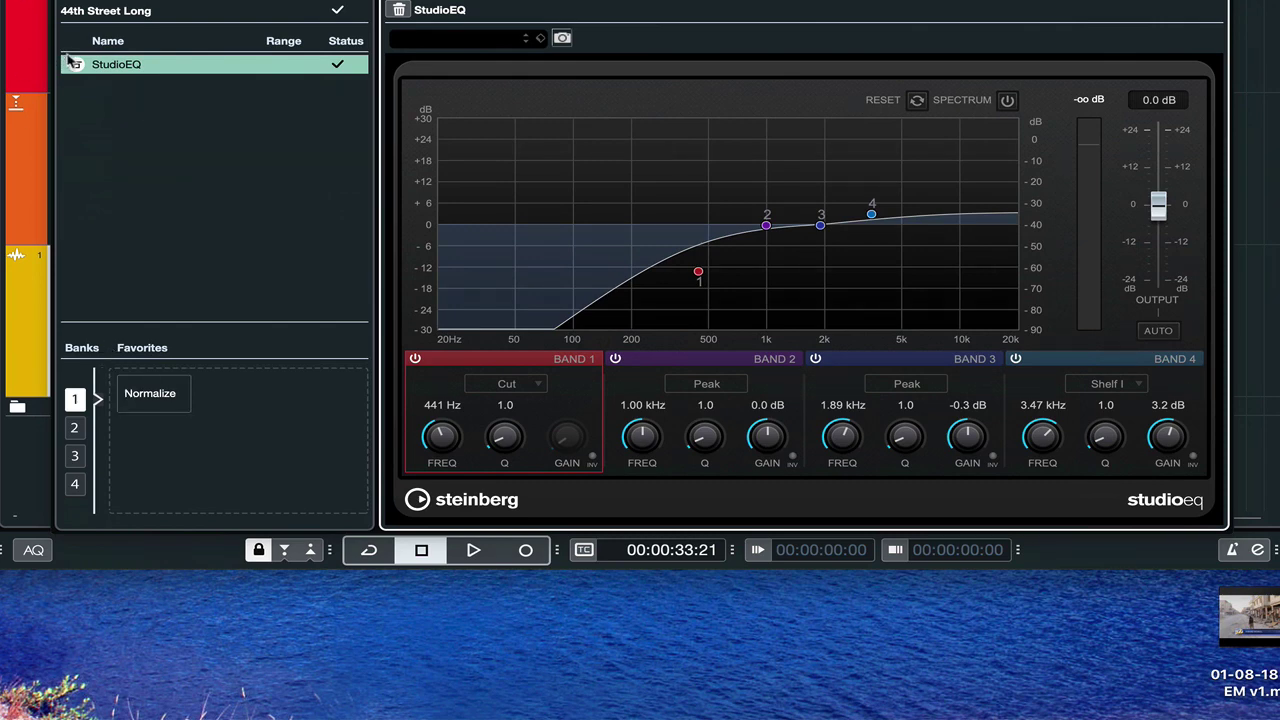
Save StudioEQ as a favourite, normalize 44th Street Long, and close Direct Offline Processing.
left_click_drag(75, 64, 266, 409)
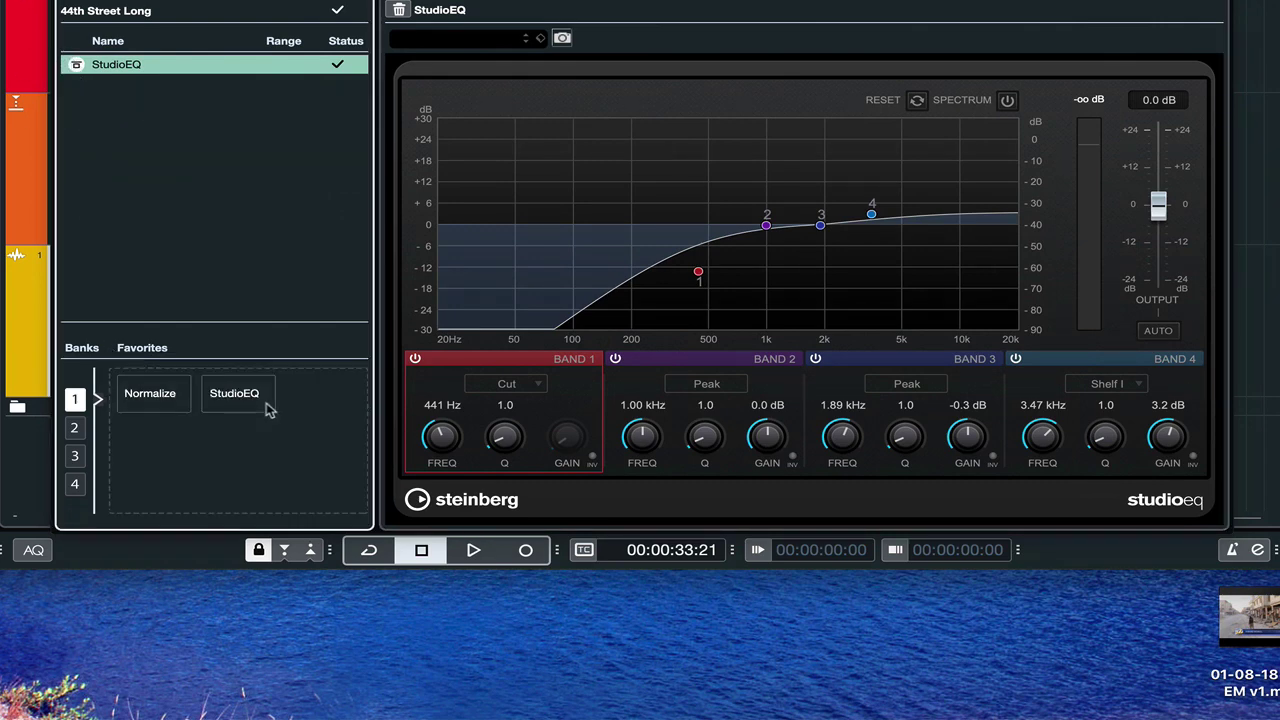
left_click(160, 403)
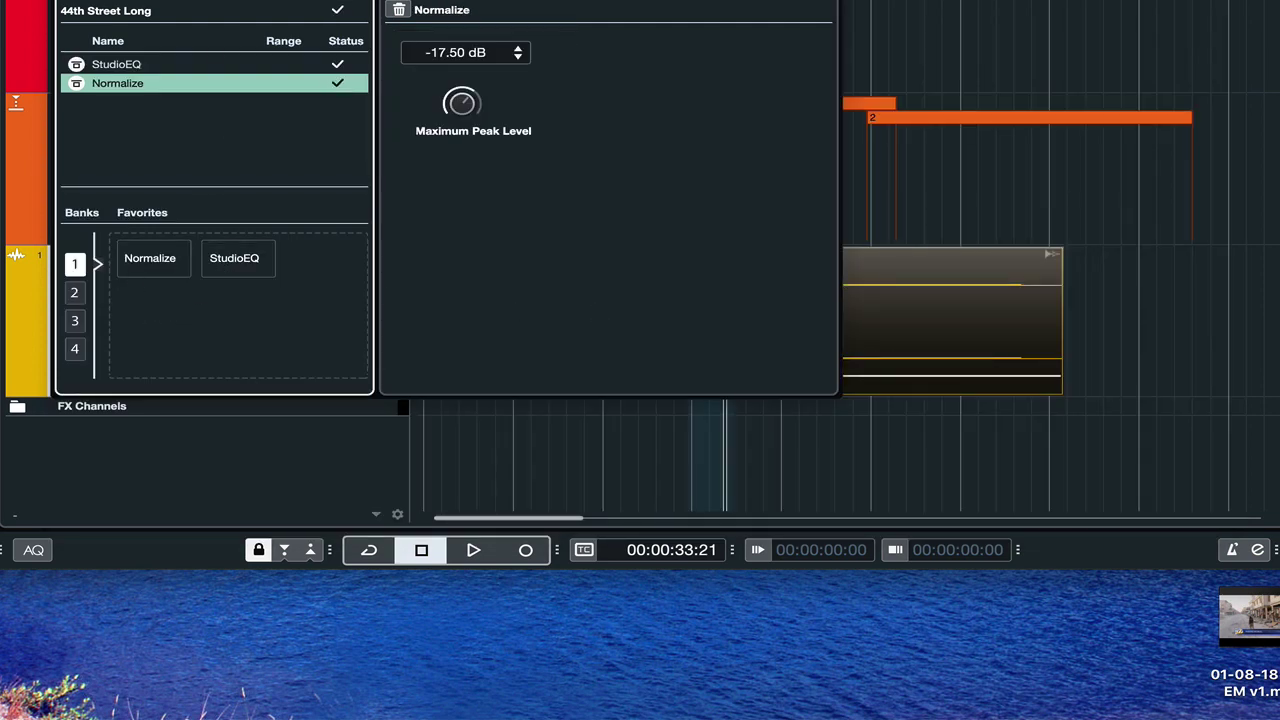
left_click_drag(172, 0, 33, 36)
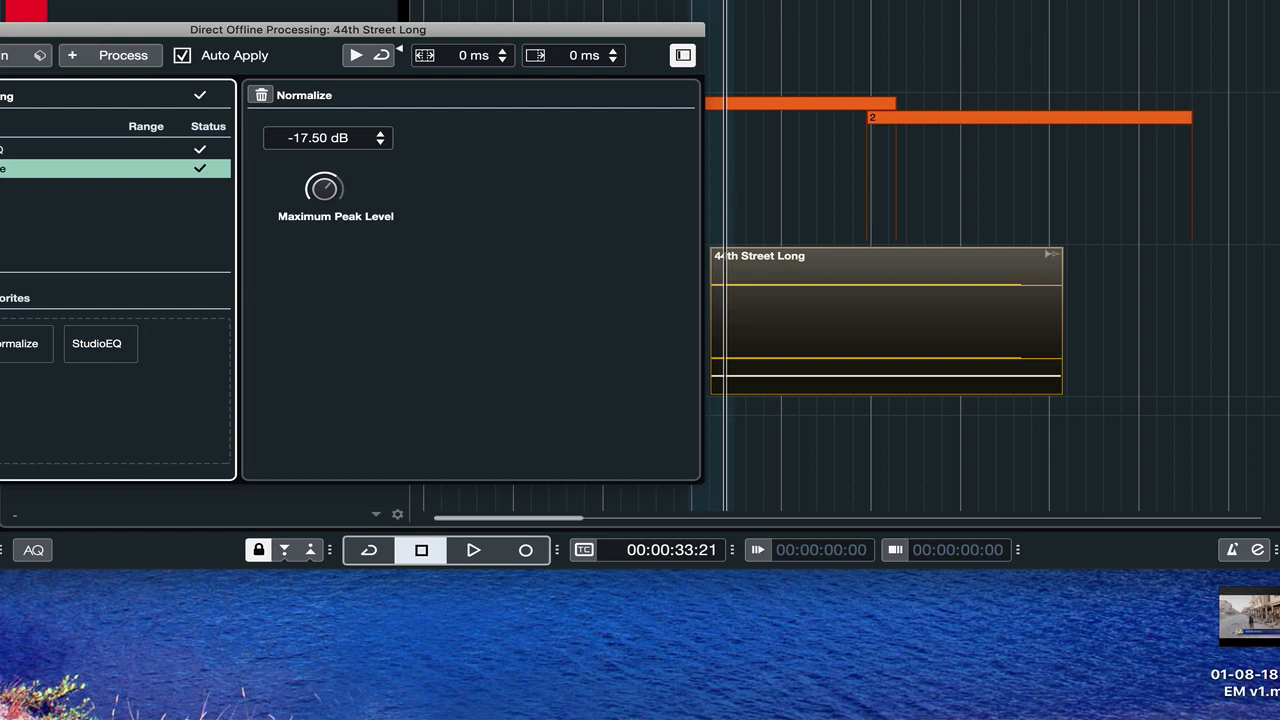
key("F7")
left_click(949, 284)
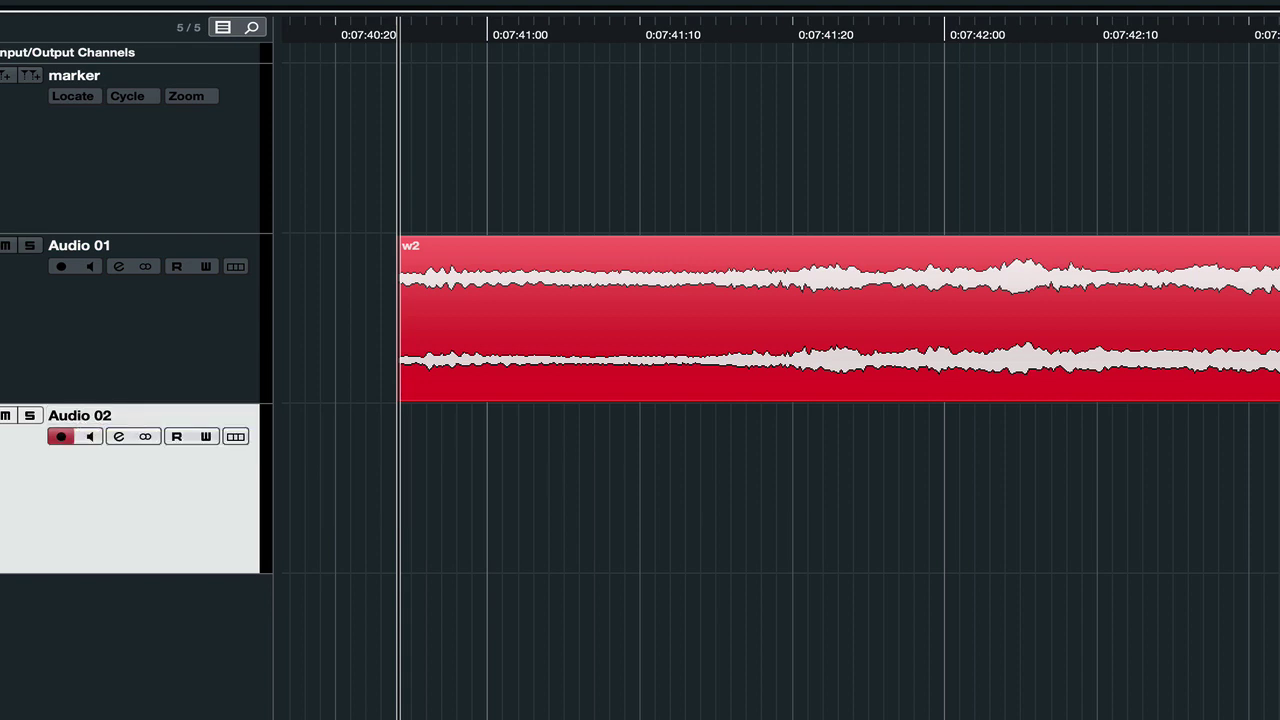
Record a test take on Audio 02 with numpad *, then delete the Audio 02_03 clip.
key("KP_Multiply")
key("space")
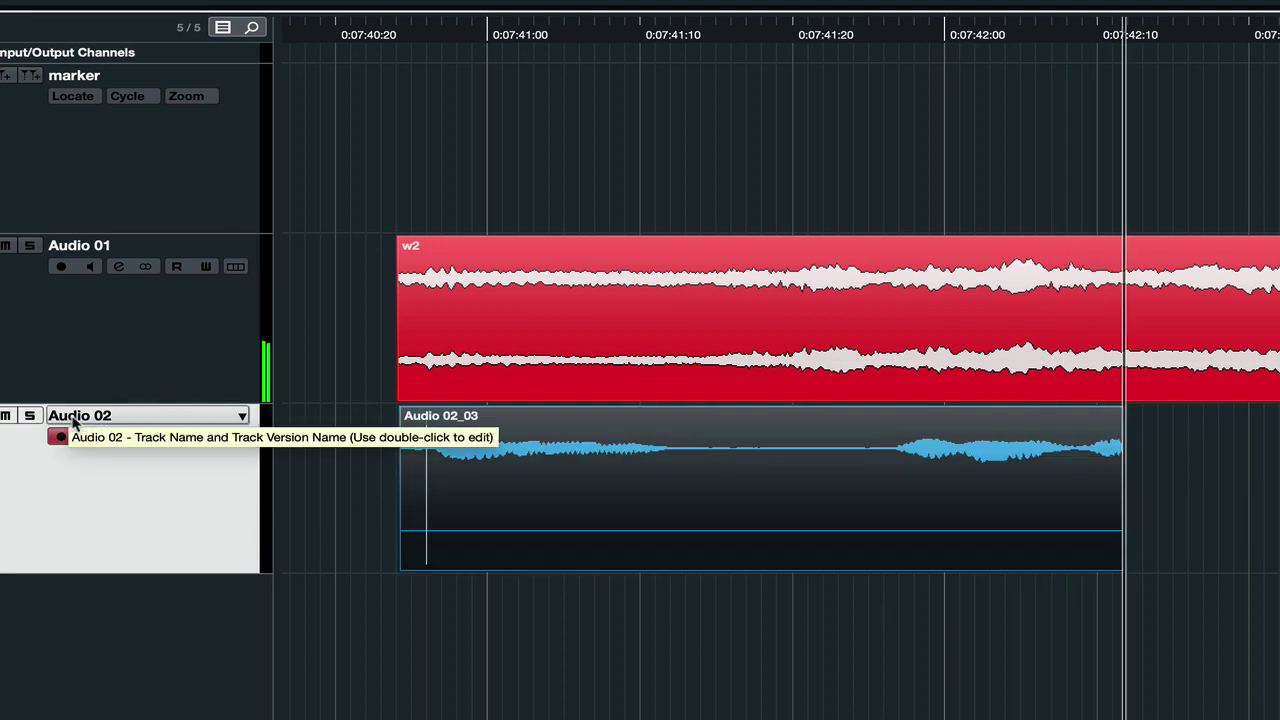
left_click(434, 430)
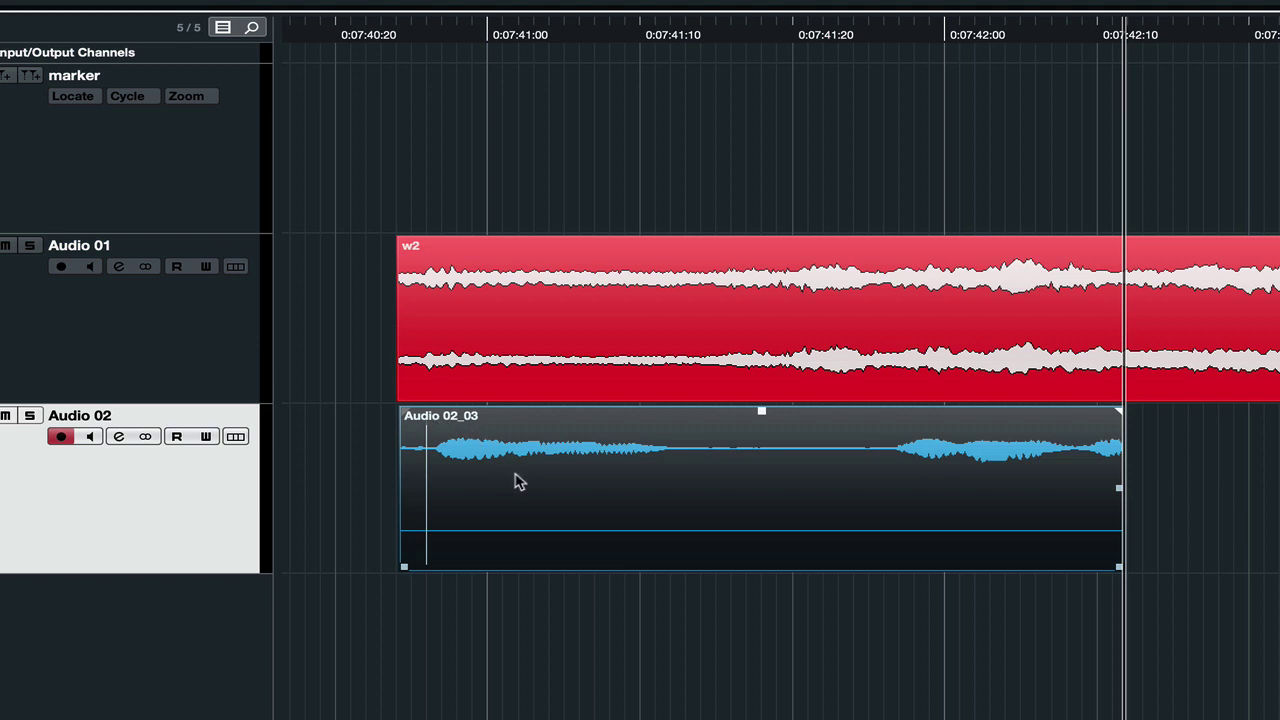
key("Delete")
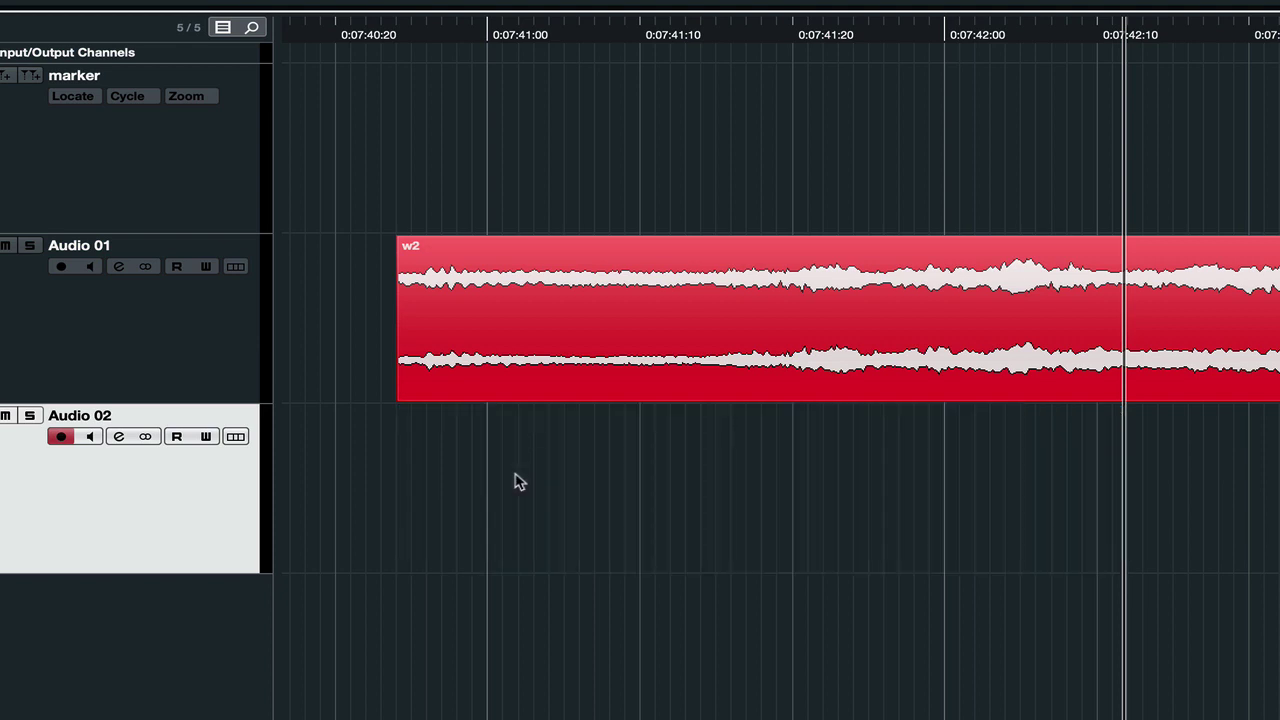
Rename Audio 02 to 'Space' and zoom out around the w2 event.
double_click(120, 418)
type("S")
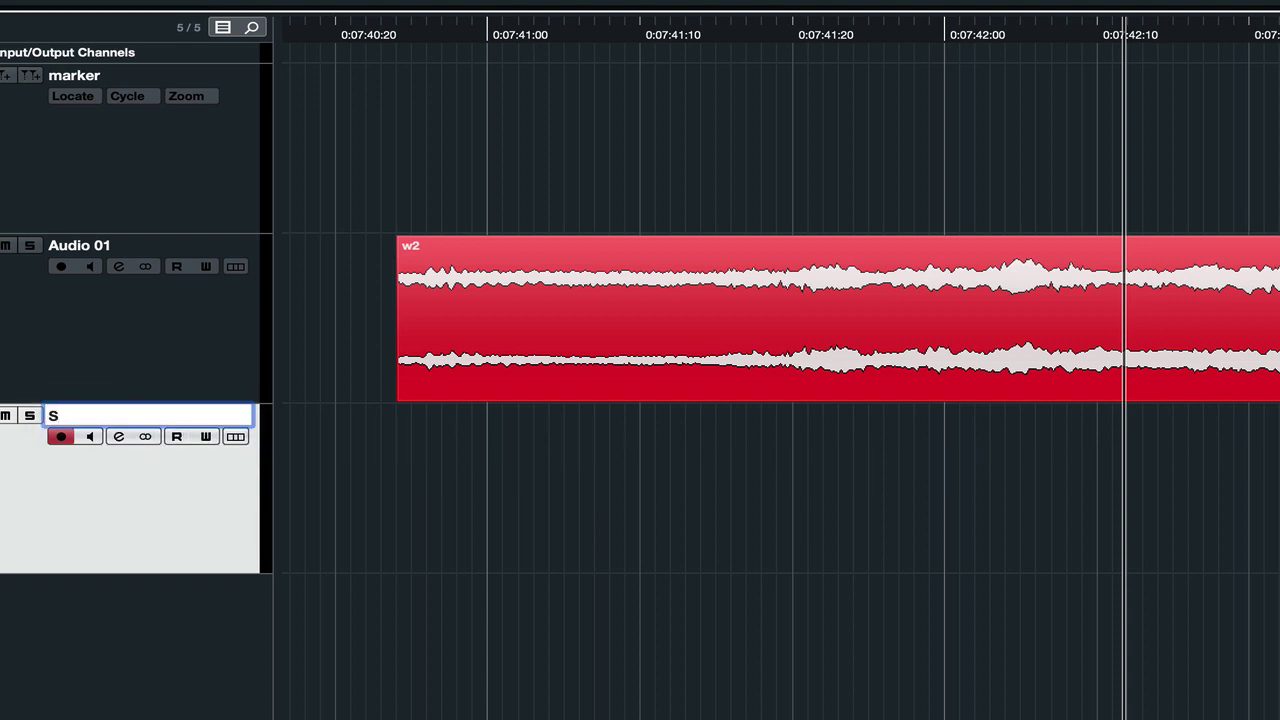
type("pace")
key("Return")
left_click(510, 308)
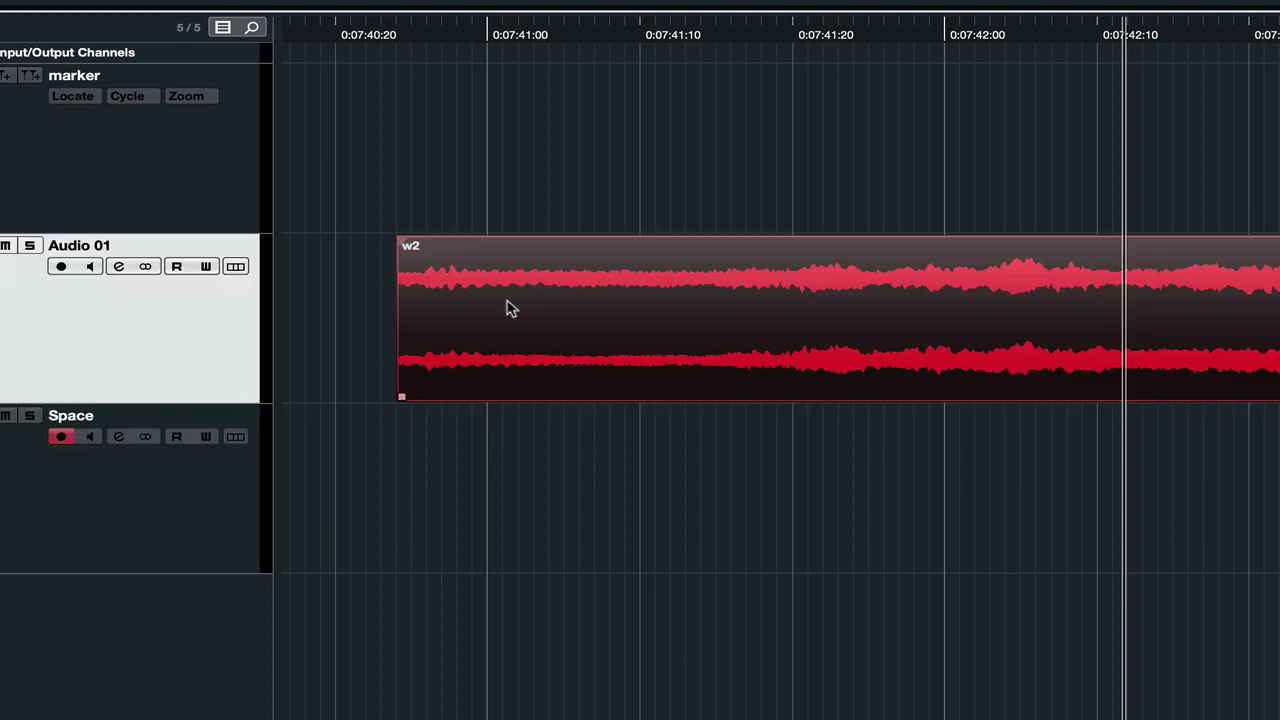
key("g")
key("g")
key("g")
key("g")
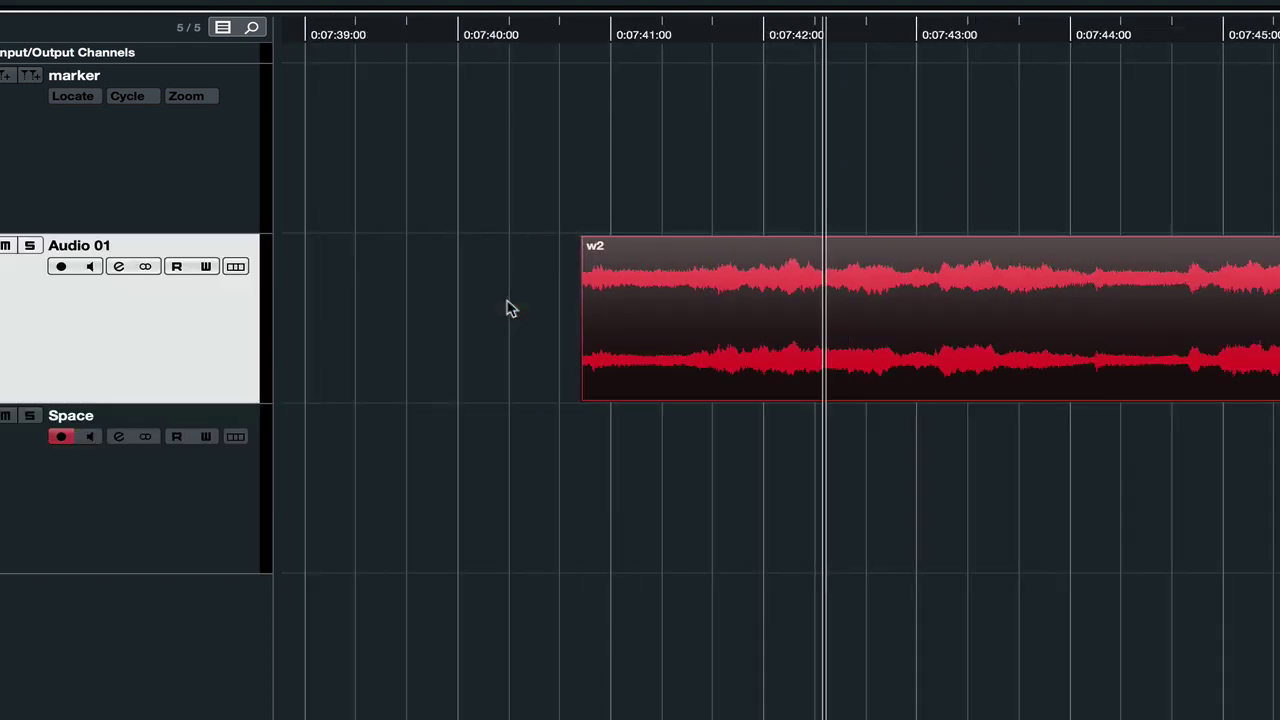
scroll(594, 322, "right", 4)
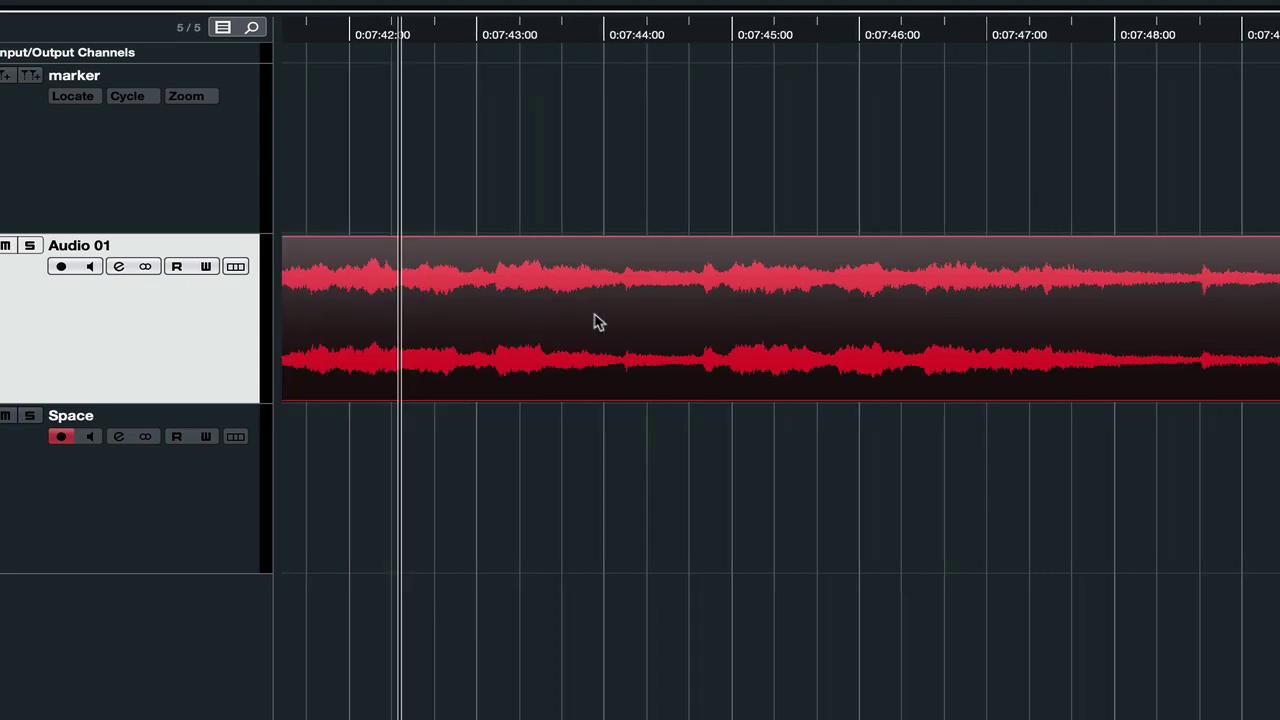
scroll(594, 322, "left", 1)
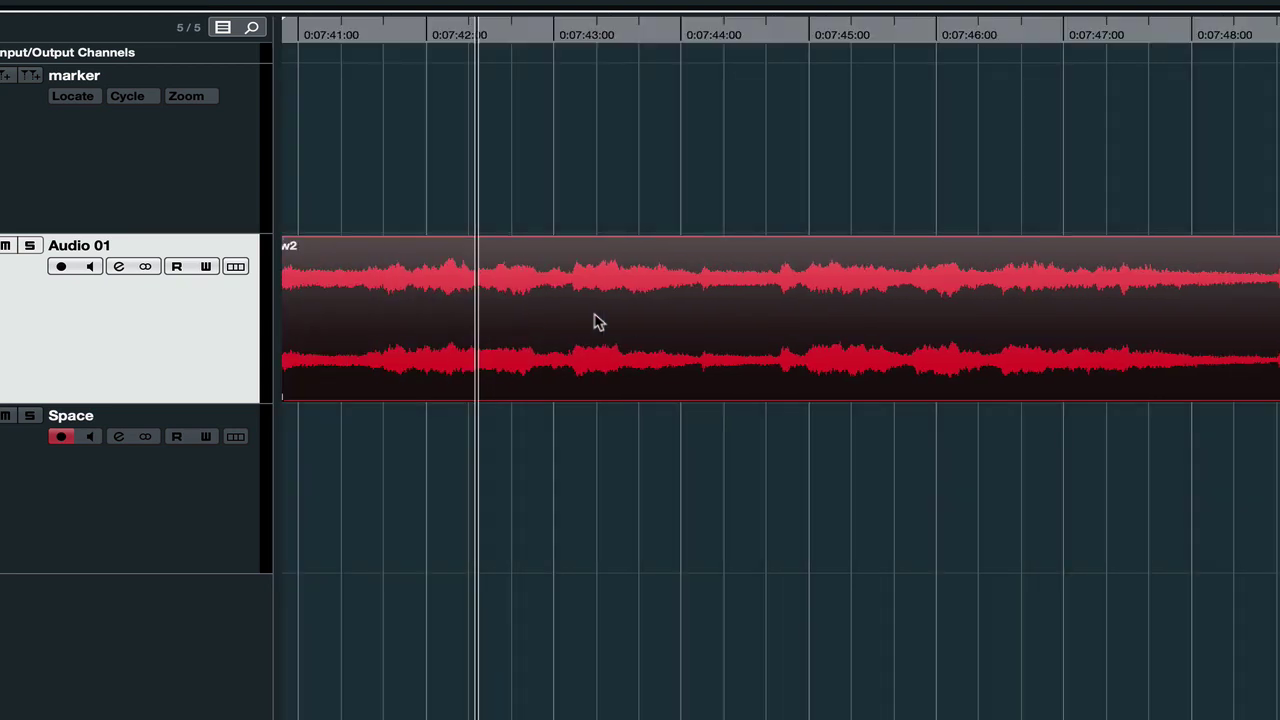
scroll(594, 322, "down", 8)
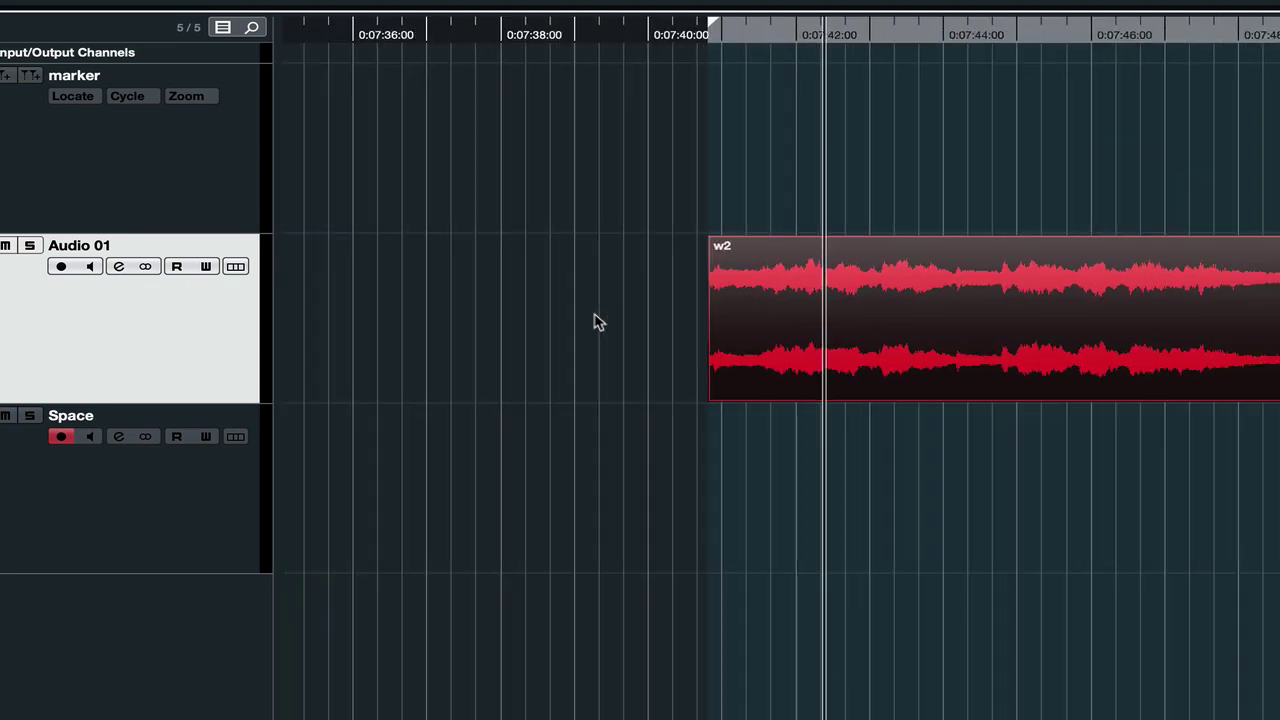
scroll(950, 408, "right", 2)
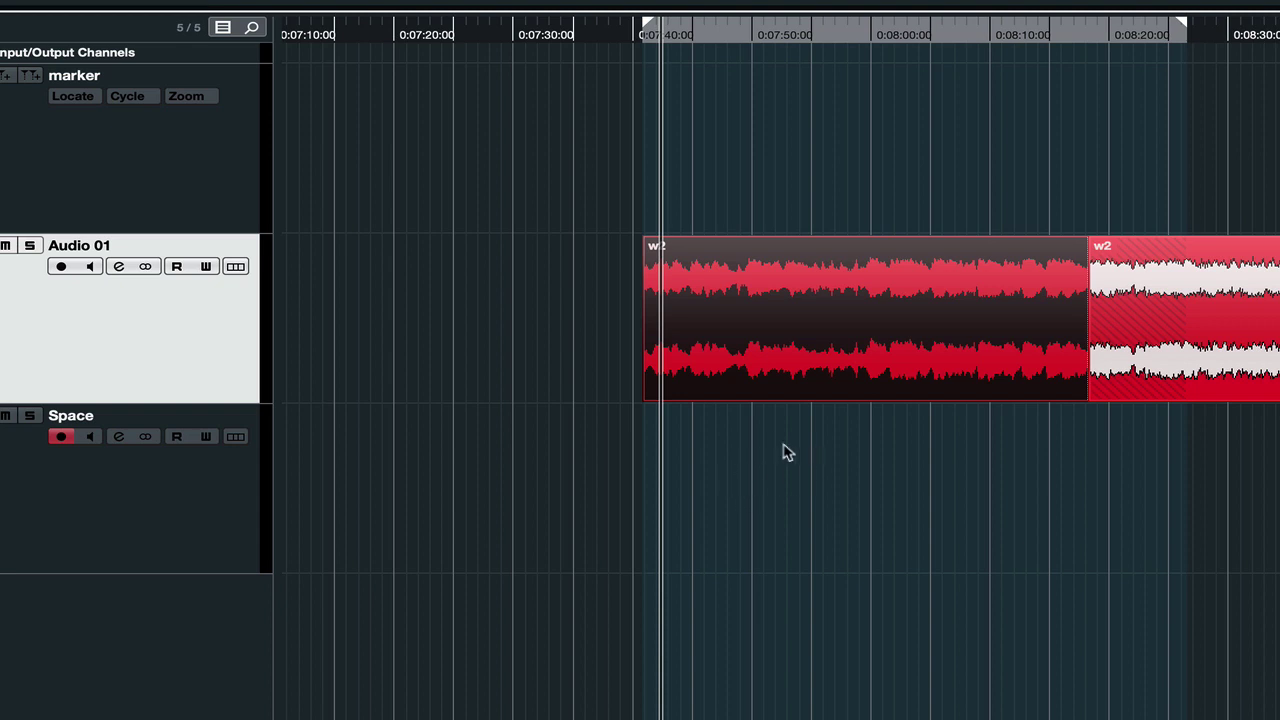
Create an empty Space event, shorten it to about 3 seconds, and end it where w2 begins.
left_click(138, 482)
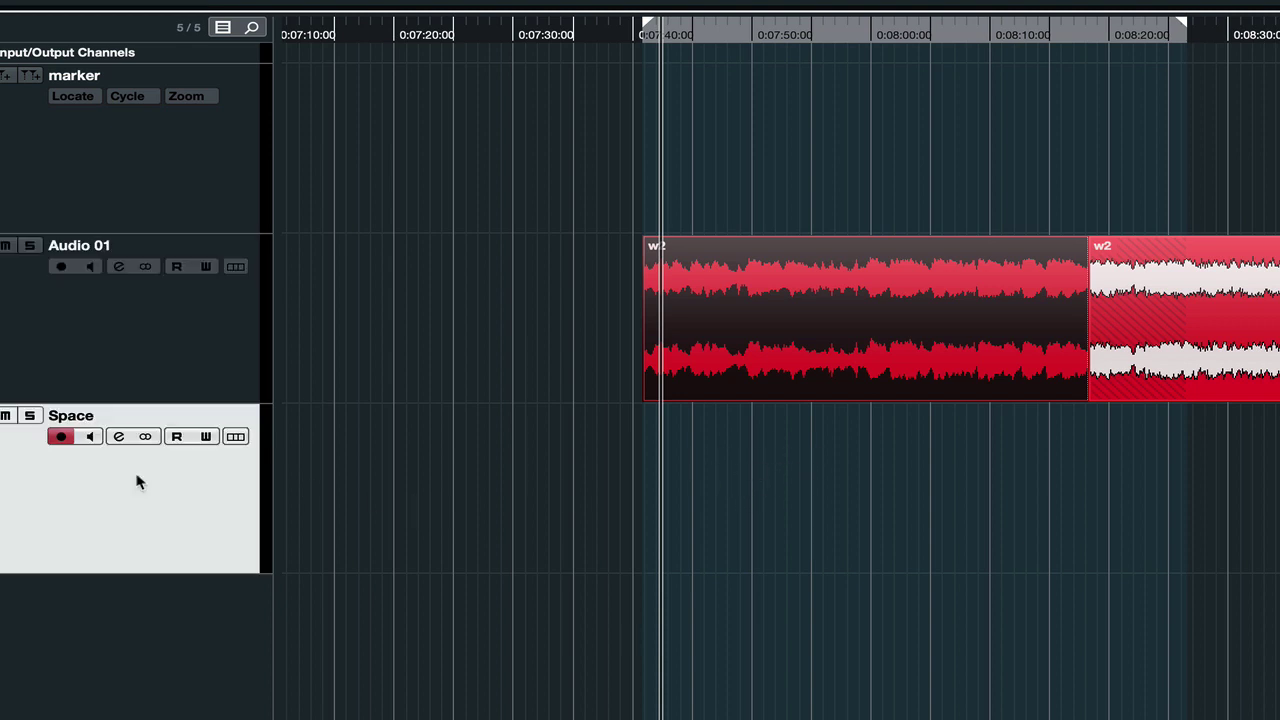
double_click(829, 489)
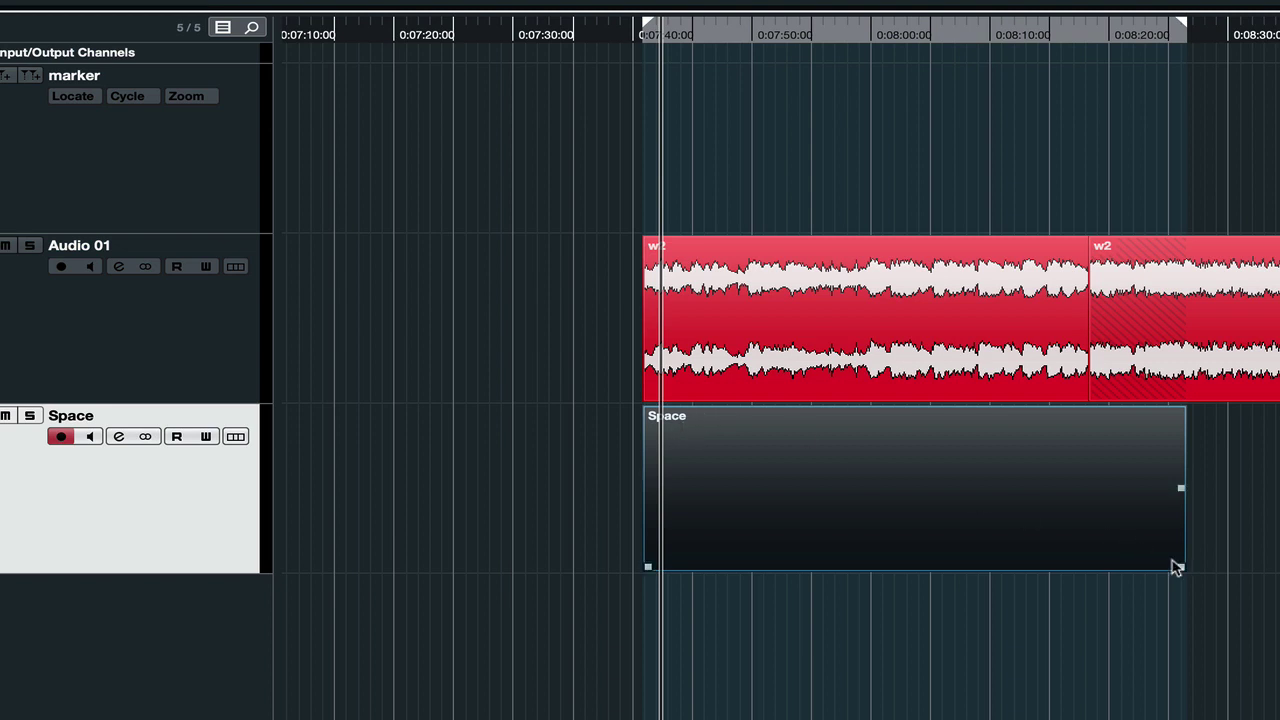
left_click_drag(1183, 570, 675, 569)
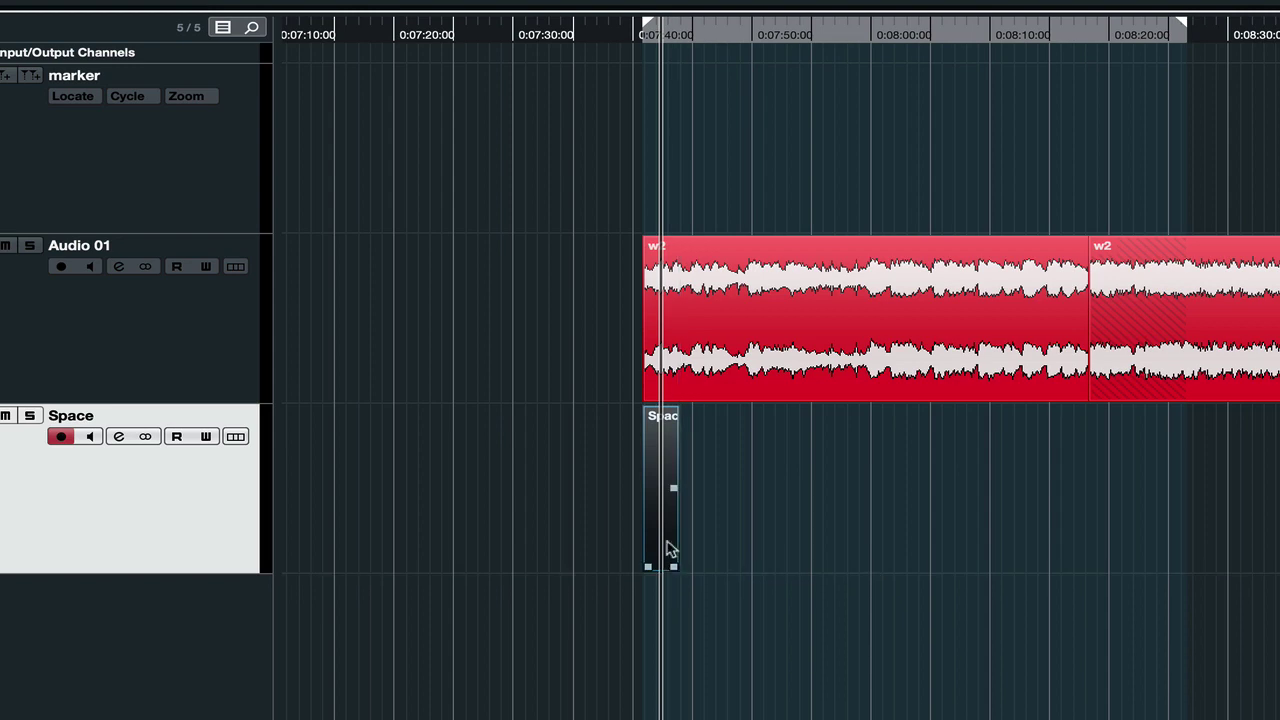
key("h")
key("h")
key("h")
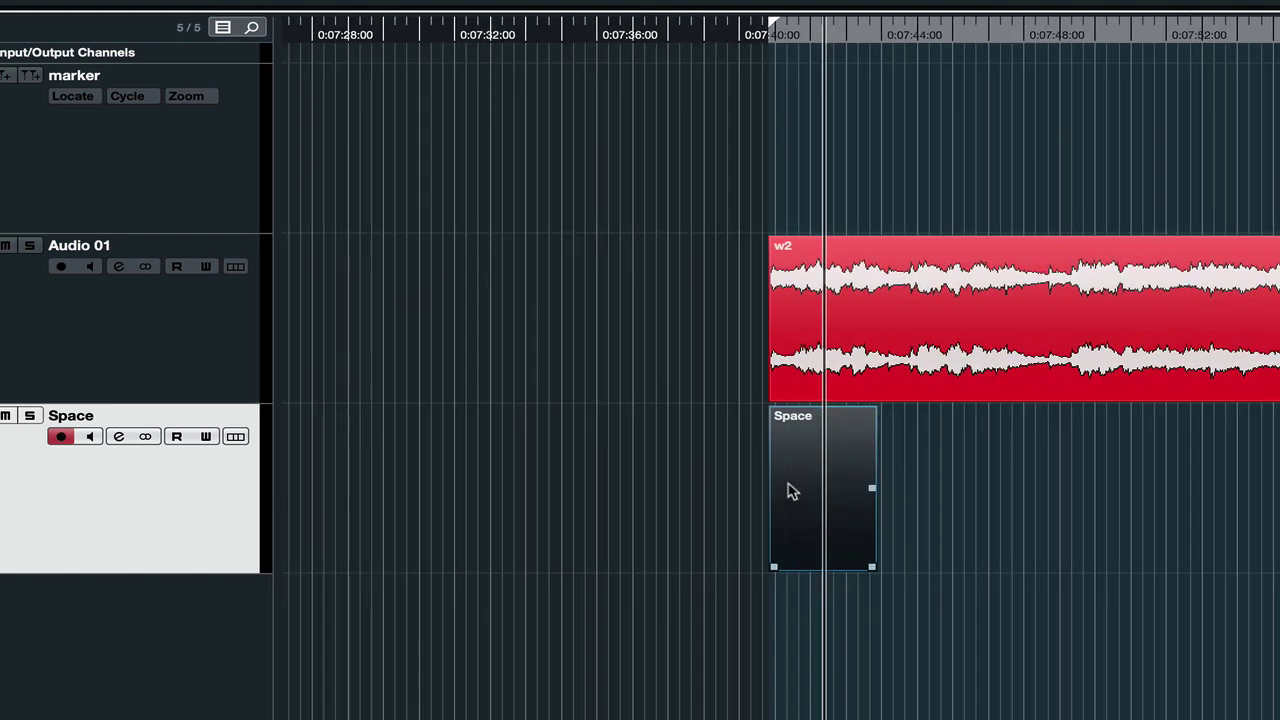
left_click_drag(820, 503, 735, 500)
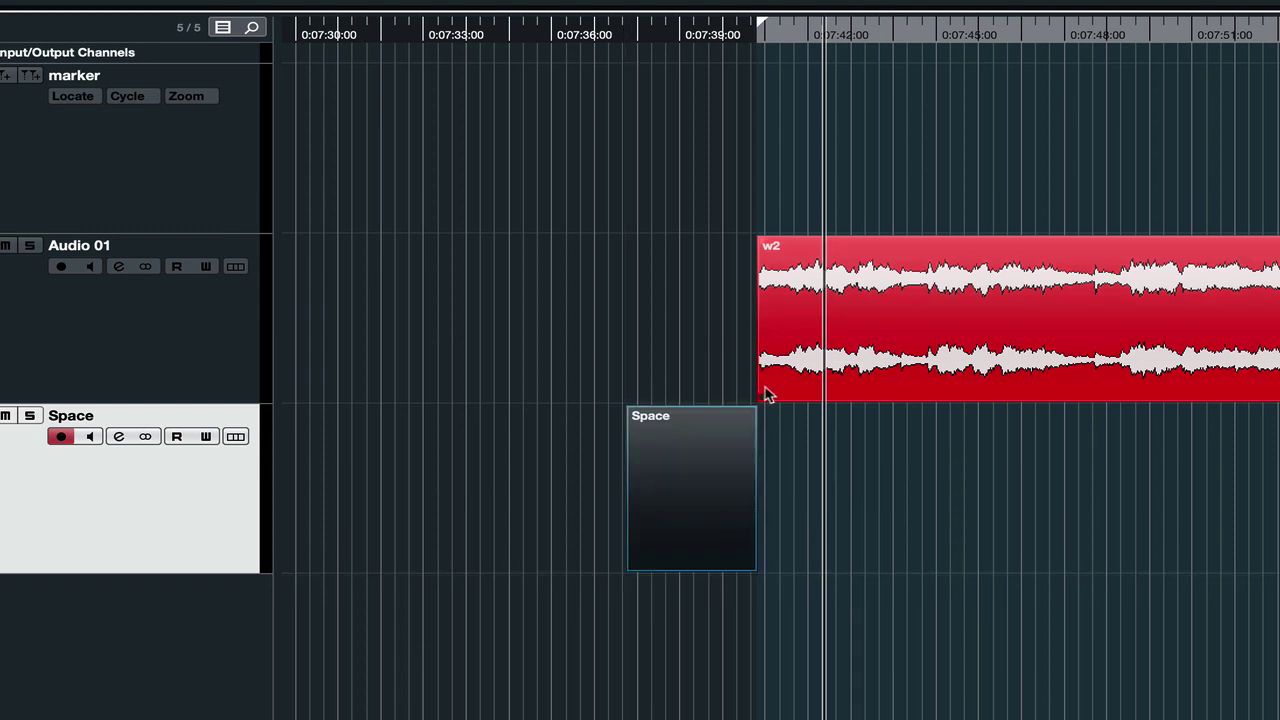